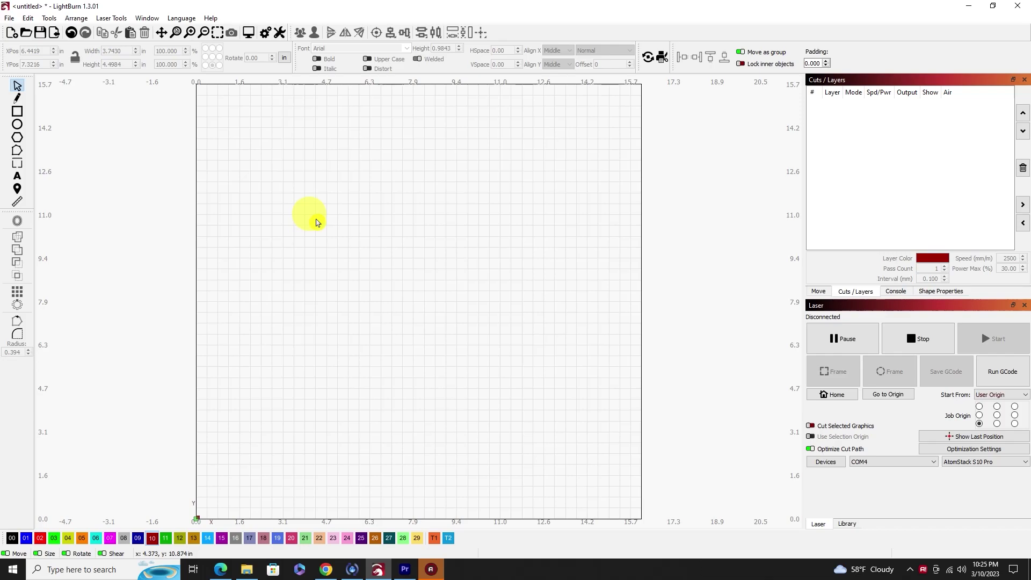
- Draw a rectangle about 3.31 by 3.70 in near the middle of the workspace and try to edit its nodes
click(17, 111)
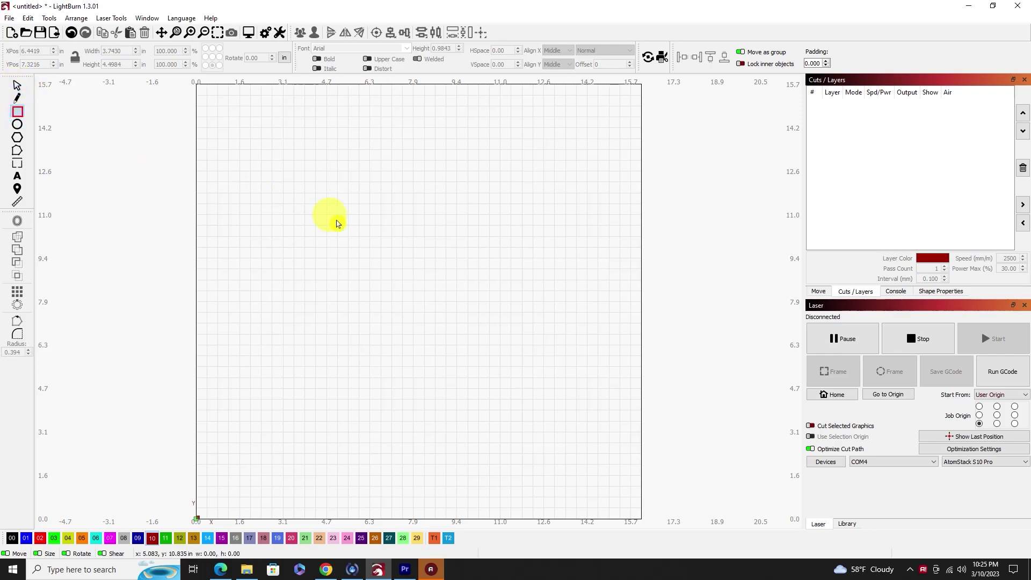
drag(340, 218, 431, 319)
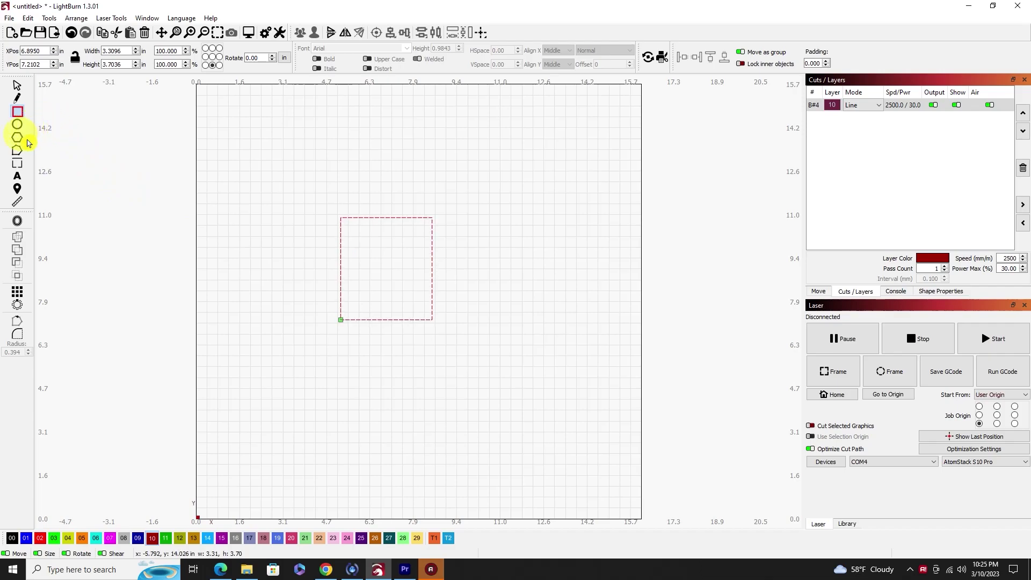
click(397, 258)
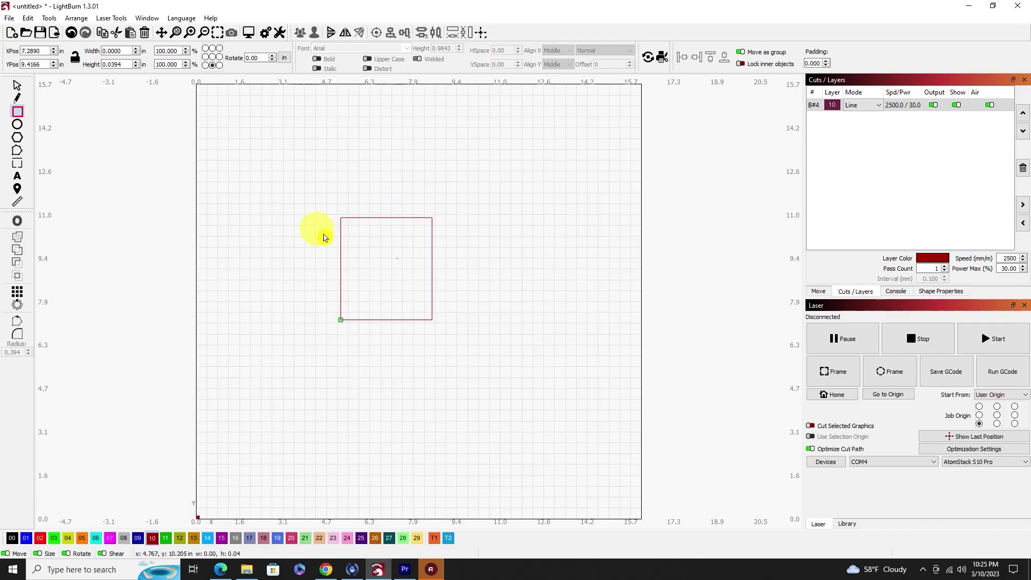
click(18, 151)
click(340, 234)
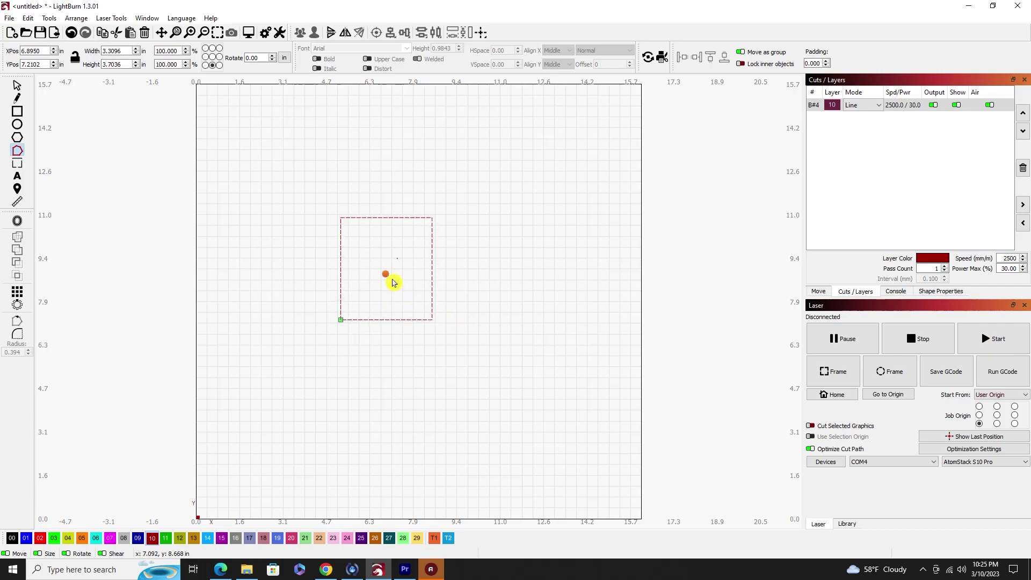
drag(465, 323, 412, 296)
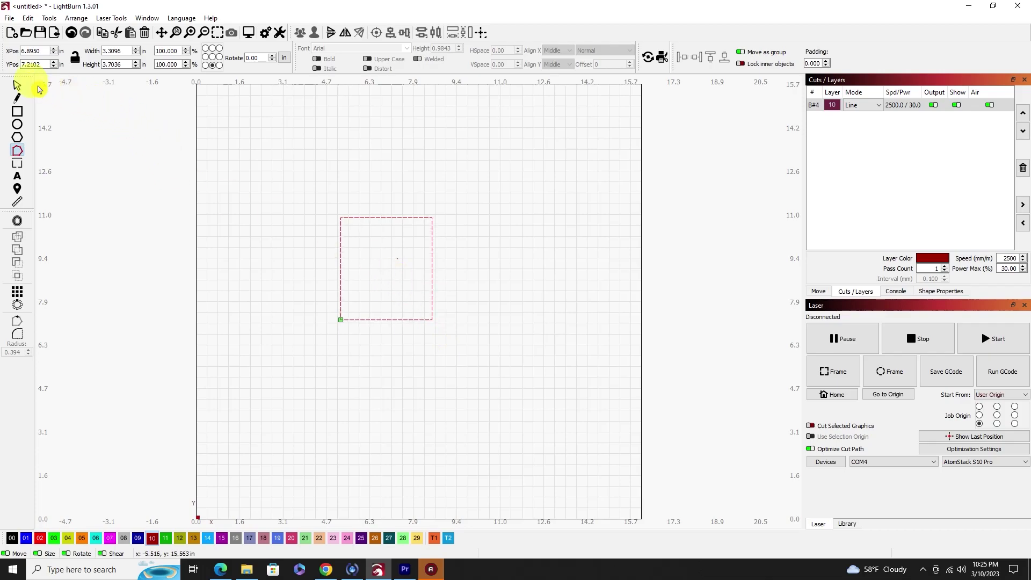
- Convert the rectangle to a path to reshape it into a trapezoid with node editing, and delete the shape
click(17, 85)
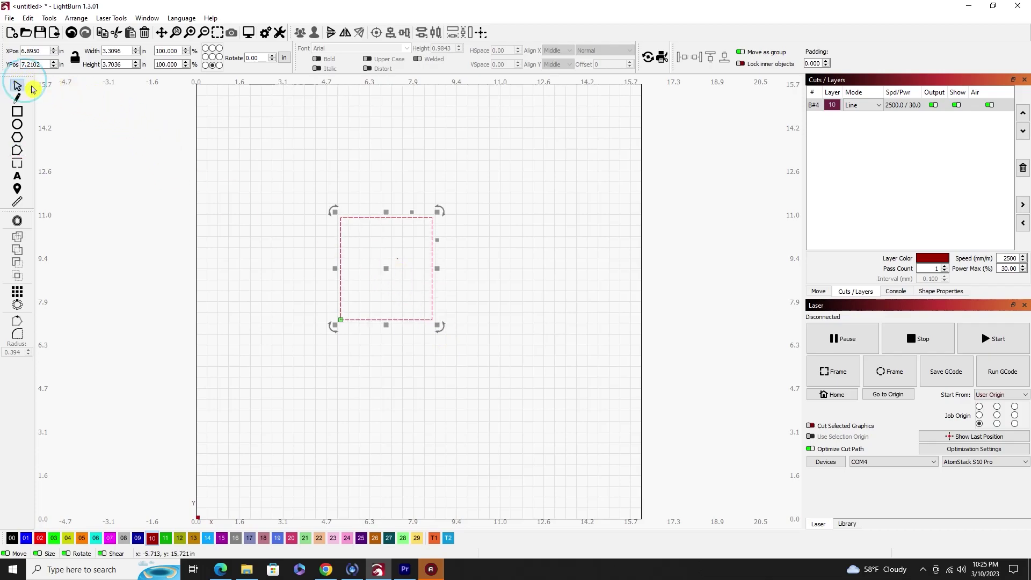
click(426, 280)
click(432, 267)
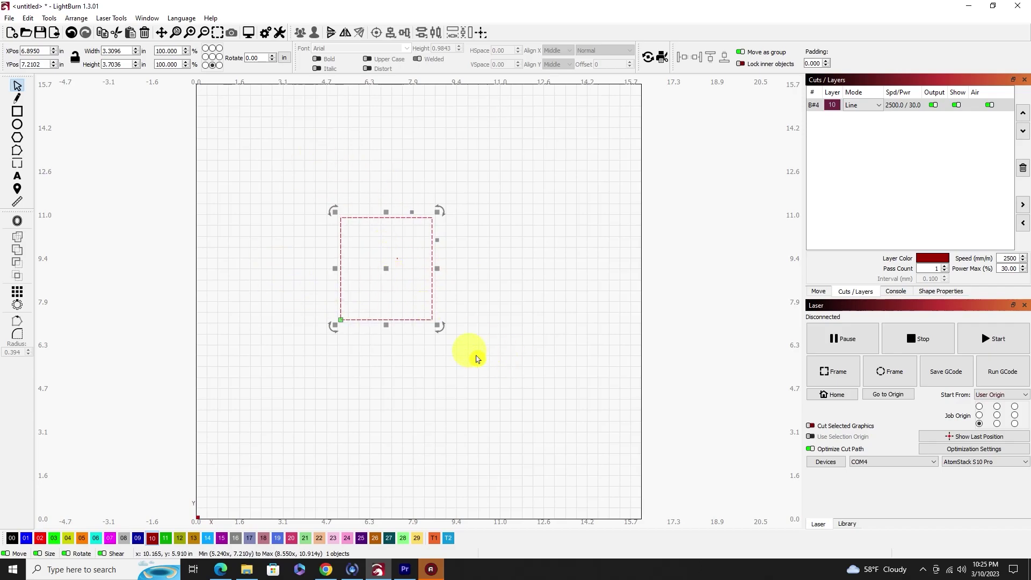
right_click(407, 281)
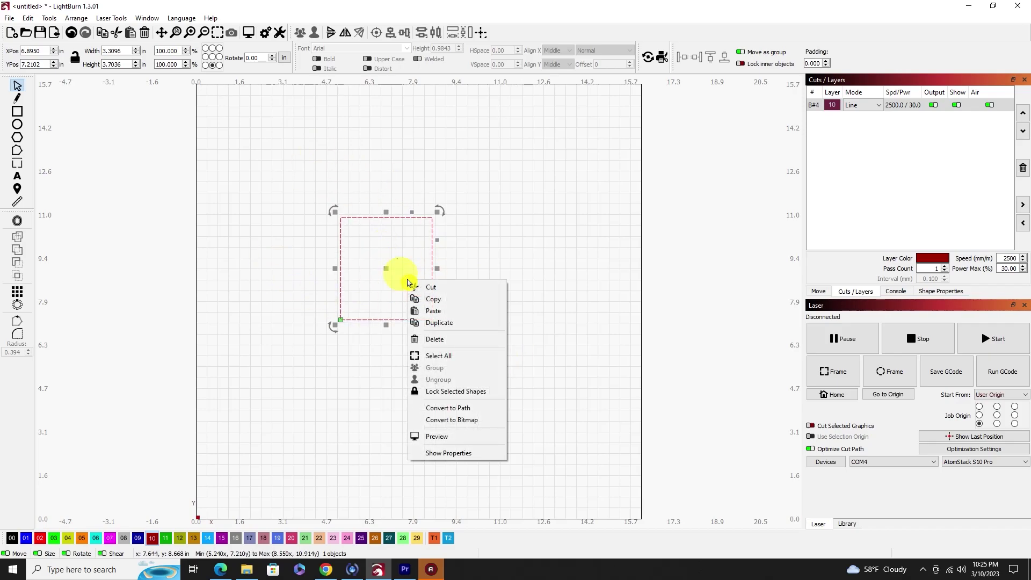
click(436, 408)
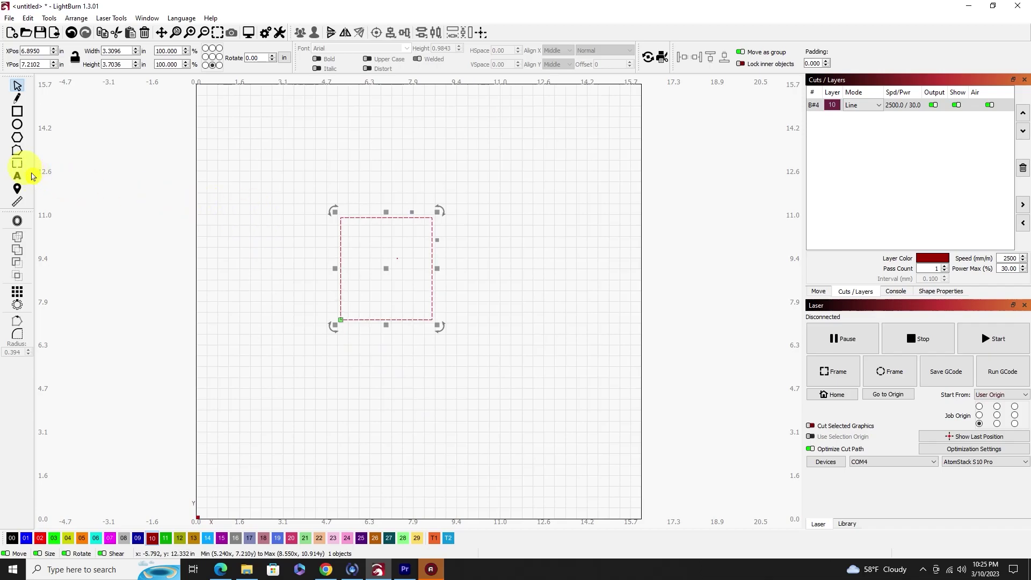
click(17, 153)
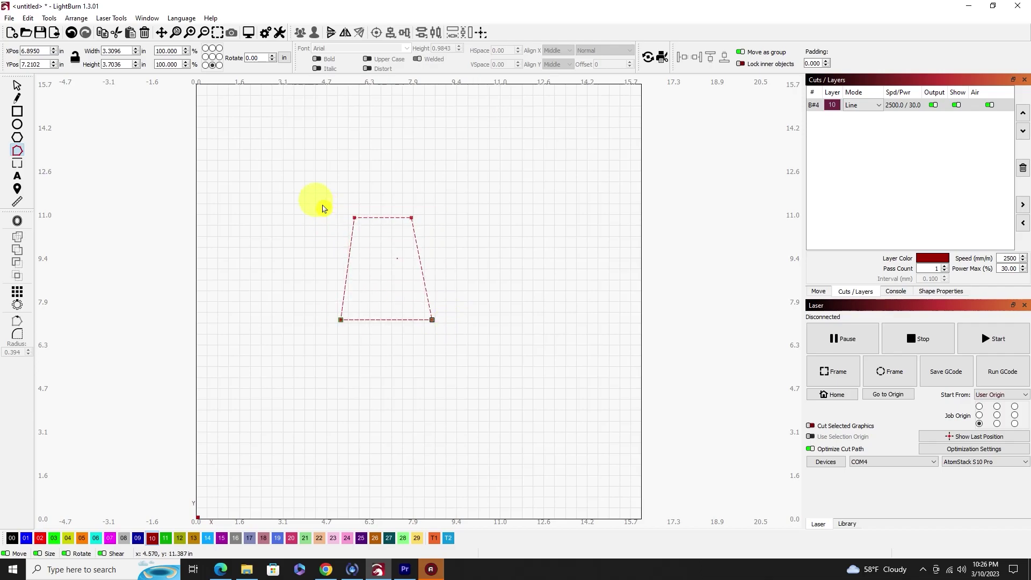
key(Delete)
click(16, 85)
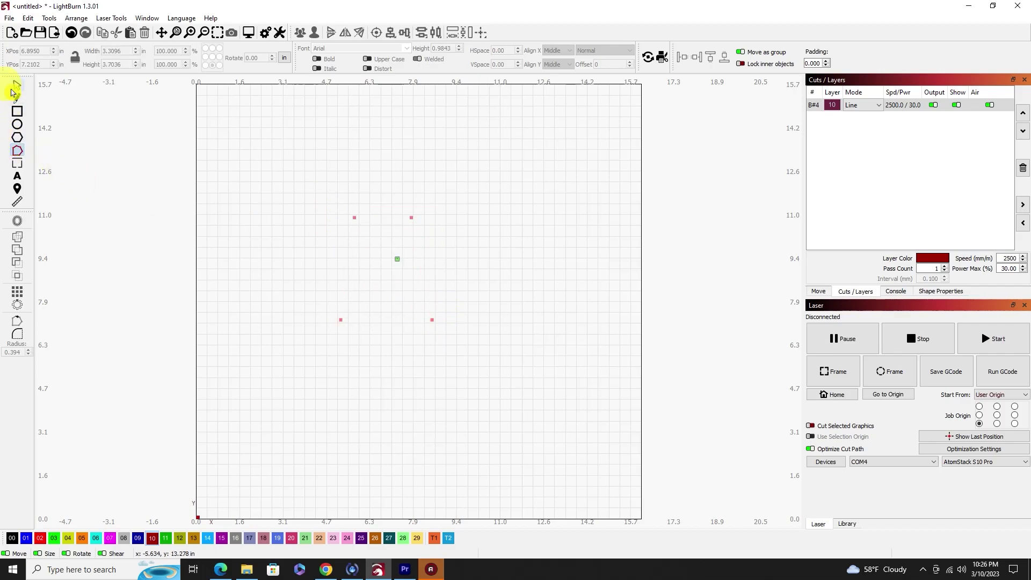
- Draw a new rectangle about 3.78 by 4.77 in near the middle of the workspace and set its width to 3 in
click(17, 112)
drag(365, 222, 471, 356)
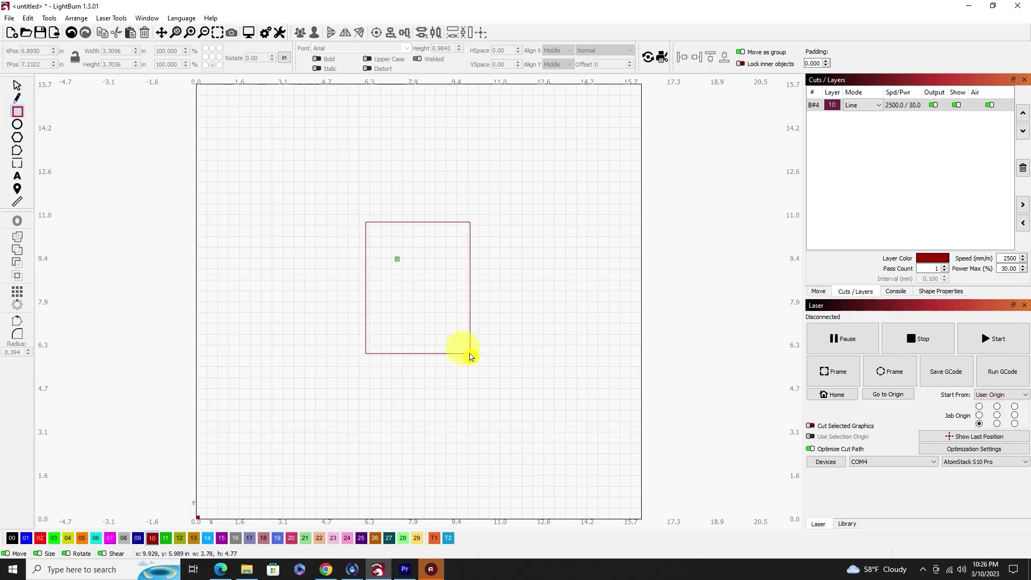
click(124, 52)
click(122, 50)
key(Return)
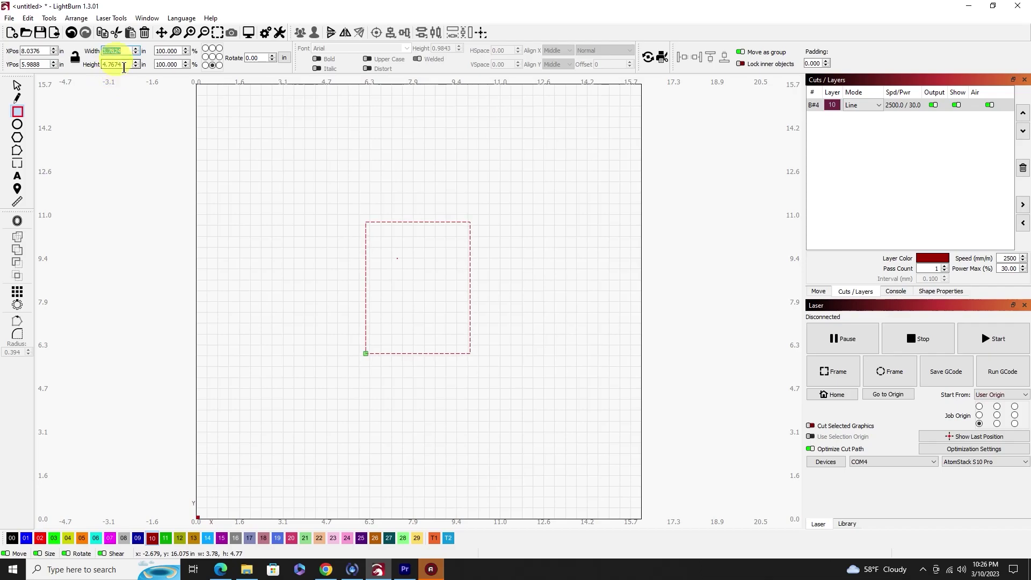
text(3)
key(Return)
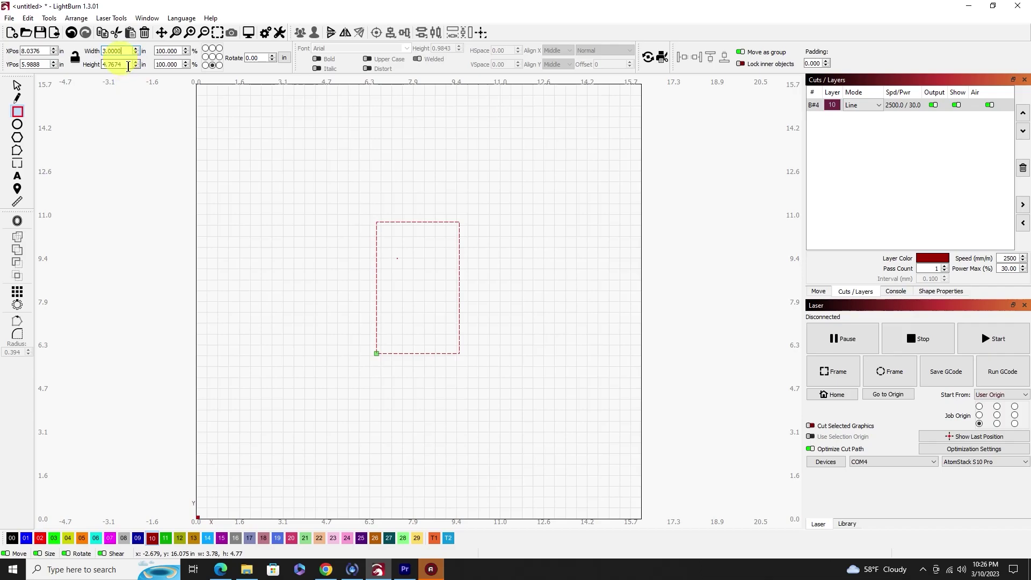
- Set the new rectangle's height to 3.25 in
click(125, 64)
drag(124, 65, 104, 70)
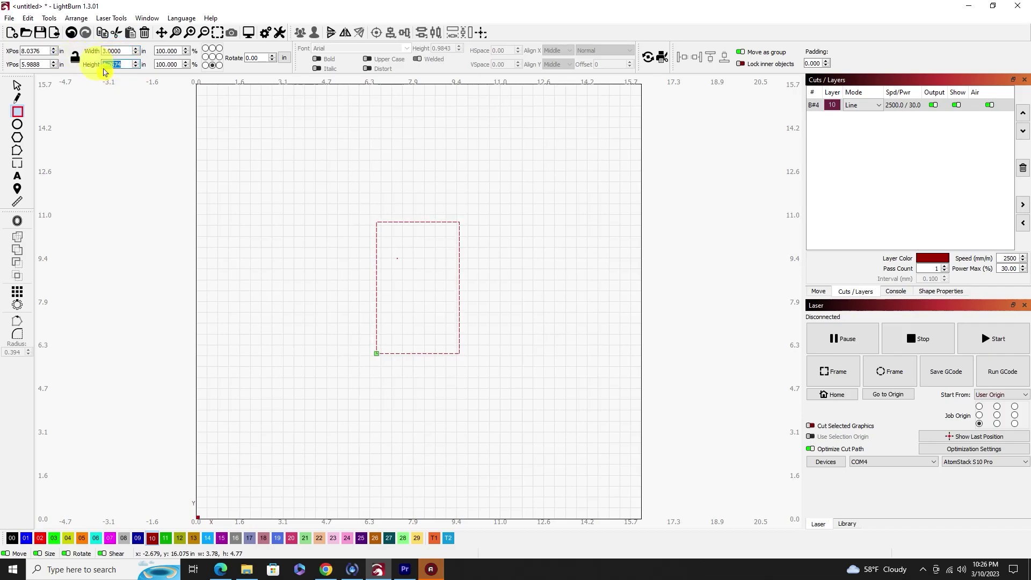
text(3.2500)
scroll(391, 306, up, 3)
click(308, 226)
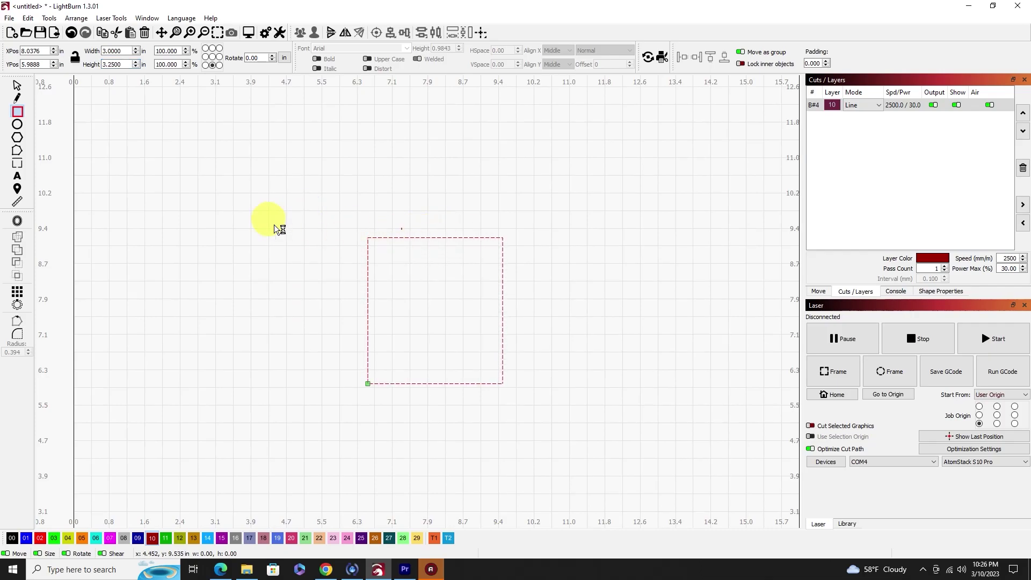
- Convert the 3 by 3.25 in rectangle to a path and show its nodes for editing
click(15, 86)
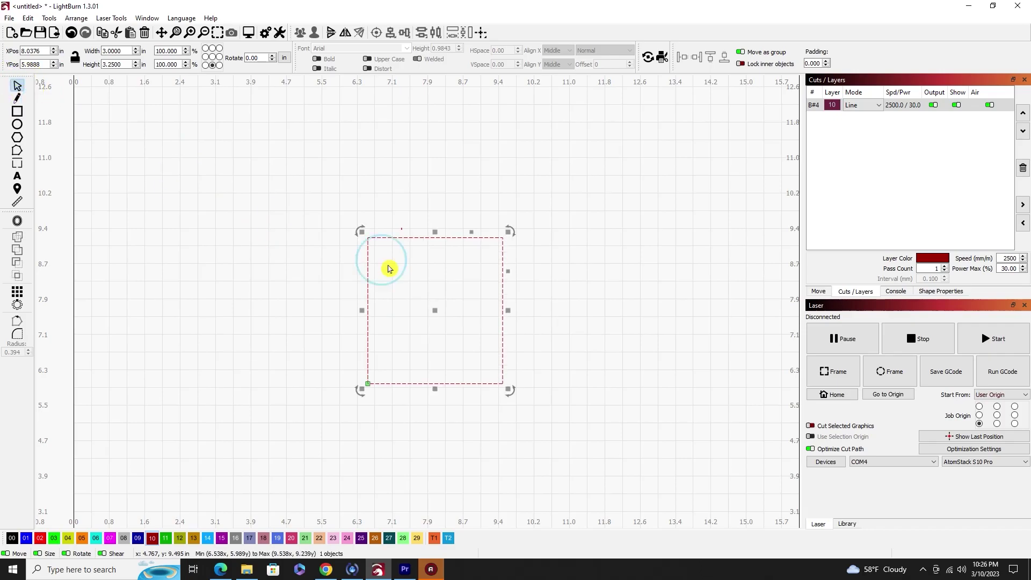
right_click(423, 291)
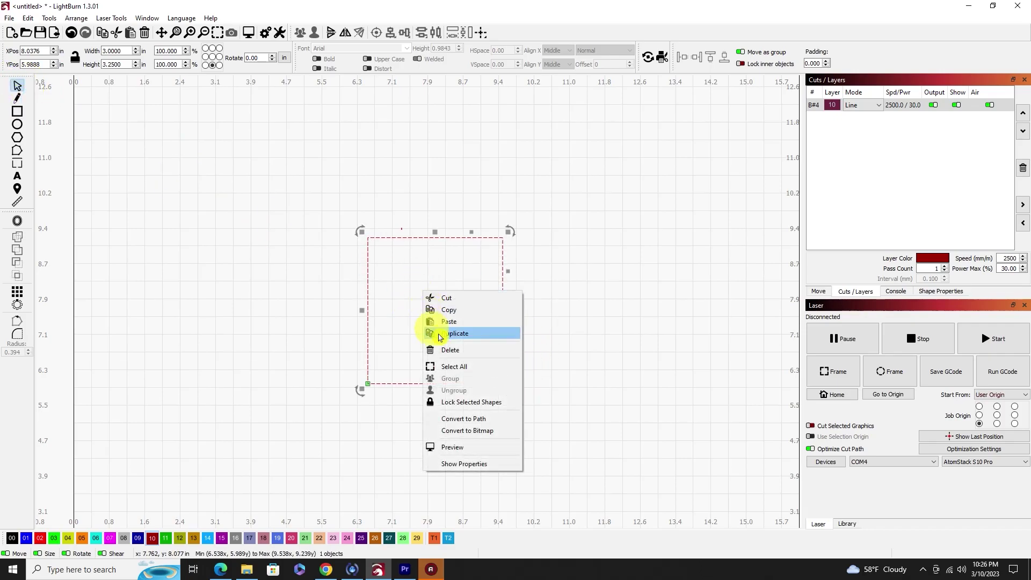
click(449, 420)
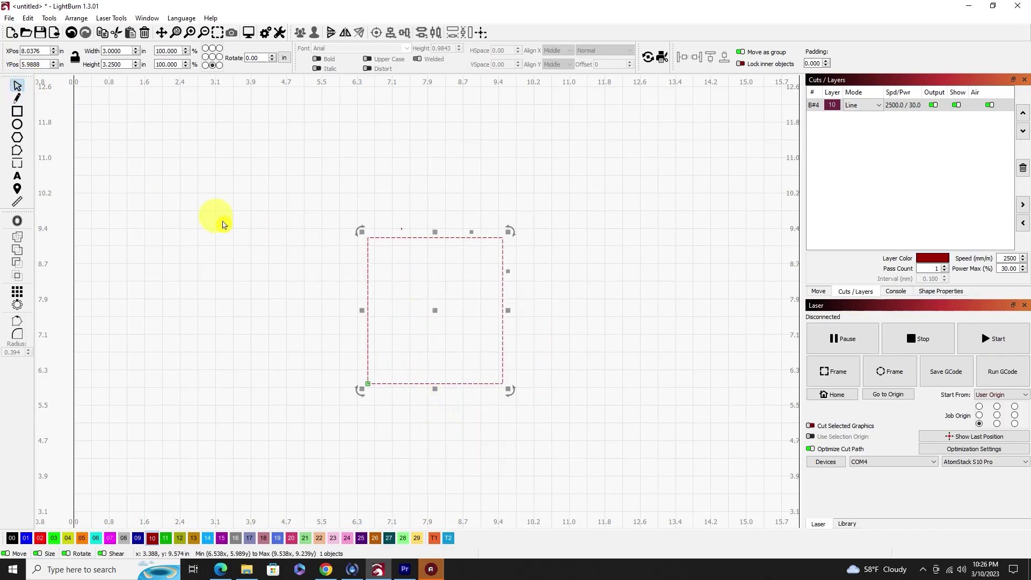
click(18, 150)
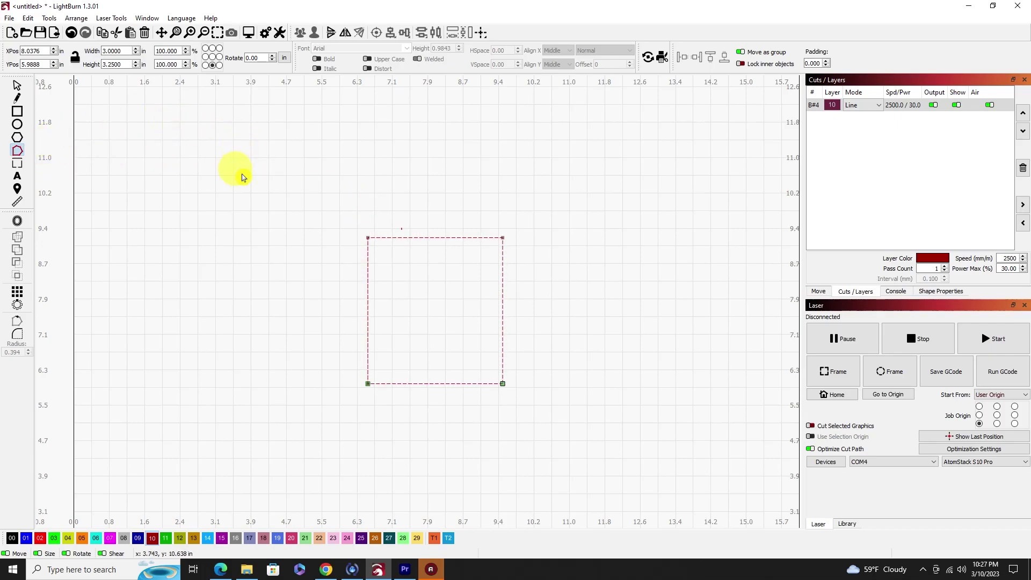
- Draw a second rectangle about 1.30 by 1.50 in above the larger one and set its width to 2.5 in
click(18, 112)
drag(394, 139, 453, 207)
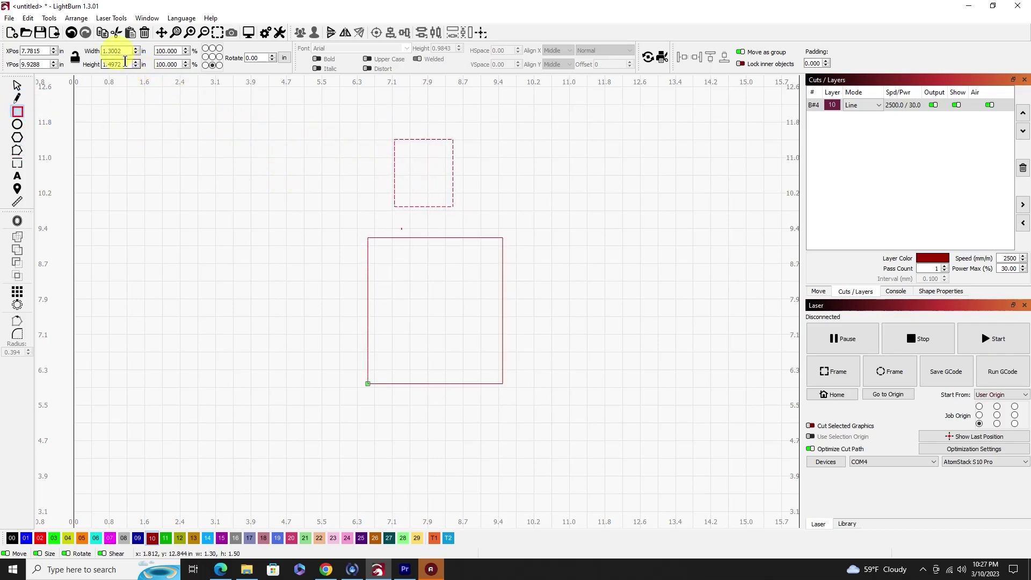
double_click(103, 50)
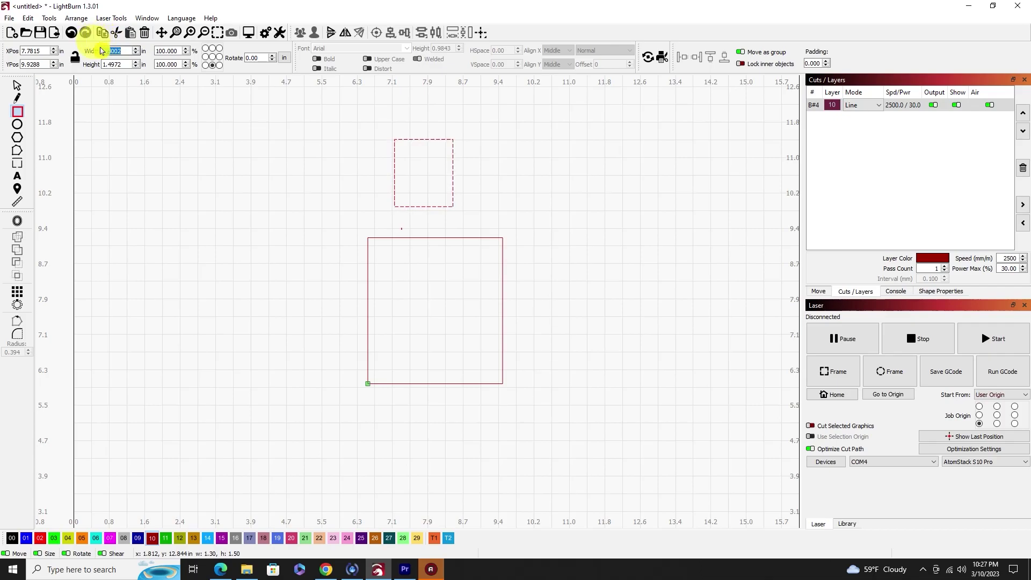
text(2.5)
key(Return)
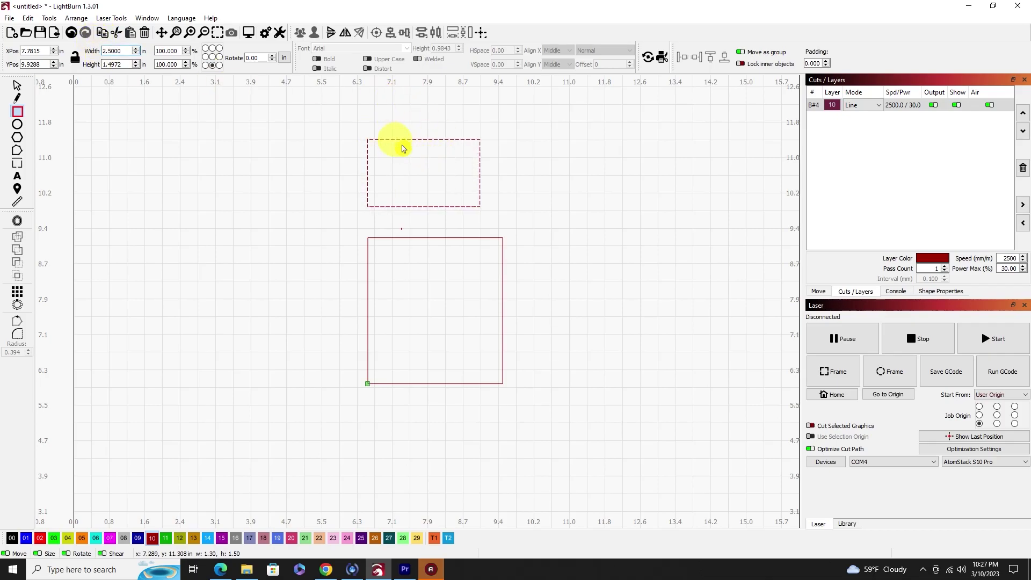
- Move the smaller rectangle freehand so it sits roughly centred above the larger one
click(17, 84)
click(400, 139)
mouse_move(423, 171)
mouse_down()
mouse_move(440, 207)
mouse_move(439, 180)
mouse_up()
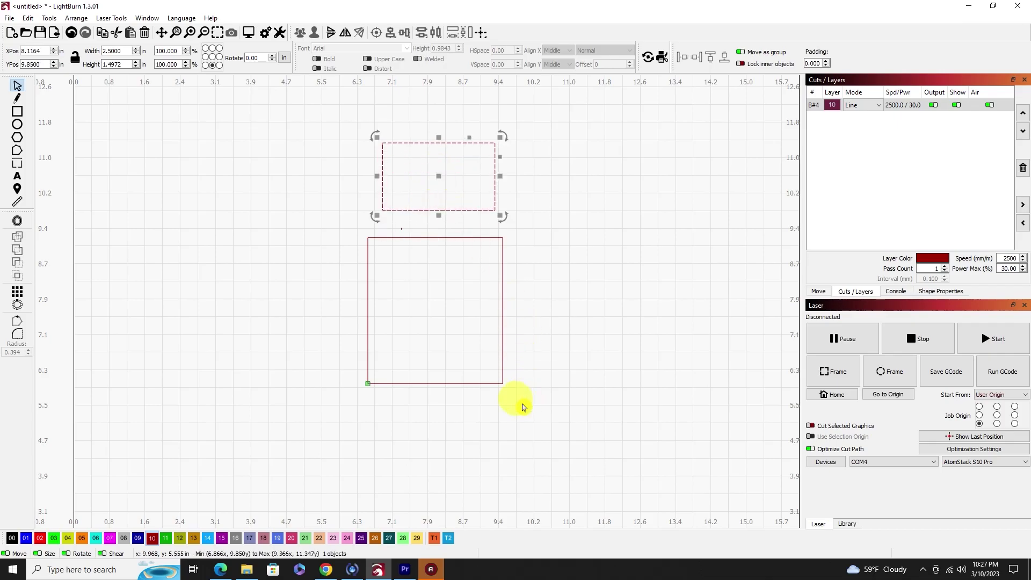
- Move the larger rectangle and the smaller rectangle each to the page center
click(441, 312)
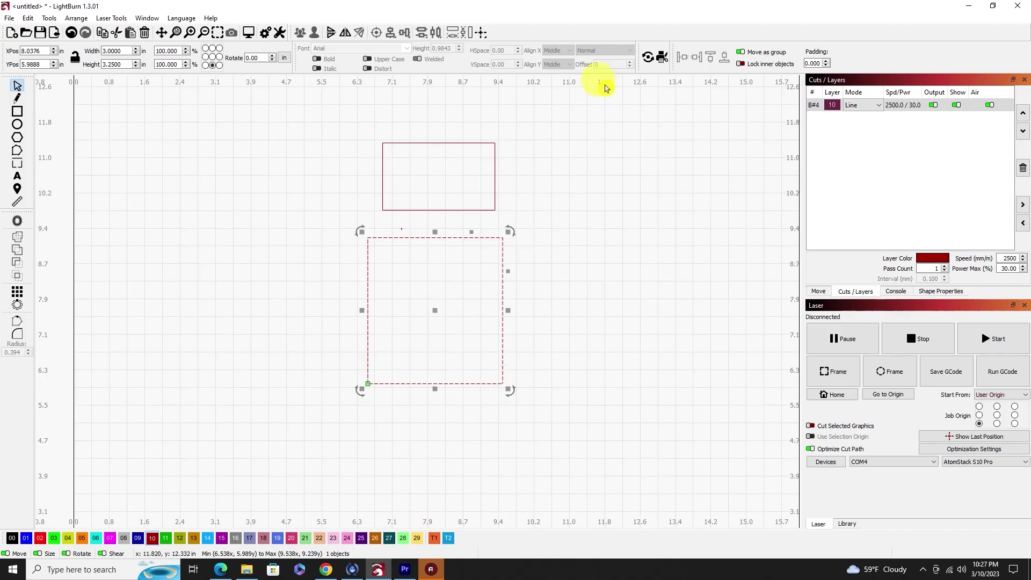
click(484, 35)
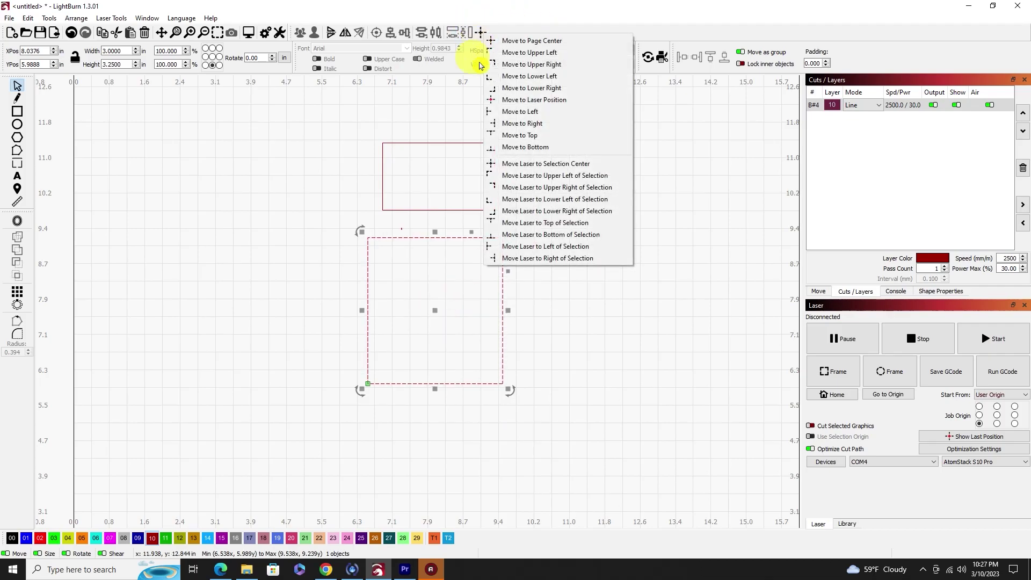
click(554, 42)
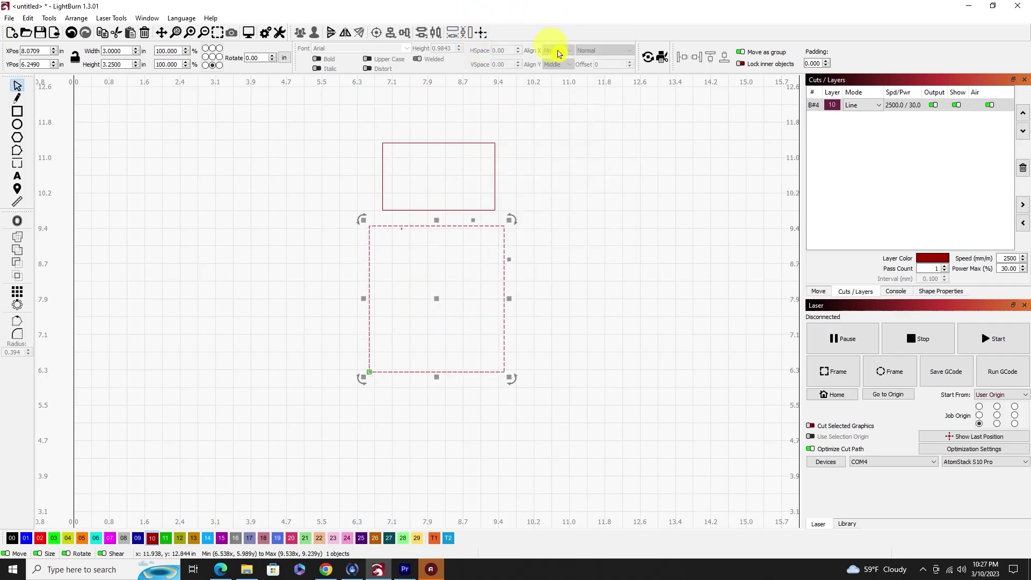
click(450, 144)
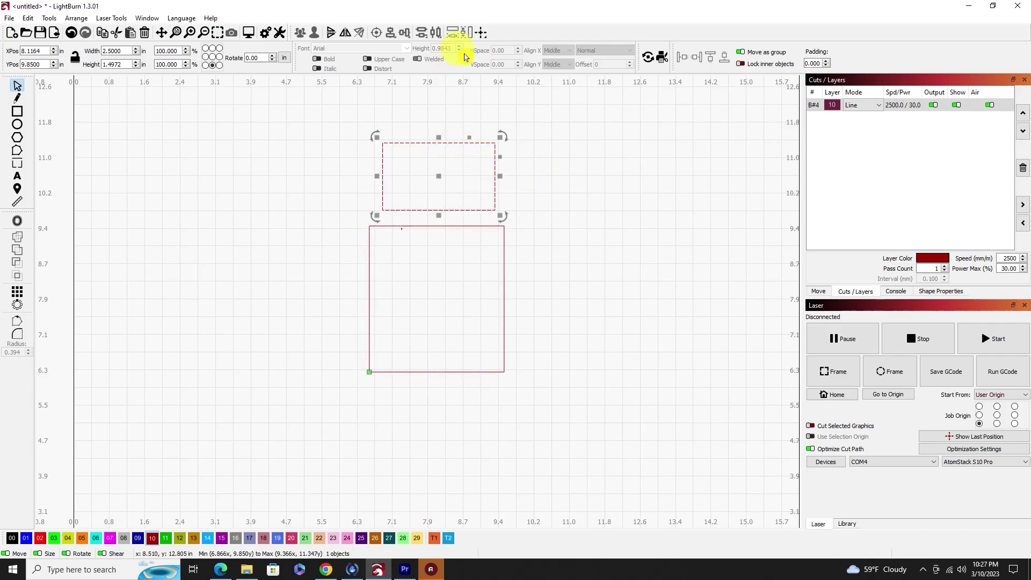
click(482, 33)
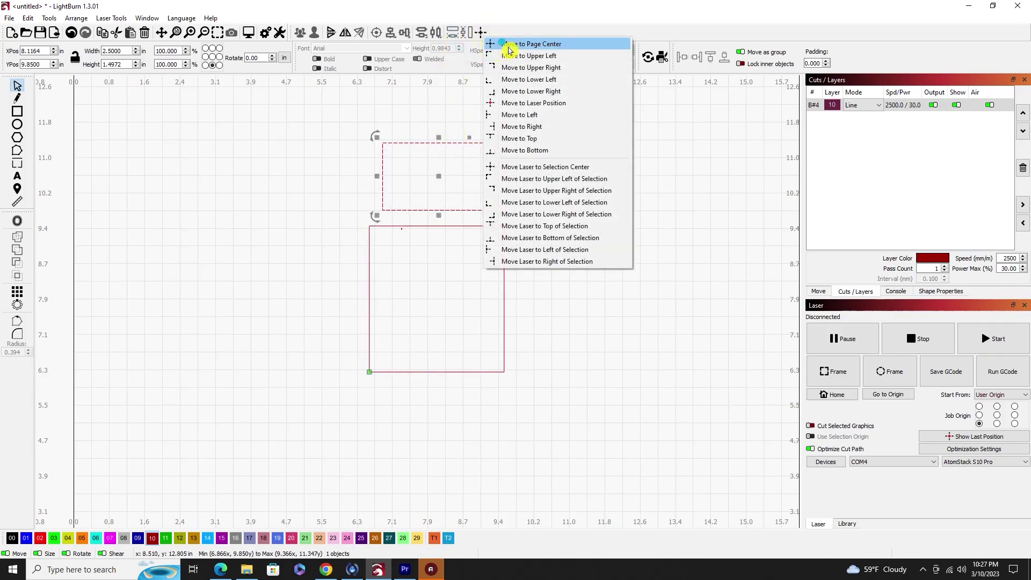
click(496, 44)
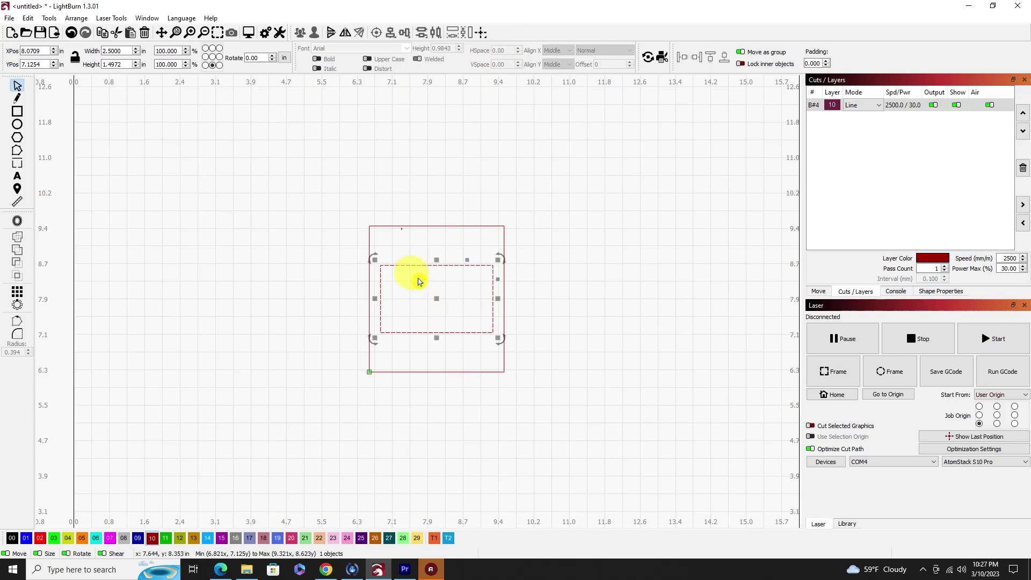
- Nudge the smaller rectangle straight up until its bottom edge meets the larger rectangle's top edge
key(Up)
key(Up)
key(Up)
key(Up)
key(Up)
key(Up)
key(Up)
key(Up)
key(Up)
key(Up)
key(Up)
key(Up)
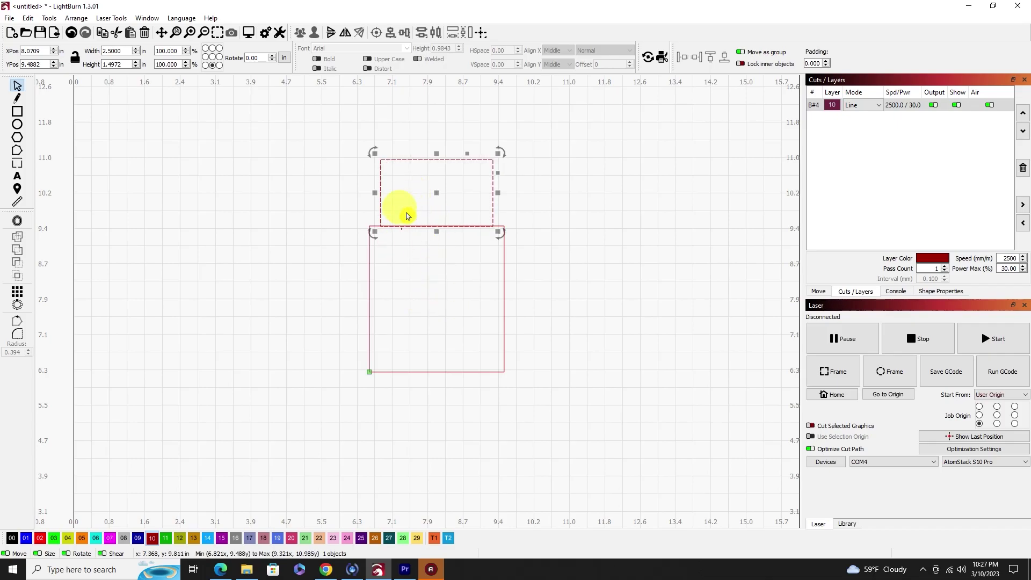
scroll(454, 271, up, 3)
scroll(339, 129, up, 2)
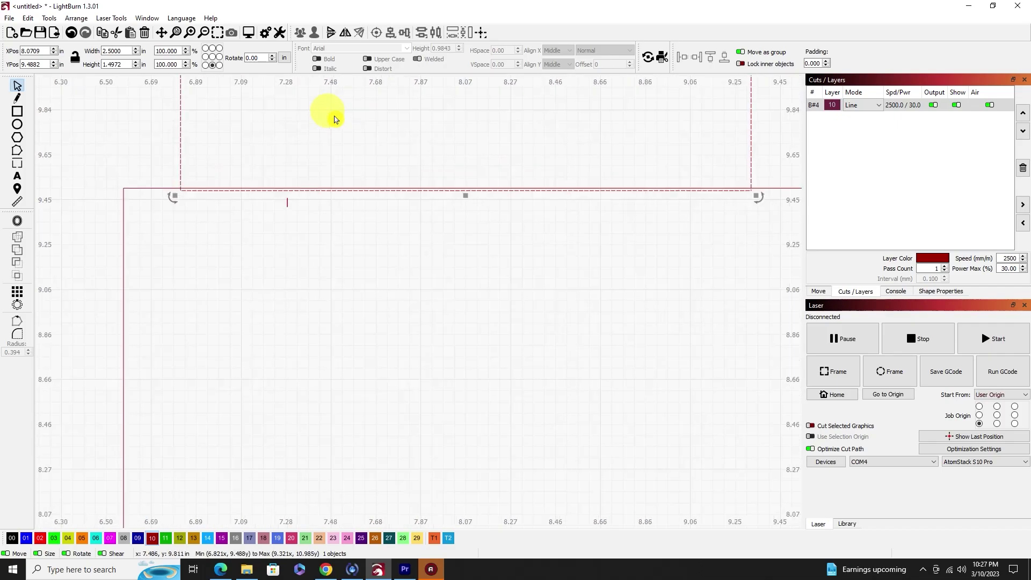
scroll(331, 137, down, 5)
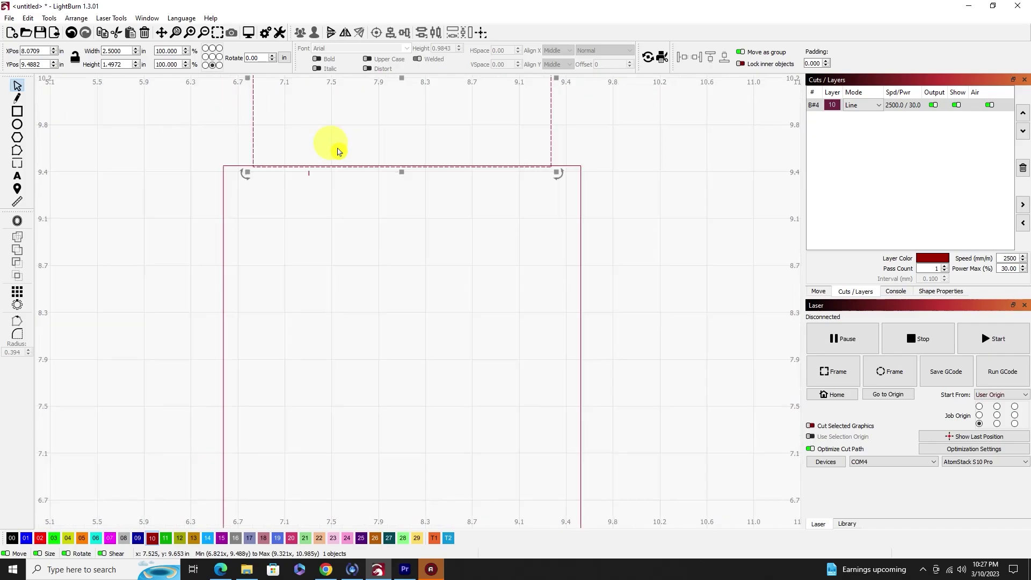
- Nudge the smaller rectangle up one more step to leave a small gap above the larger one
click(546, 273)
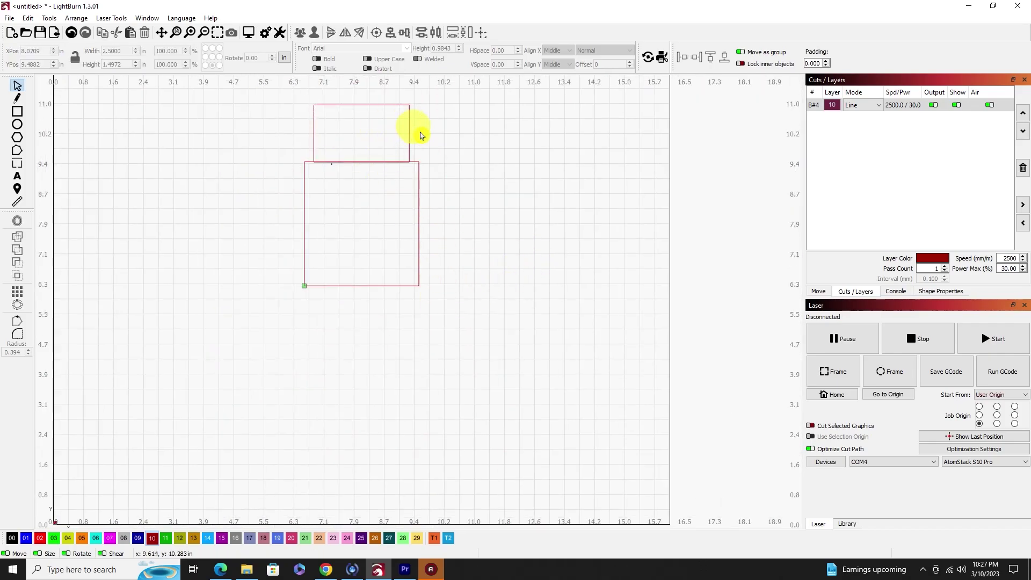
click(389, 120)
key(Up)
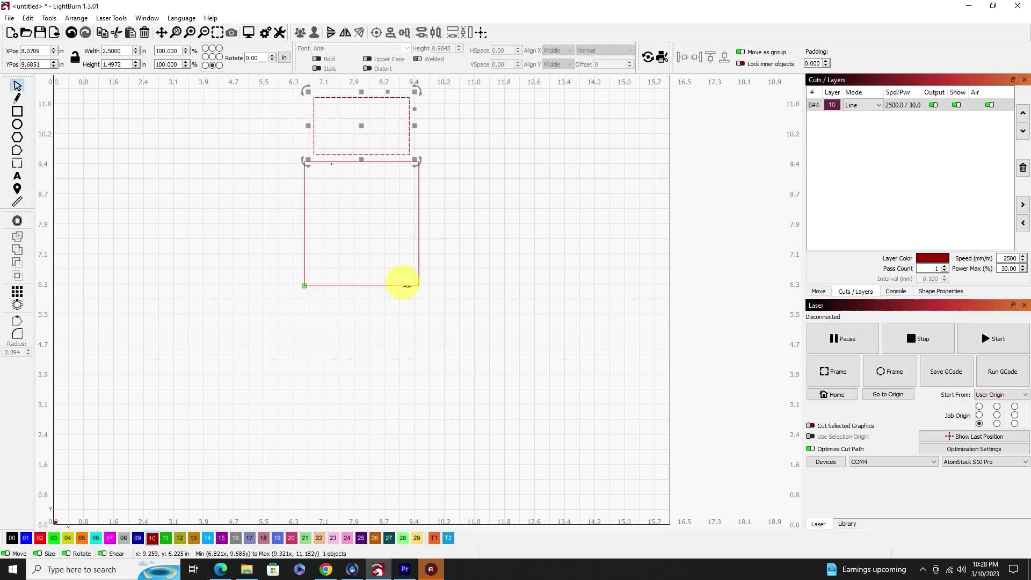
- Examine the gap between the smaller rectangle's bottom edge and the larger rectangle's top edge
scroll(353, 227, down, 1)
scroll(352, 227, down, 1)
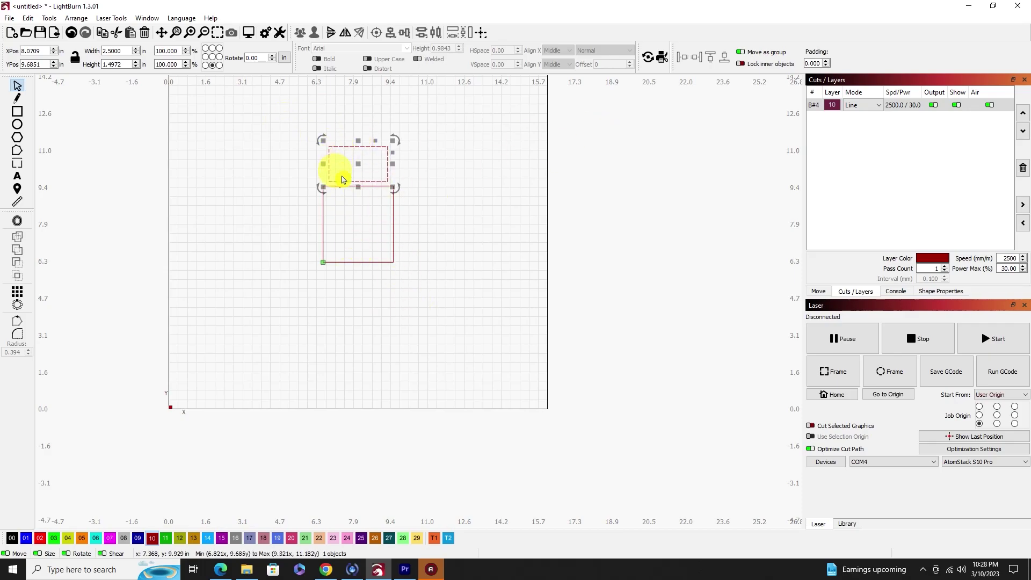
scroll(326, 180, up, 2)
scroll(328, 181, up, 2)
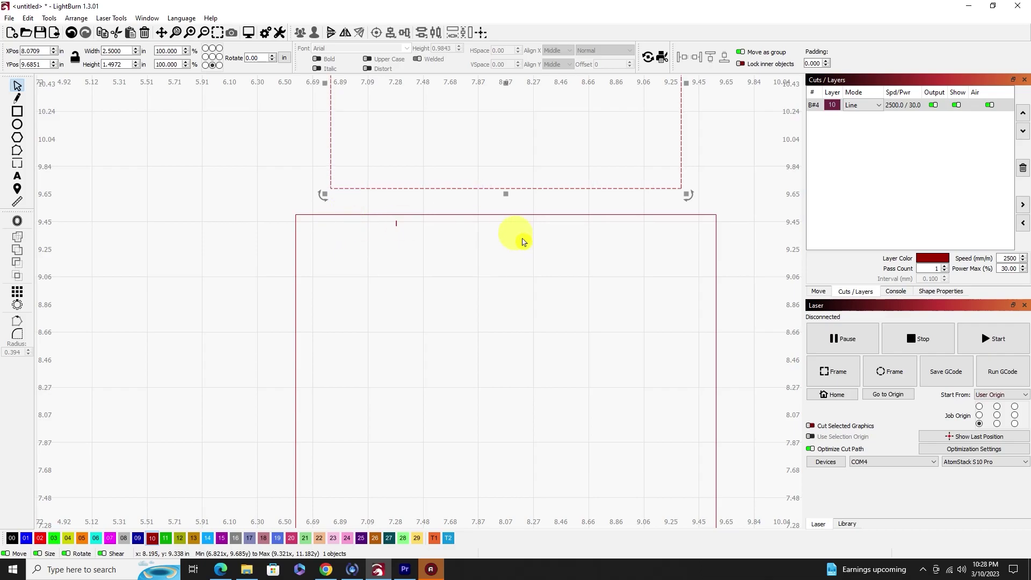
click(236, 189)
scroll(240, 203, down, 2)
scroll(240, 204, down, 2)
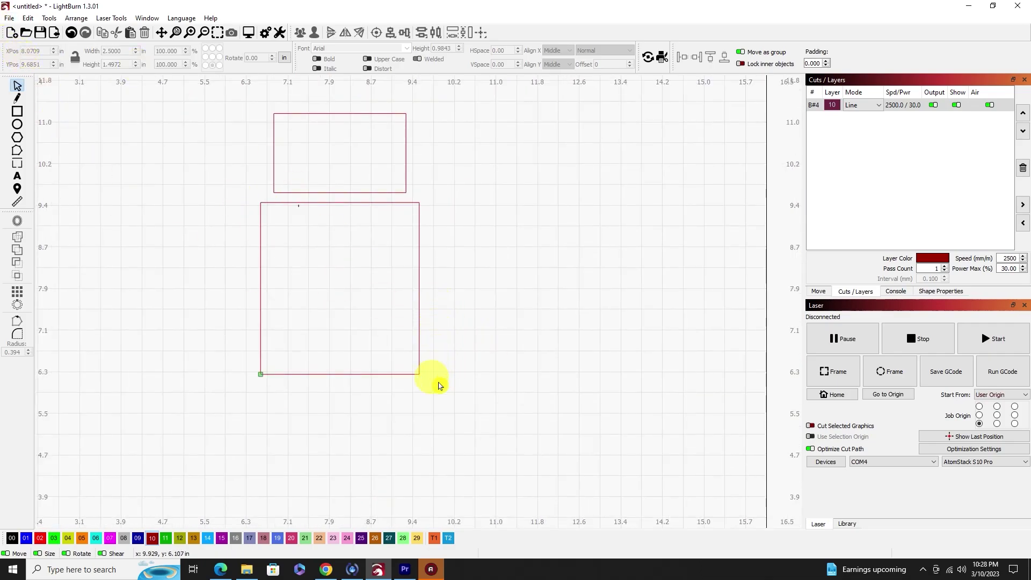
- Set the larger rectangle's reference point to its top centre and its Y position to 9 in
click(417, 374)
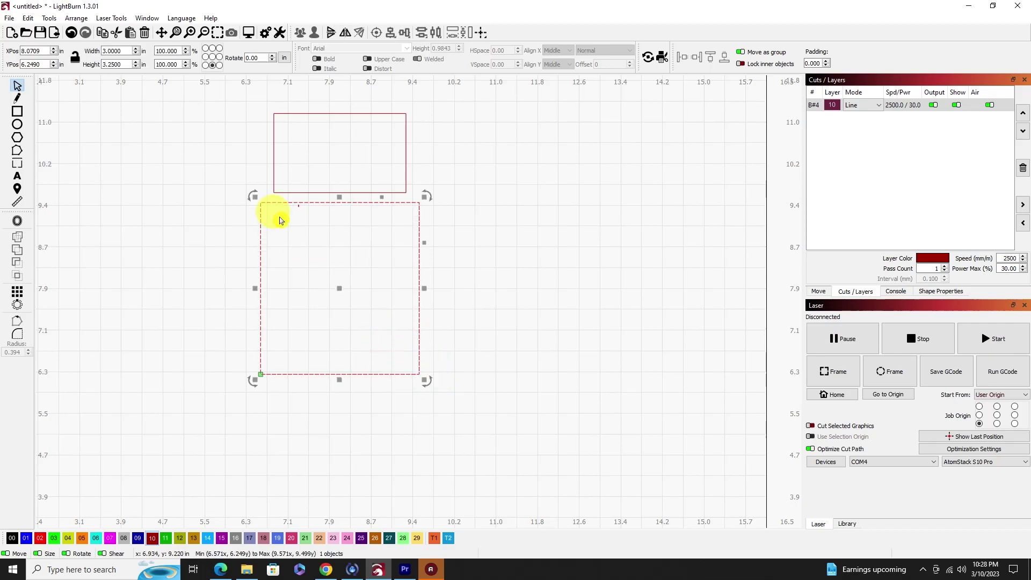
click(49, 50)
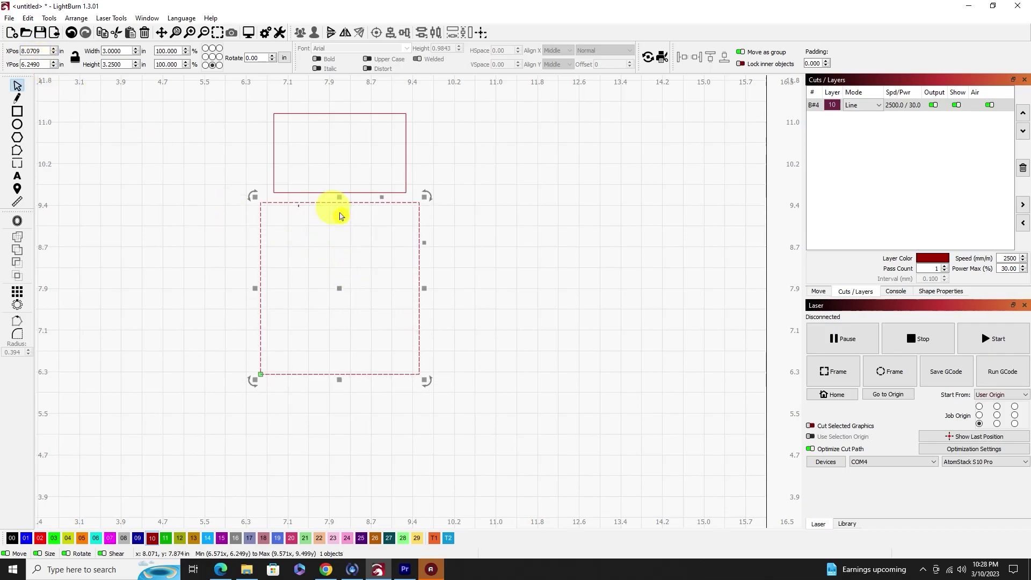
key(Down)
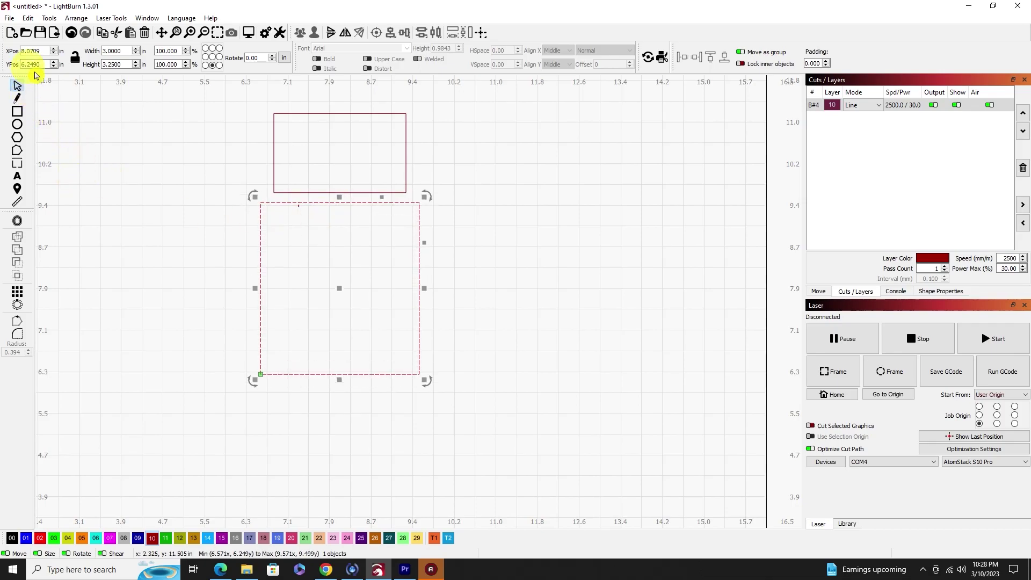
drag(43, 65, 13, 67)
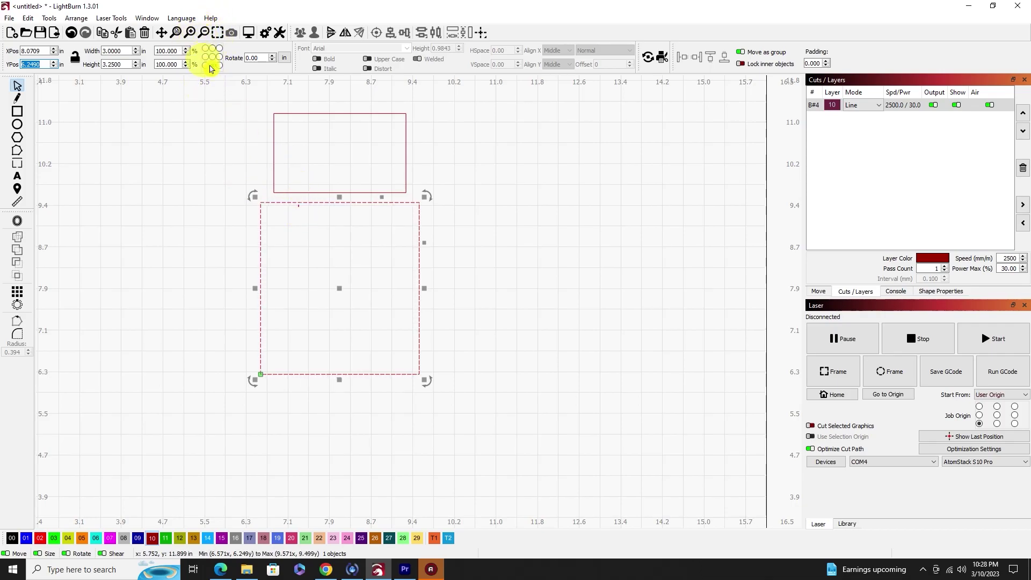
click(212, 48)
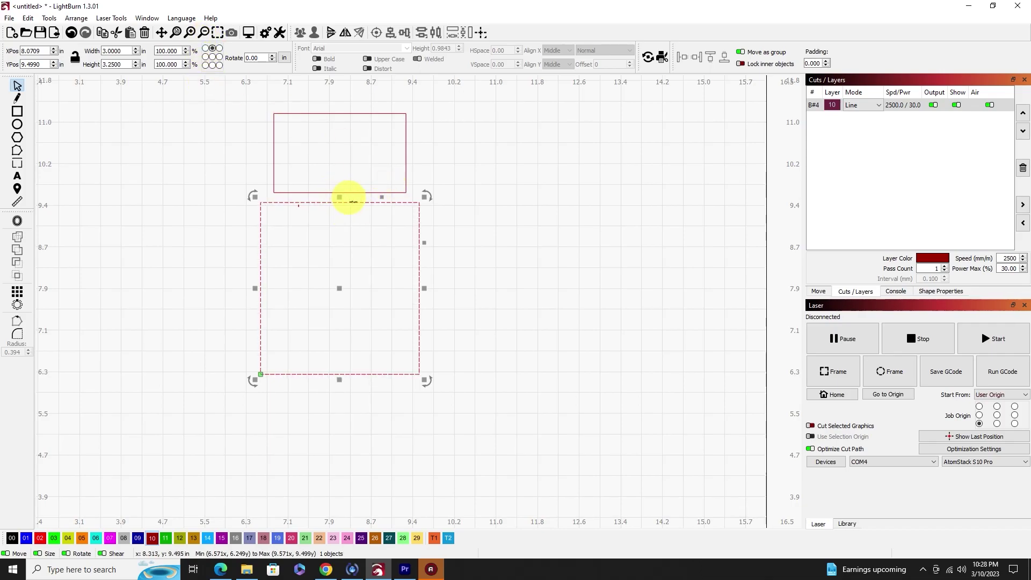
click(207, 49)
click(213, 48)
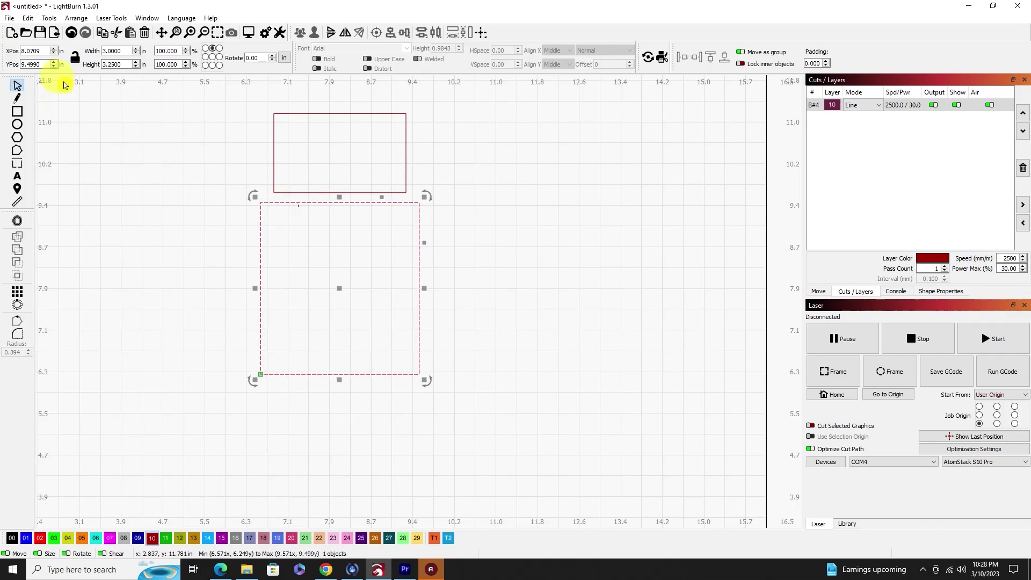
double_click(30, 64)
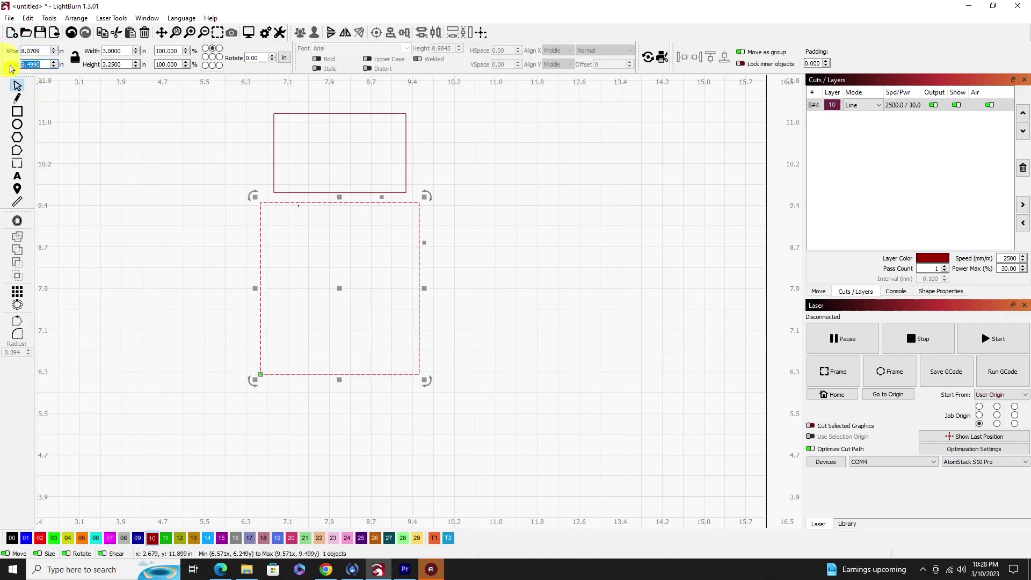
text(9)
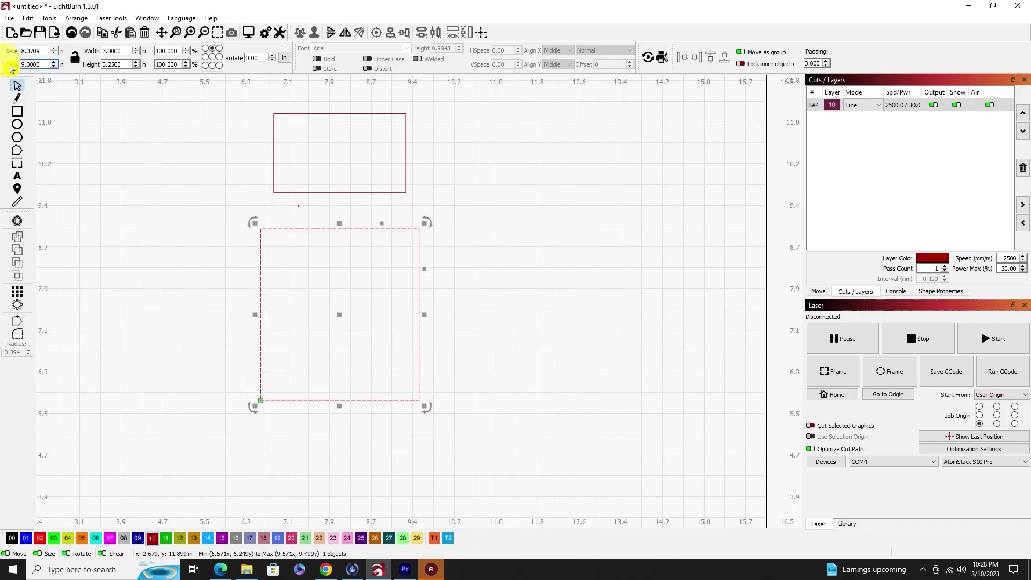
- Set the smaller rectangle's reference point to its bottom centre and its Y position to 9 in
click(437, 179)
drag(383, 180, 376, 173)
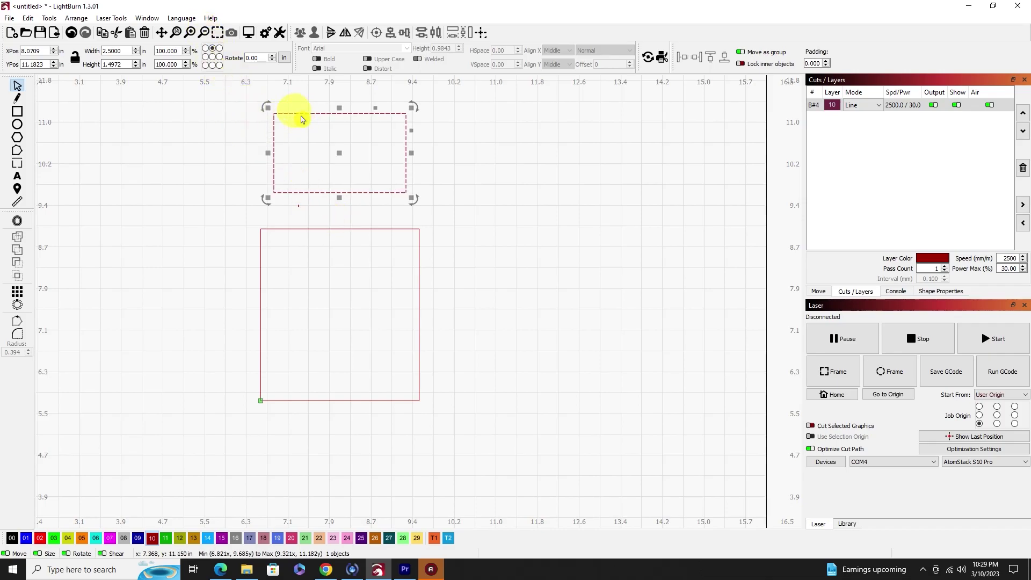
click(212, 65)
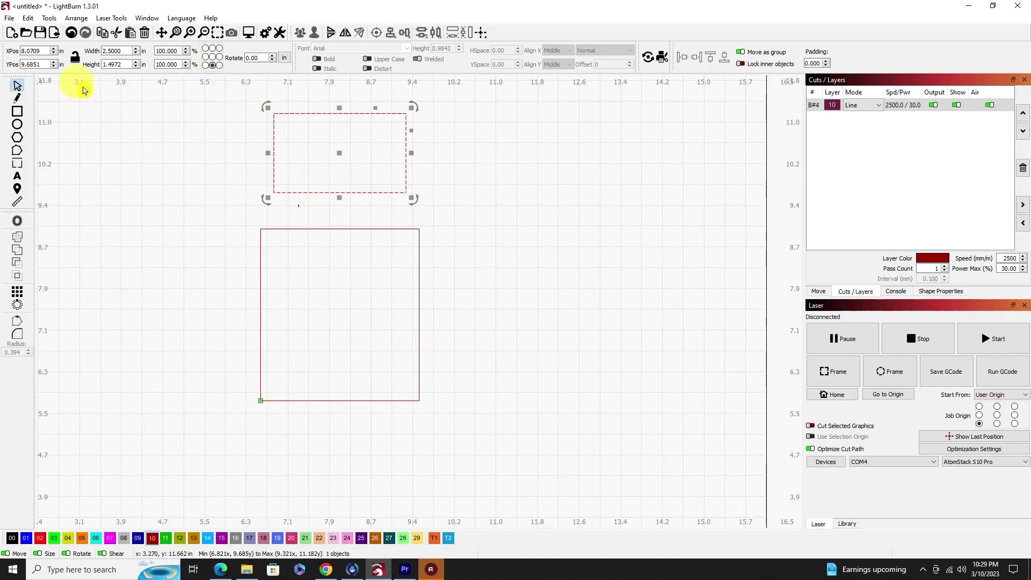
drag(47, 64, 15, 64)
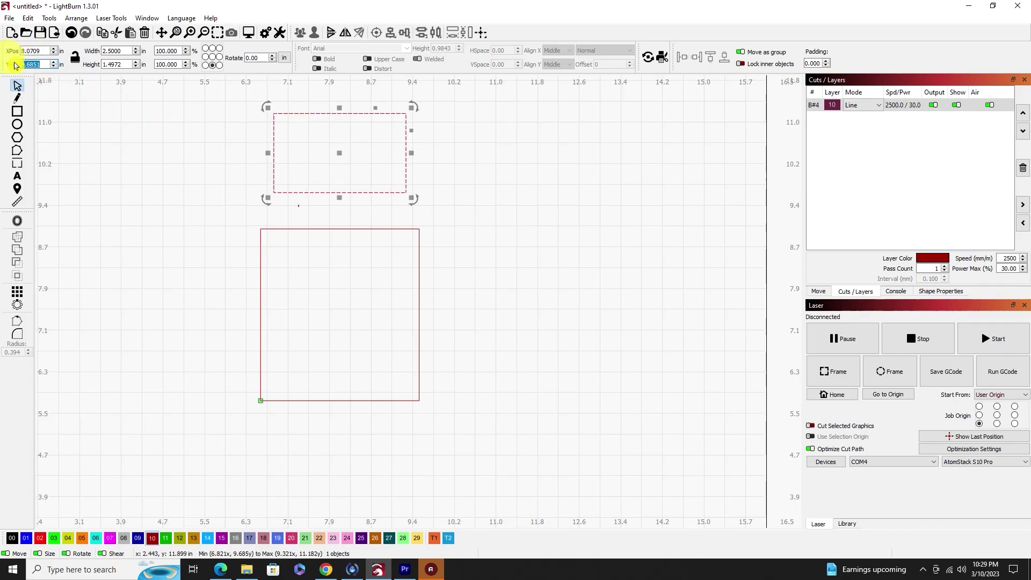
text(9)
key(Return)
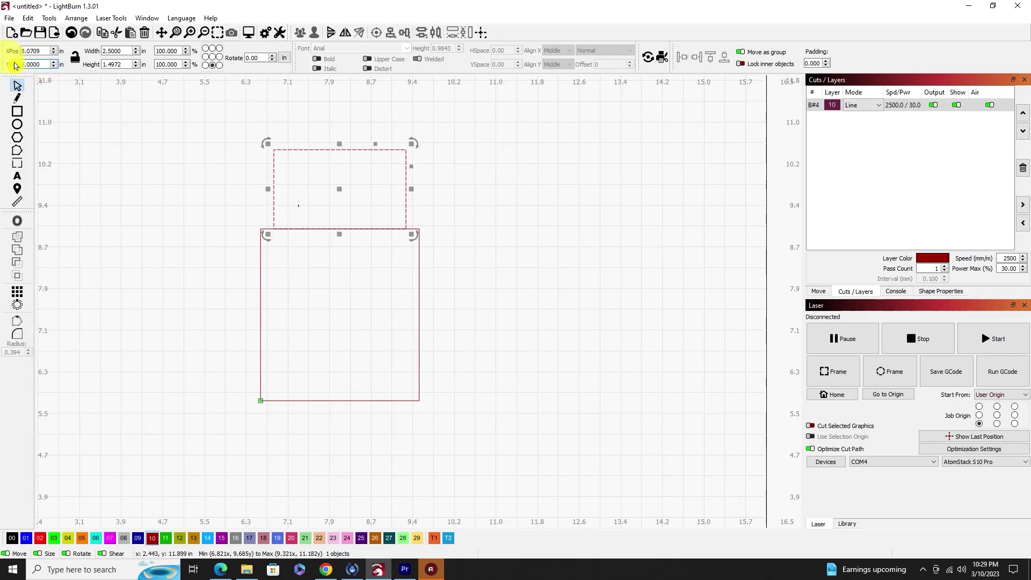
scroll(317, 242, up, 10)
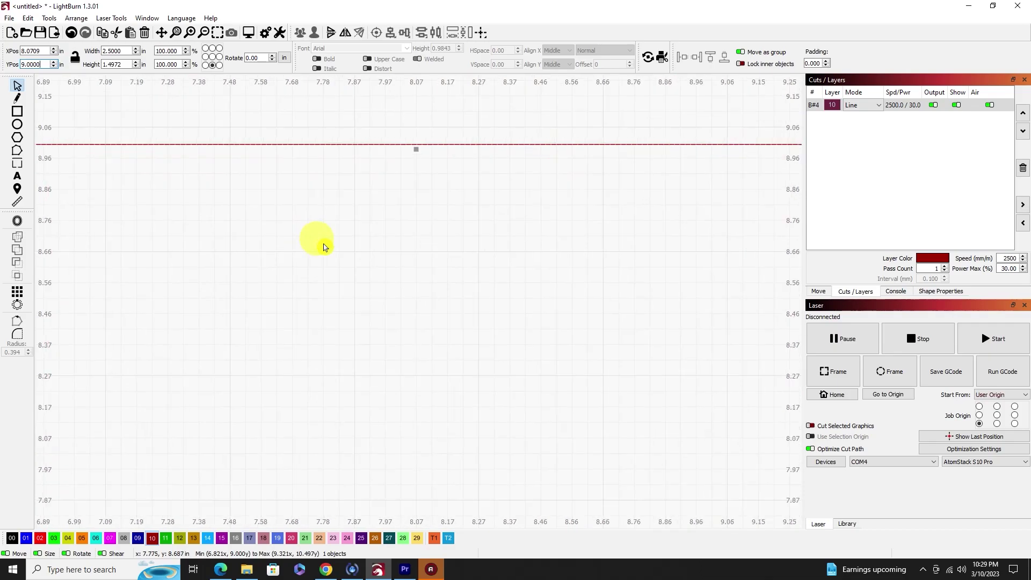
scroll(323, 244, down, 8)
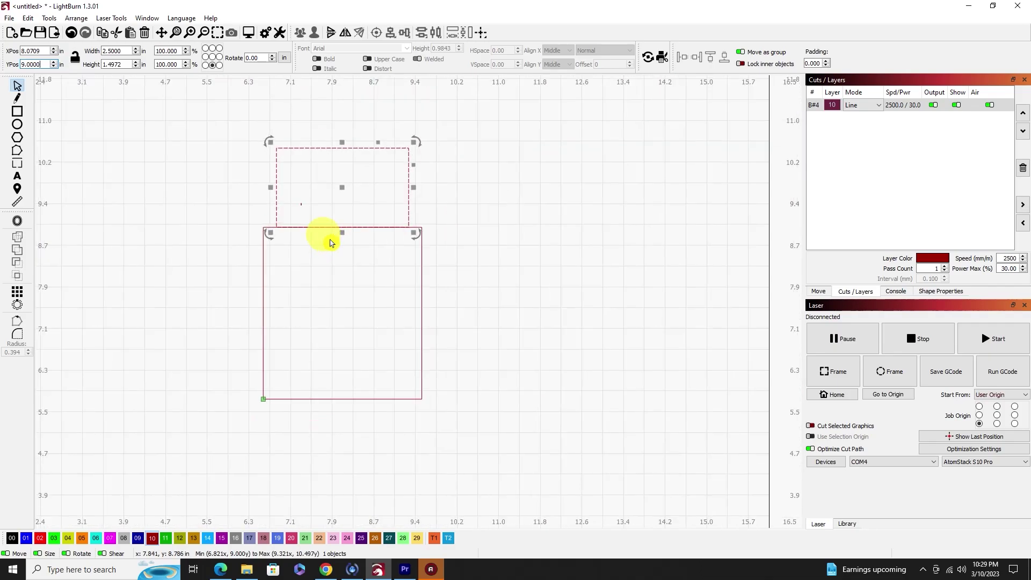
click(528, 220)
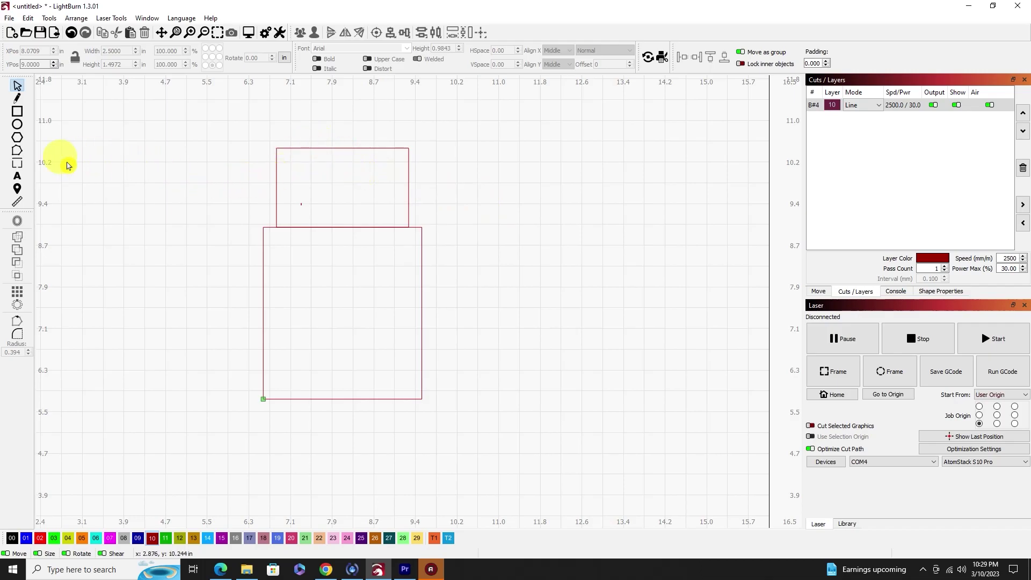
- Check for editable nodes on the larger rectangle alone and on both rectangles together
drag(436, 361, 386, 329)
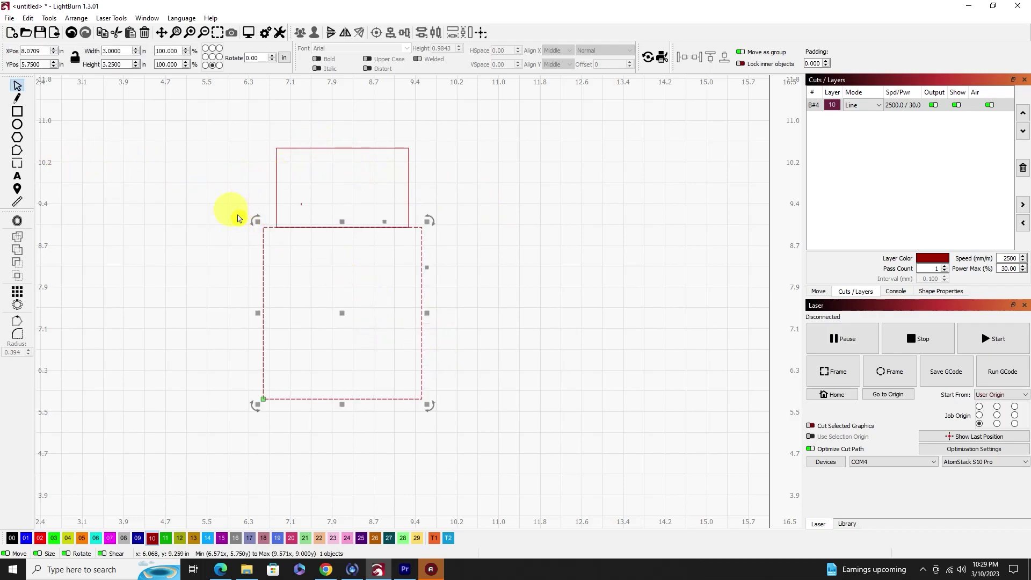
click(16, 151)
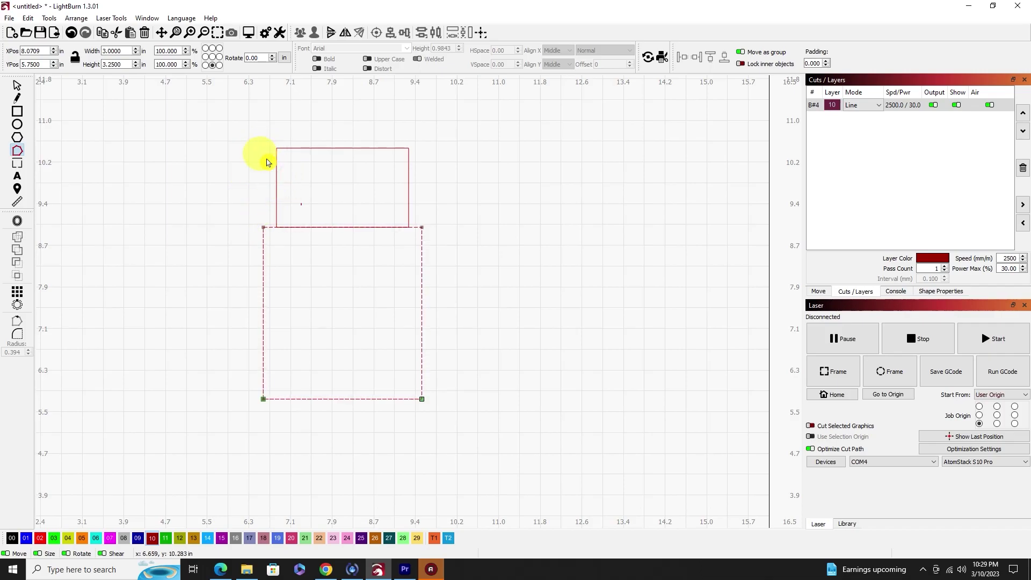
click(19, 85)
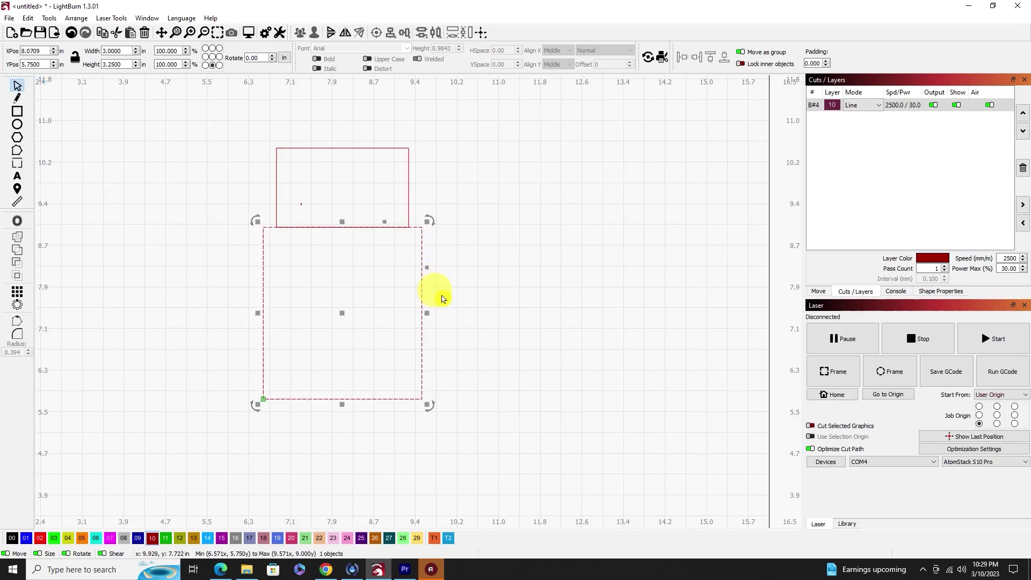
drag(422, 211, 391, 182)
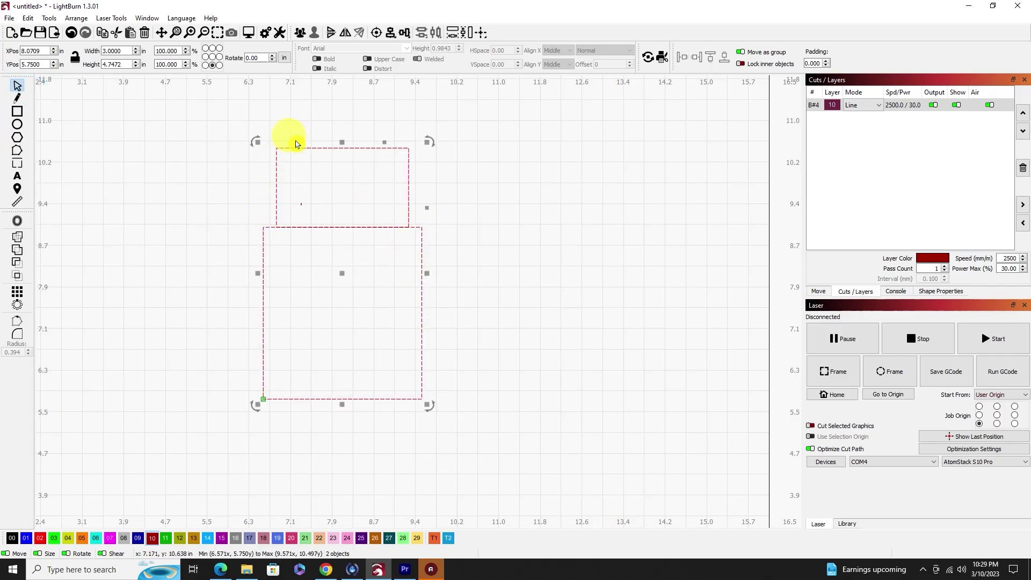
click(16, 151)
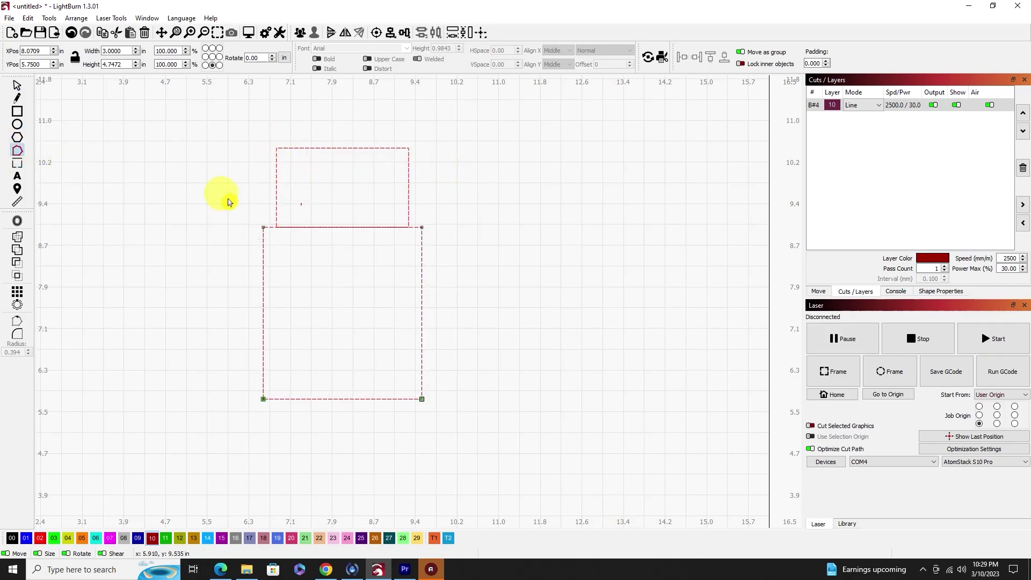
click(17, 86)
key(ctrl+a)
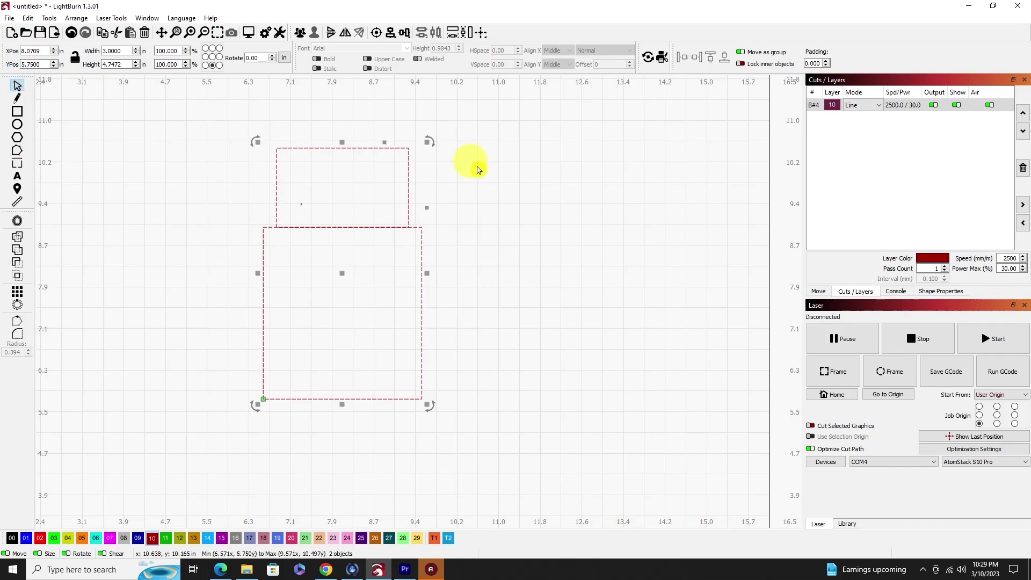
- Convert the smaller upper rectangle to a path
click(415, 173)
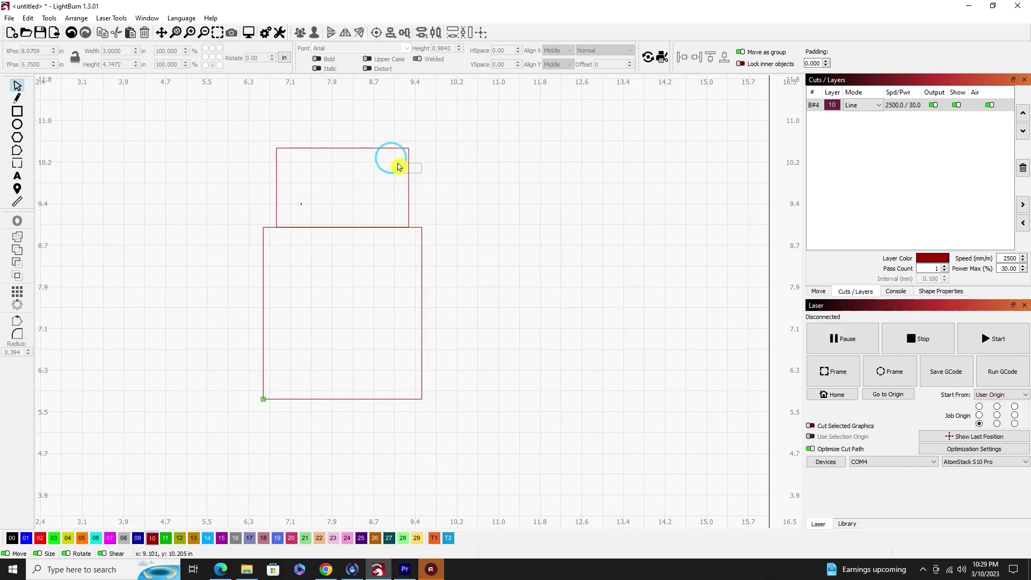
click(396, 161)
right_click(394, 168)
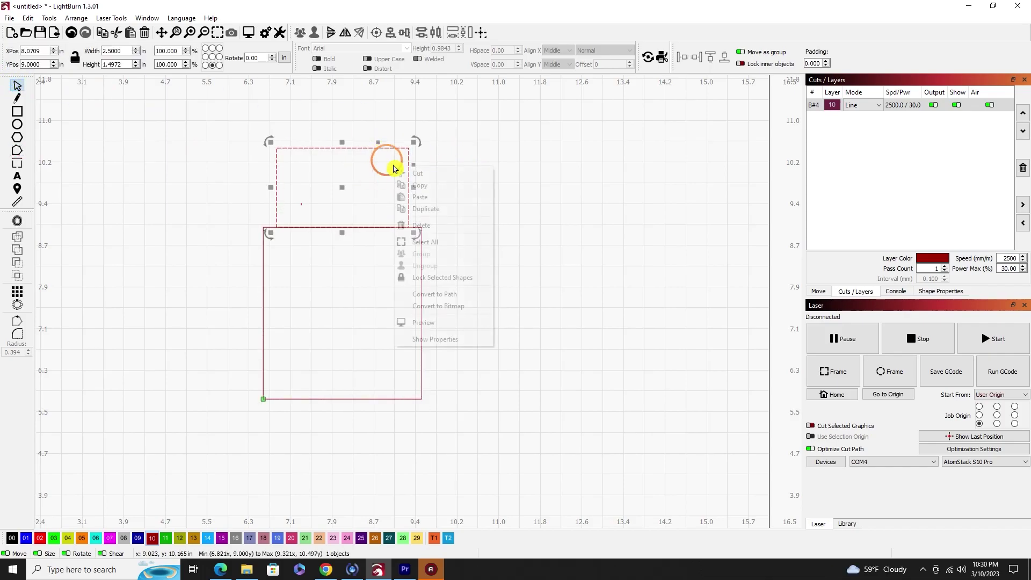
click(424, 294)
click(184, 208)
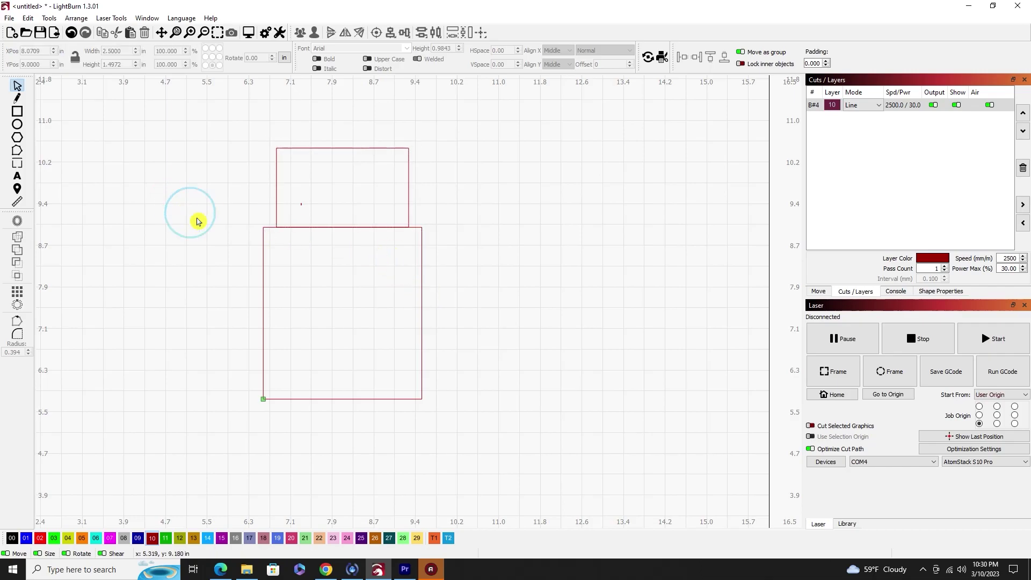
- Edit the nodes of both shapes and move the larger shape's top-left node onto the smaller shape's bottom-left corner
drag(497, 299, 384, 214)
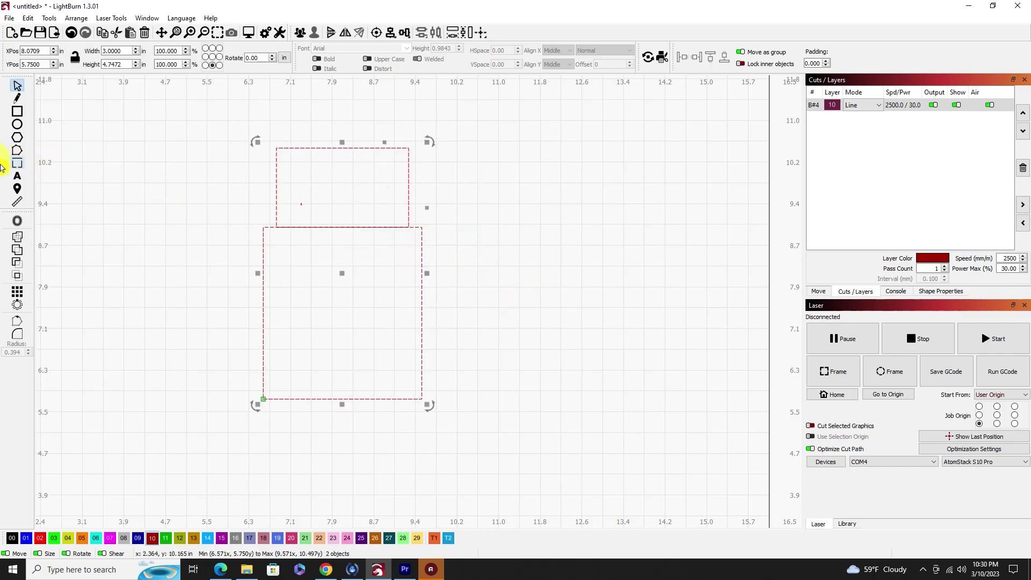
click(18, 151)
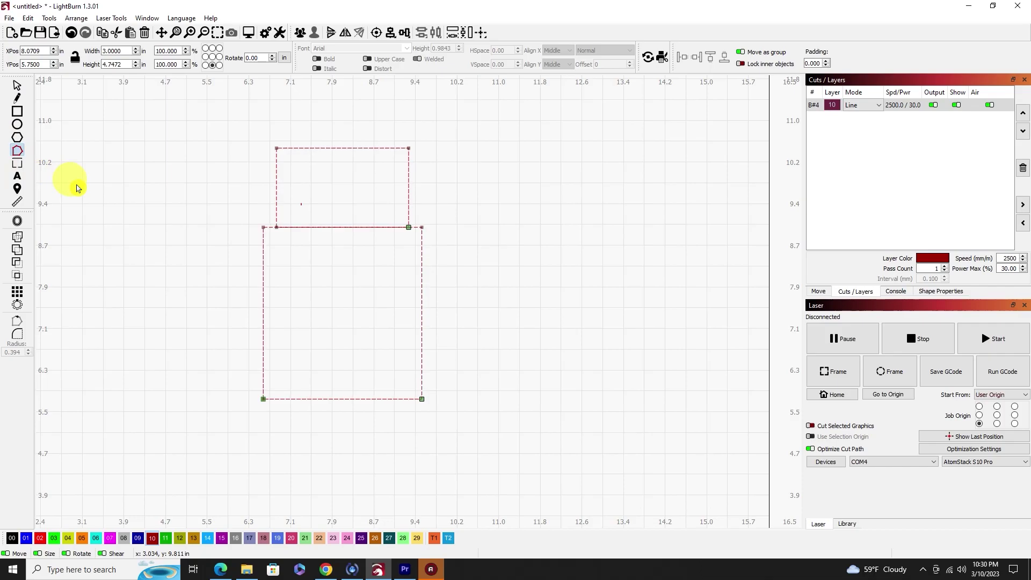
scroll(250, 203, up, 5)
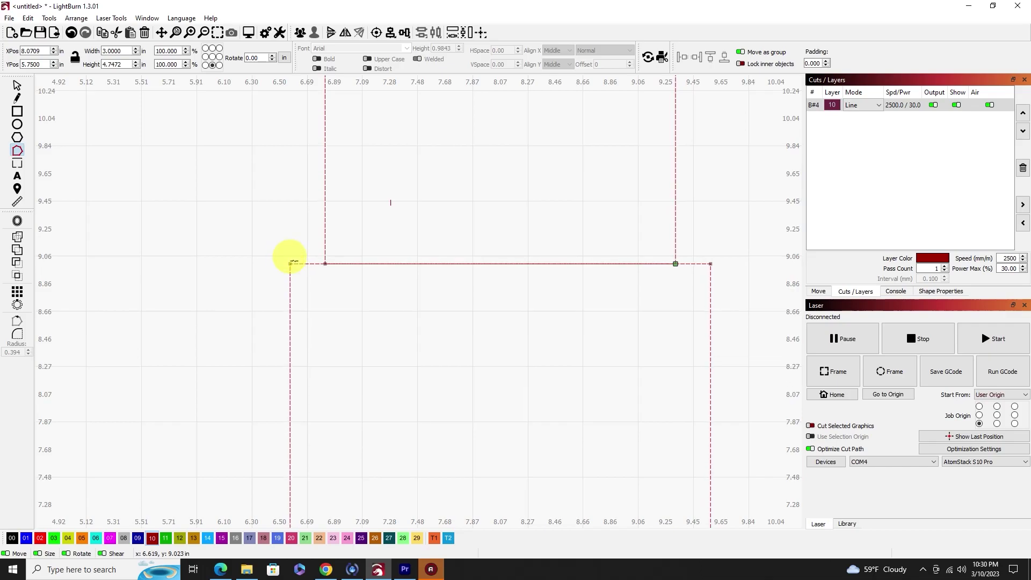
scroll(289, 264, up, 5)
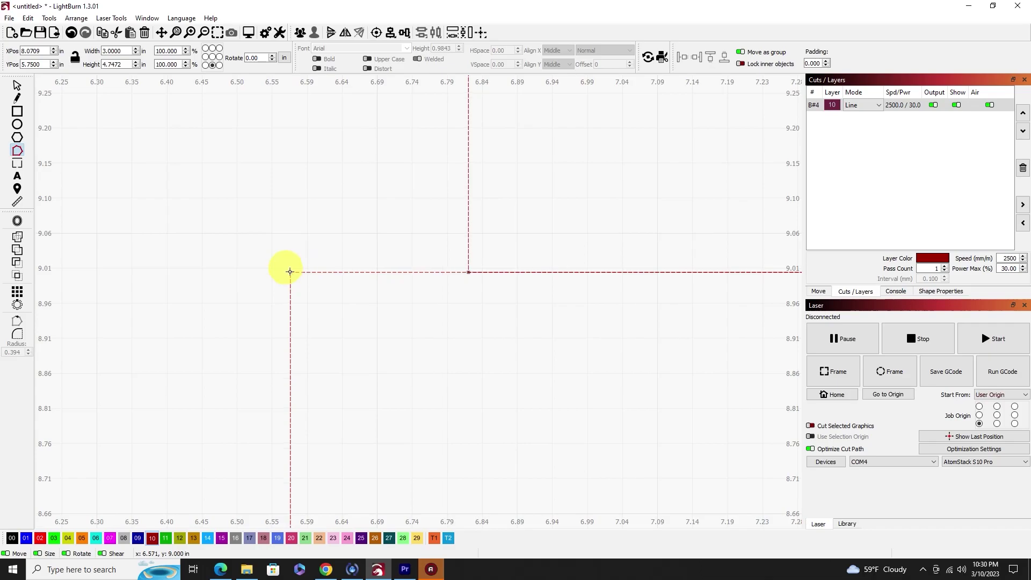
drag(290, 275, 467, 273)
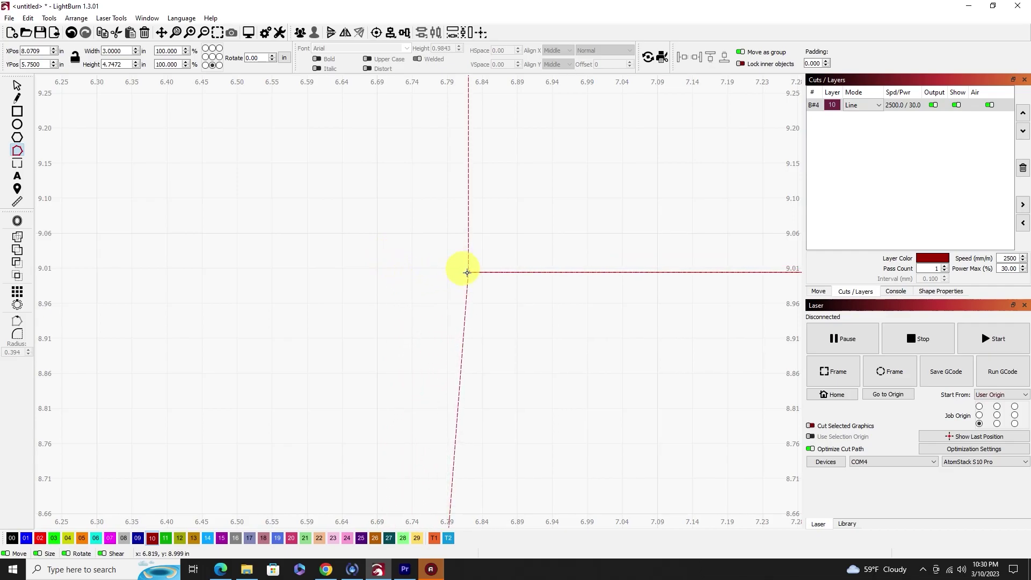
scroll(467, 282, up, 4)
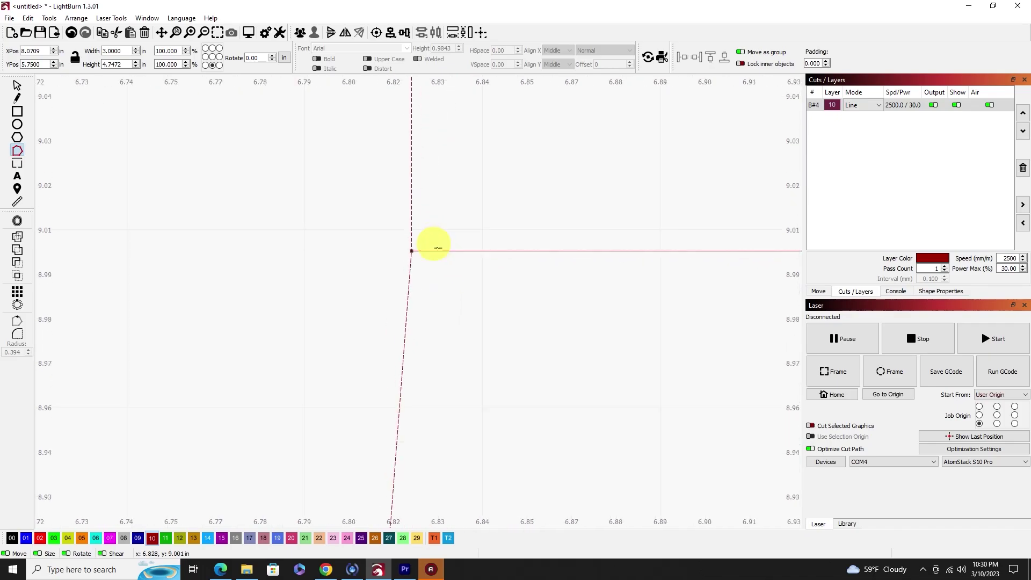
- Try to move the larger shape's top-right node onto the smaller shape's bottom-right corner, pull the smaller shape's corner node outward, and undo both moves
scroll(450, 273, down, 3)
scroll(499, 301, down, 8)
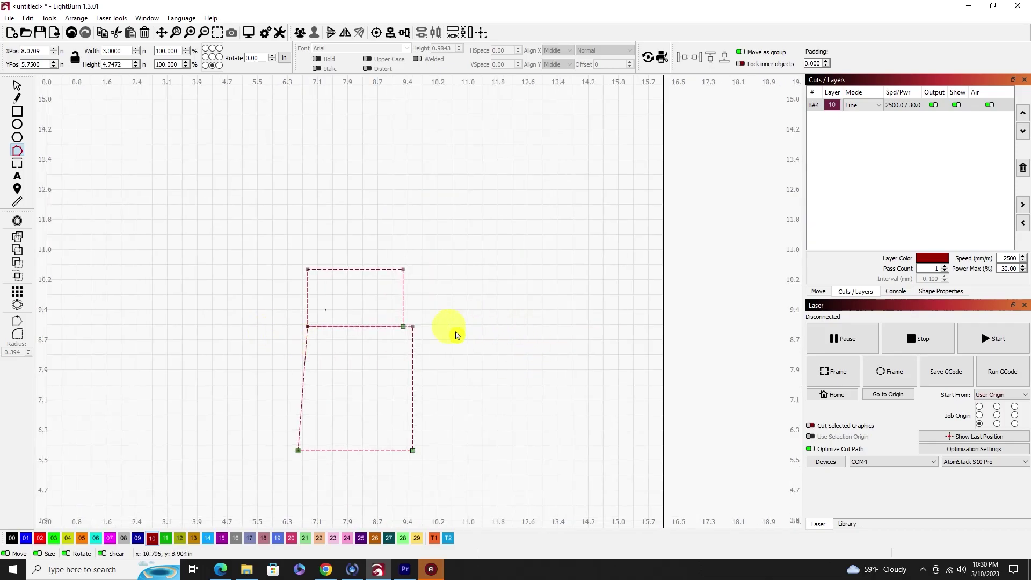
scroll(462, 329, up, 10)
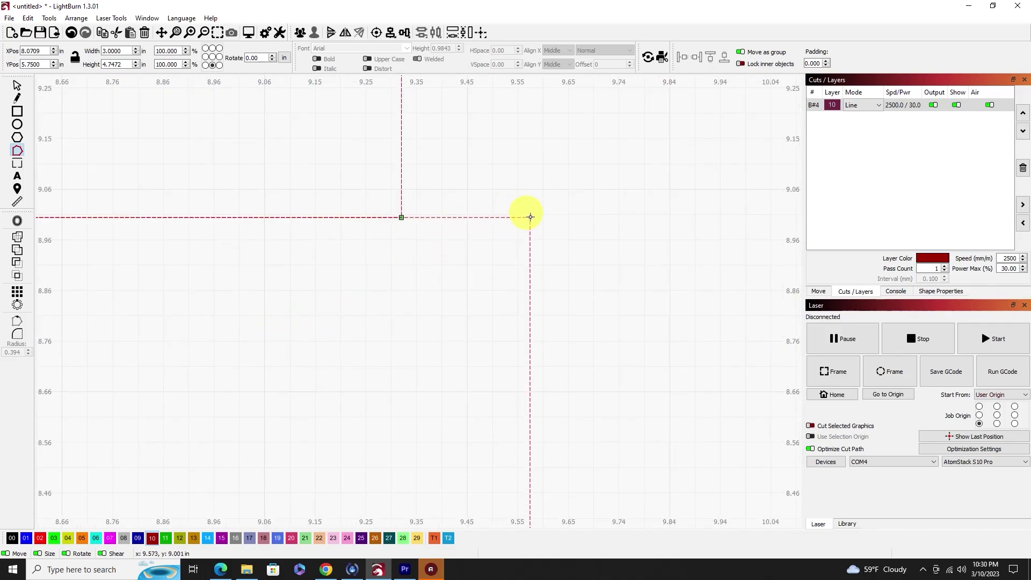
drag(530, 218, 404, 216)
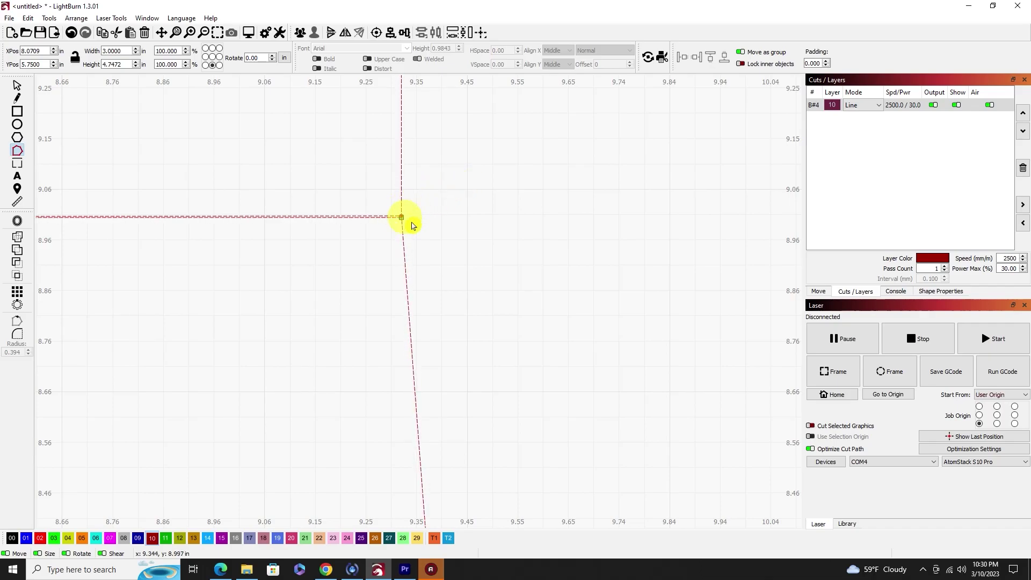
mouse_move(401, 217)
mouse_down()
mouse_move(451, 219)
mouse_move(419, 210)
mouse_up()
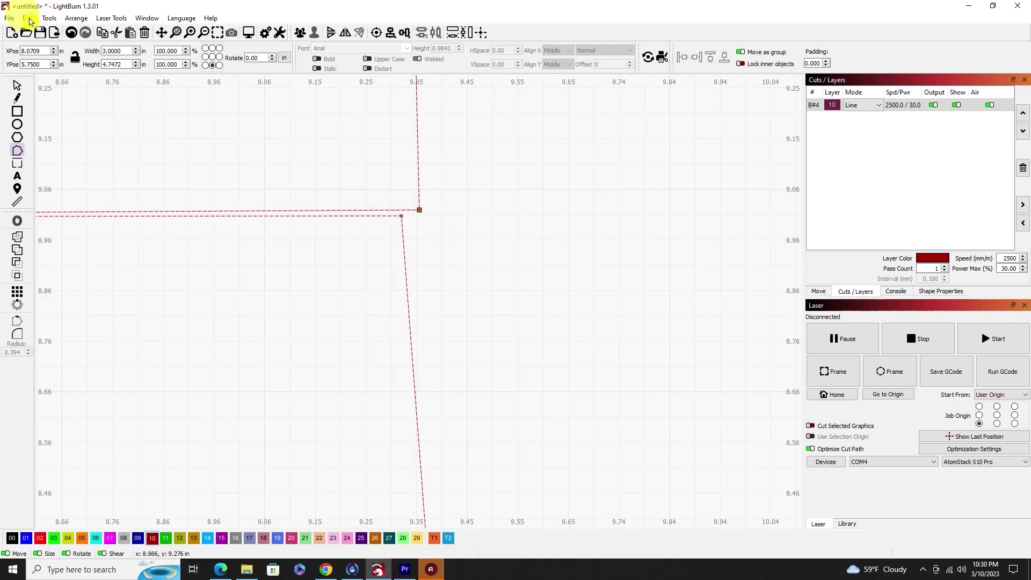
click(71, 32)
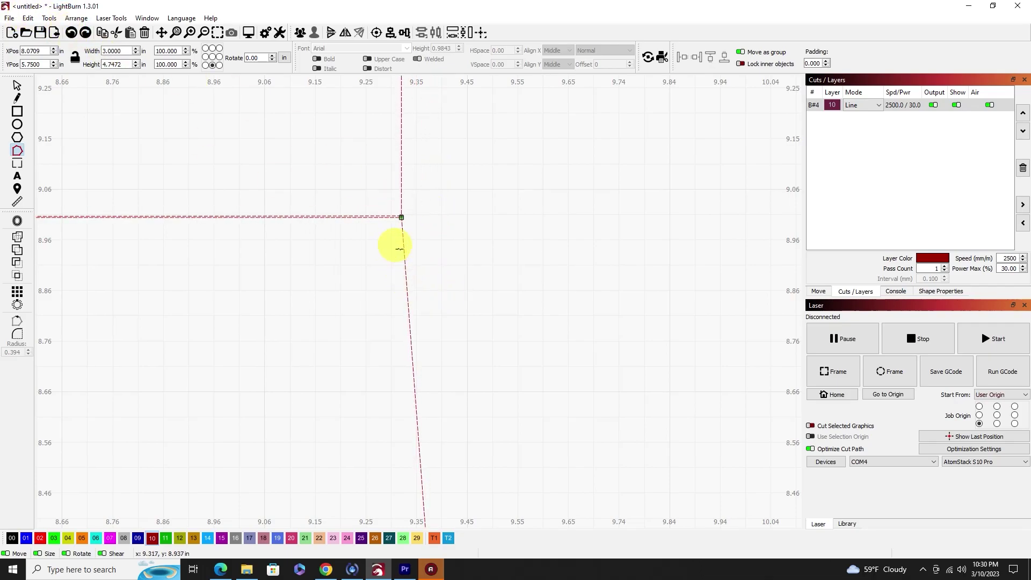
click(73, 34)
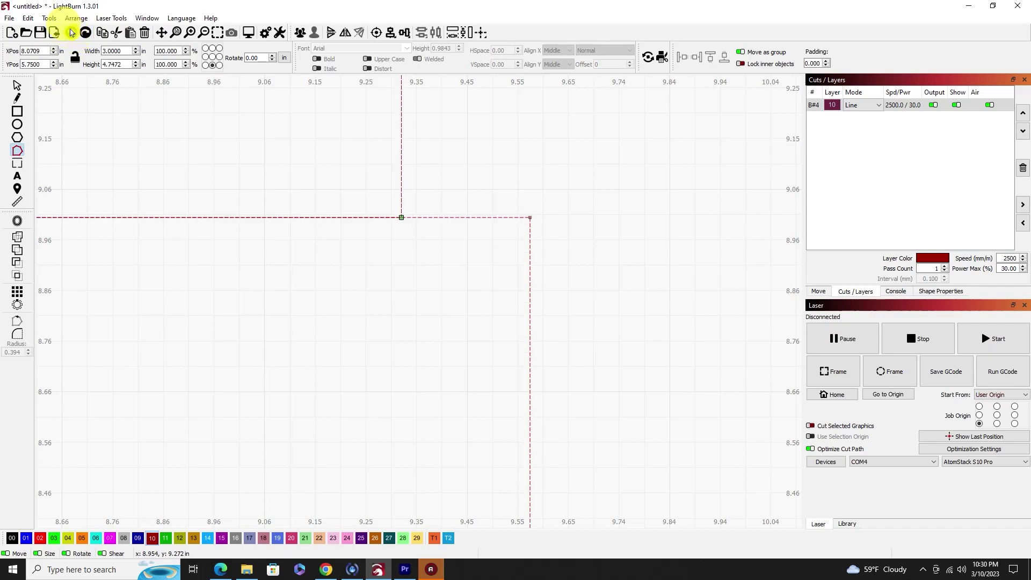
- Move the larger shape's top-right node exactly onto the smaller shape's bottom-right corner and examine the resulting outline
drag(531, 217, 430, 231)
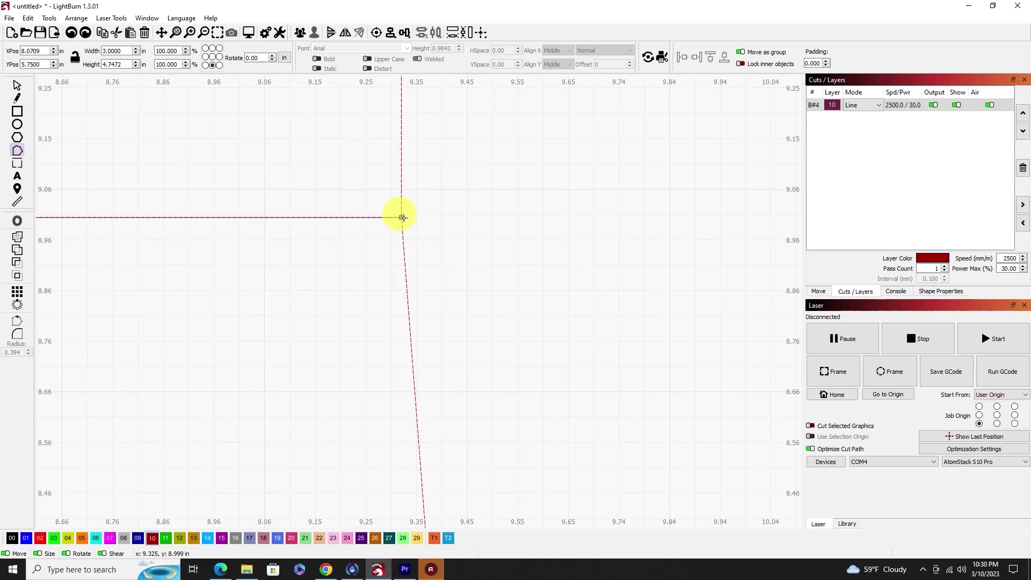
scroll(408, 223, up, 2)
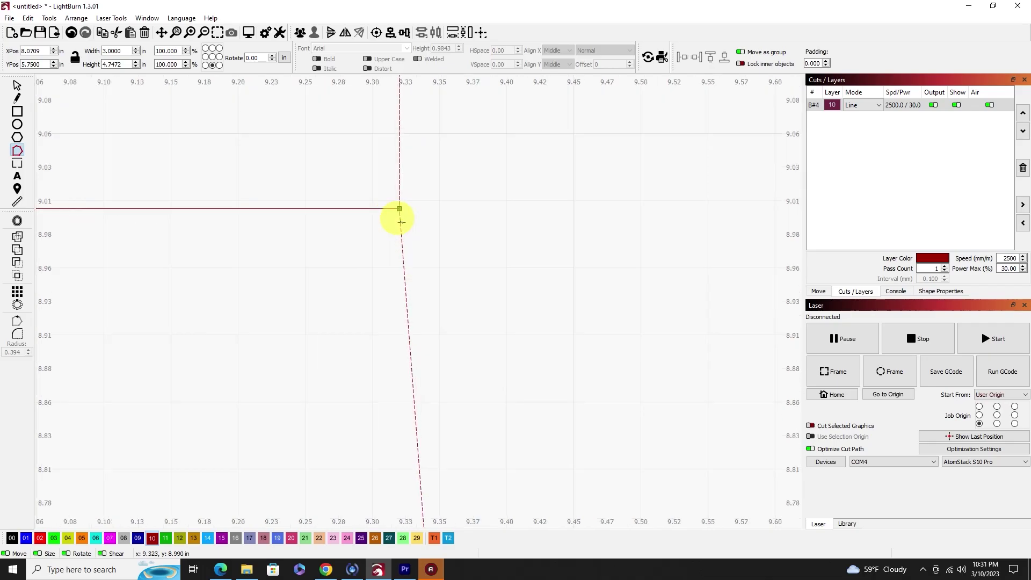
scroll(402, 224, down, 10)
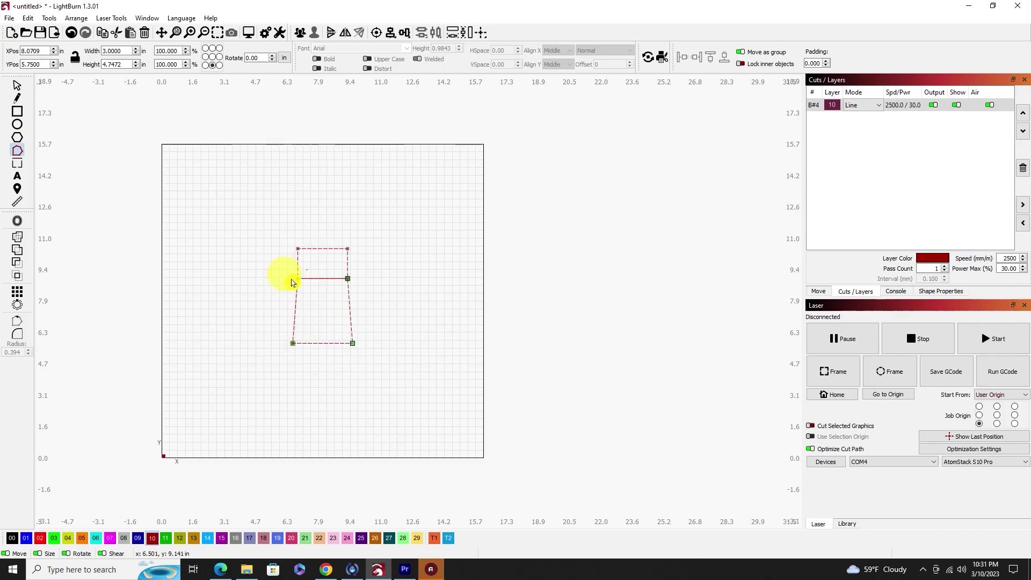
scroll(318, 207, up, 3)
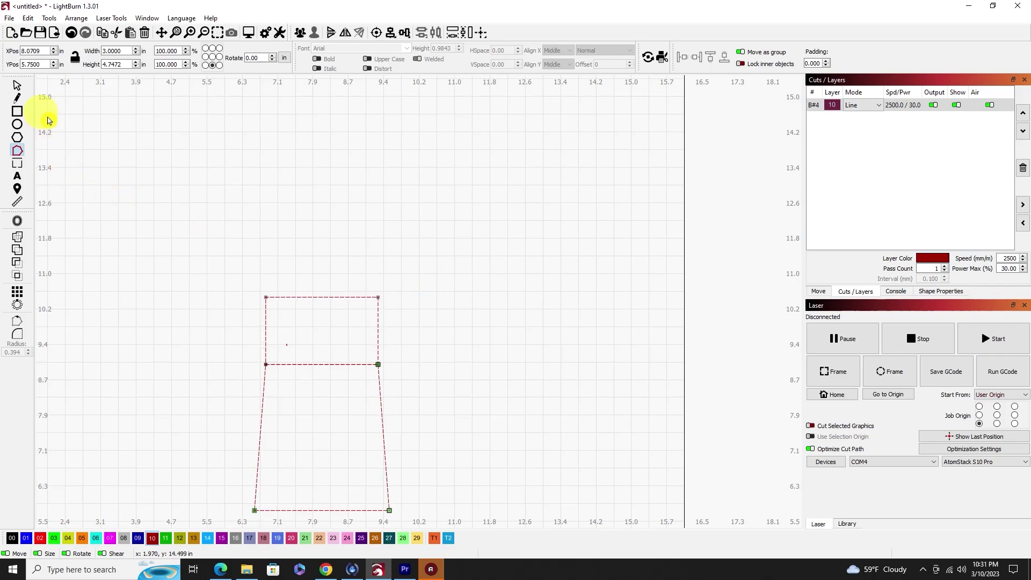
- Delete the smaller upper rectangle and frame the remaining tapered shape in view
click(15, 84)
click(394, 320)
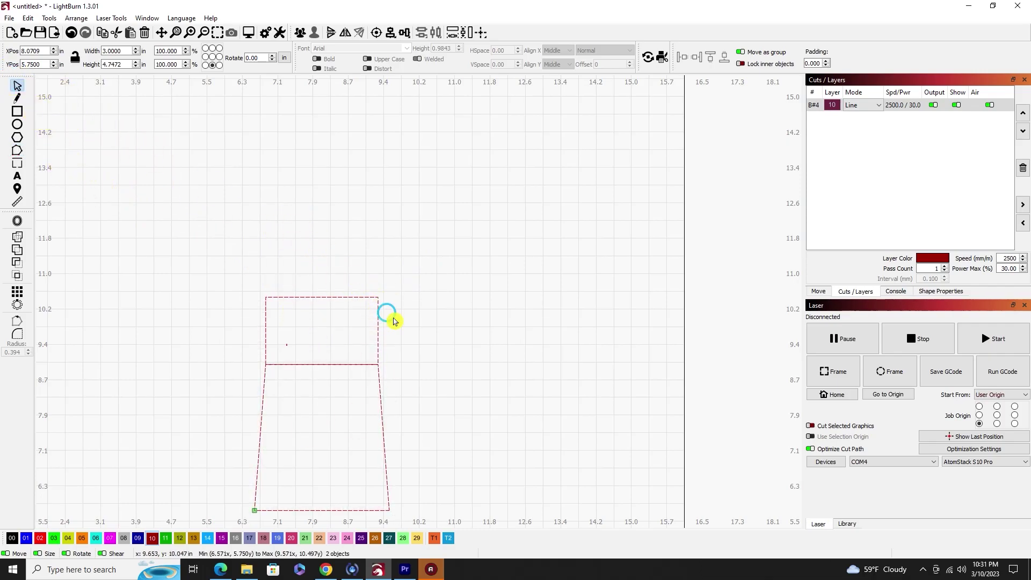
drag(384, 321, 313, 255)
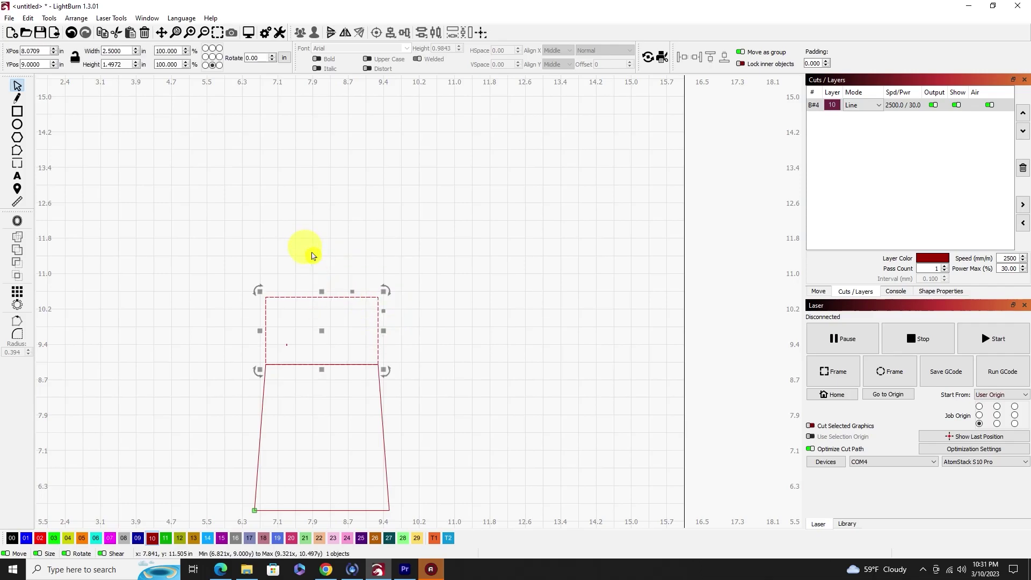
key(Delete)
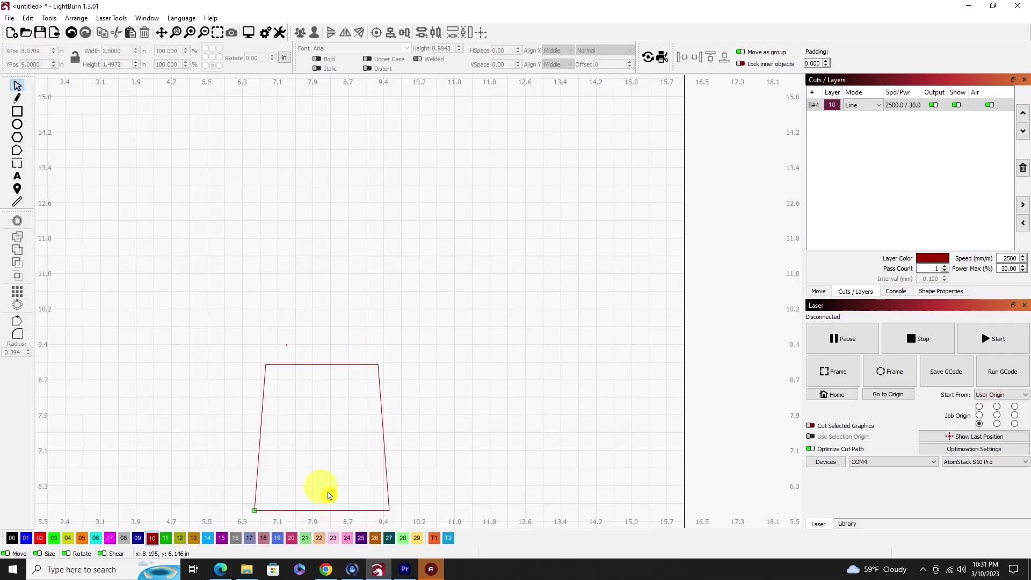
scroll(316, 479, down, 2)
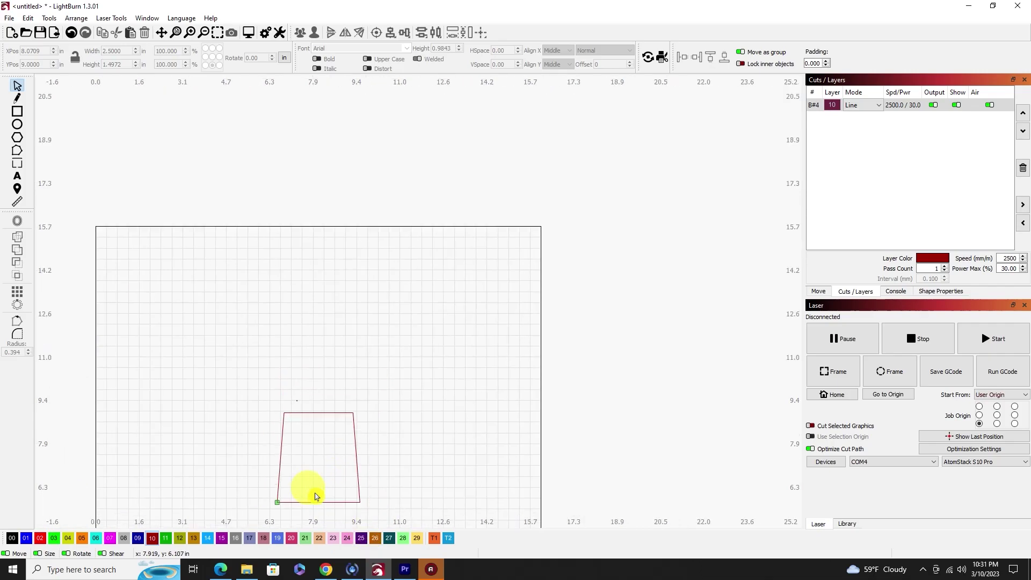
click(354, 451)
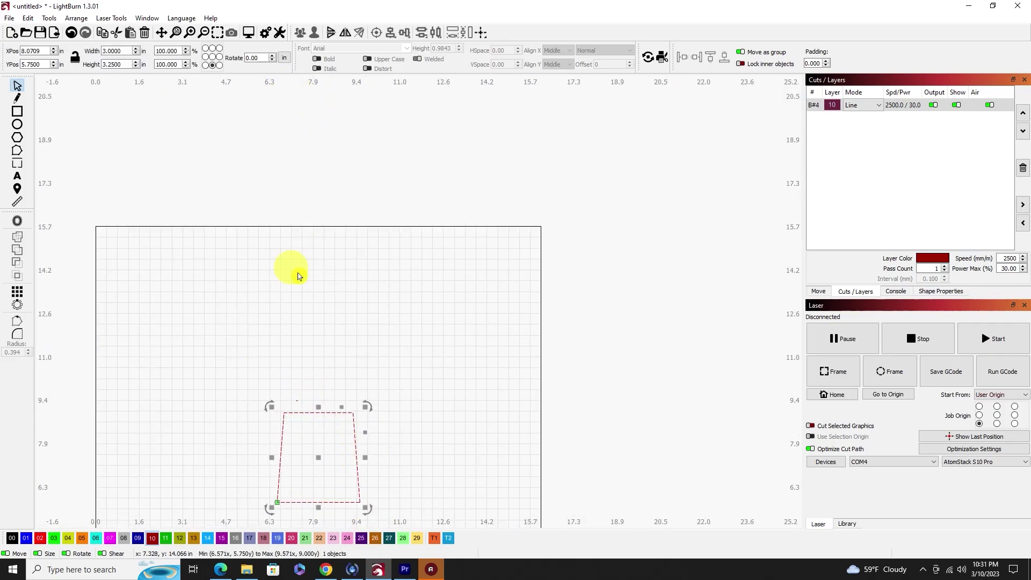
click(217, 33)
scroll(460, 319, down, 2)
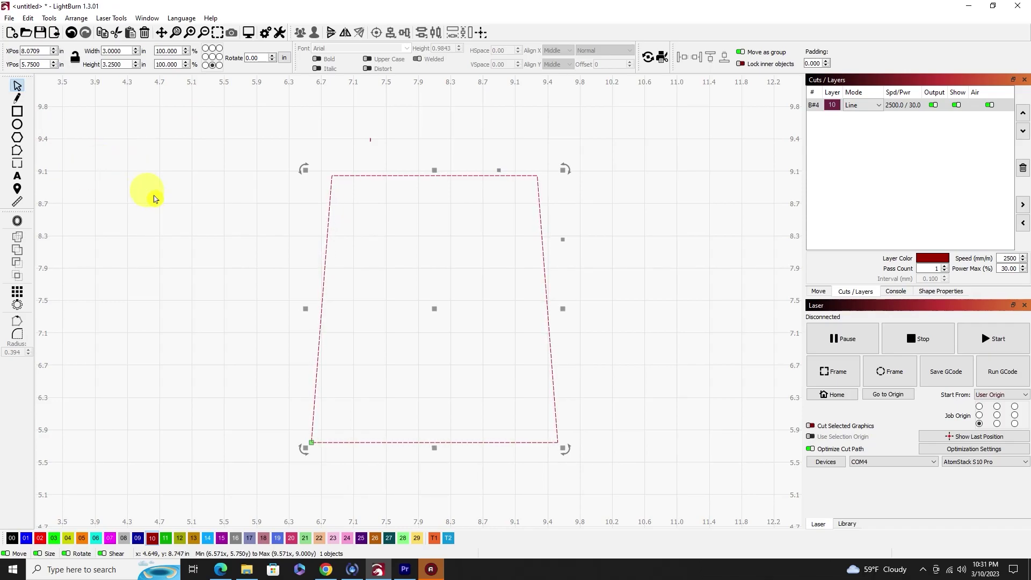
click(182, 198)
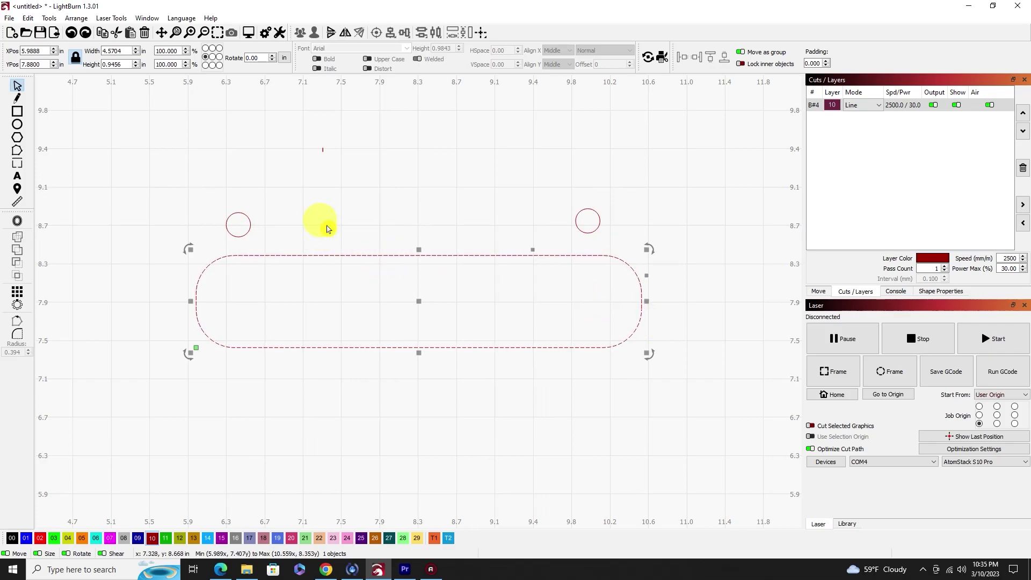
- Try moving the rounded rectangle alone to the page's left edge, set its reference point to the centre, and undo the move
click(340, 202)
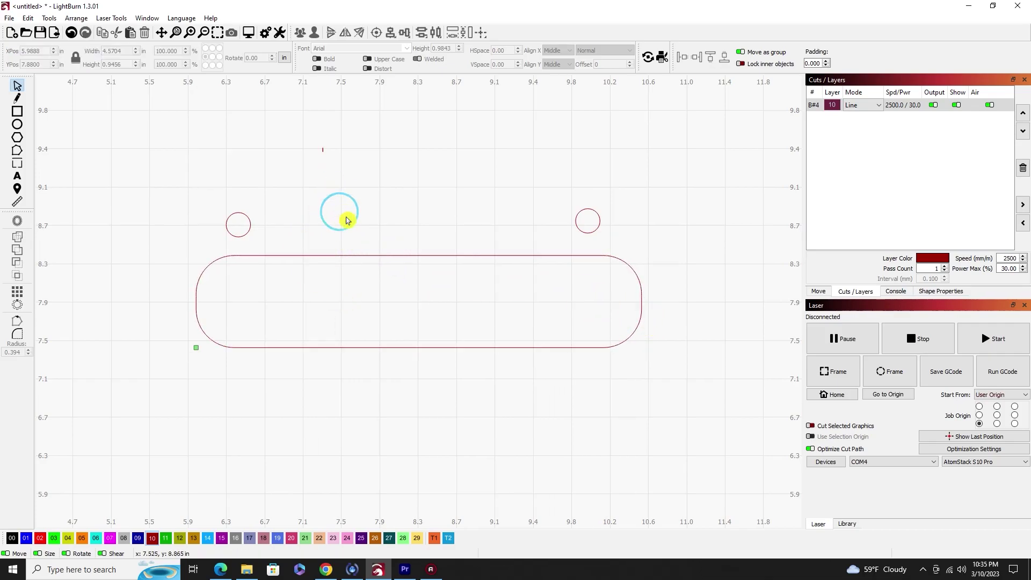
drag(361, 285, 339, 242)
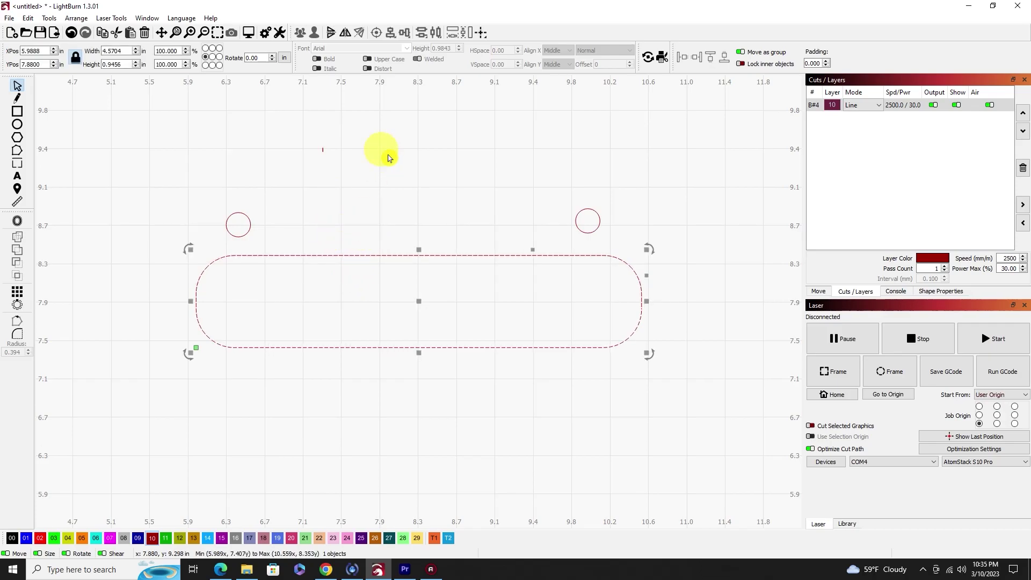
click(483, 36)
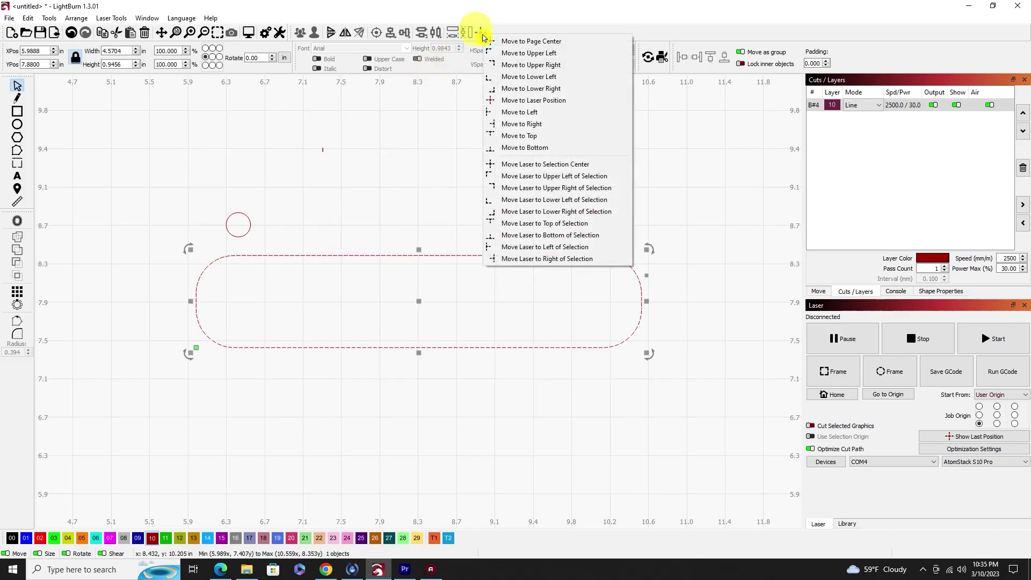
click(515, 112)
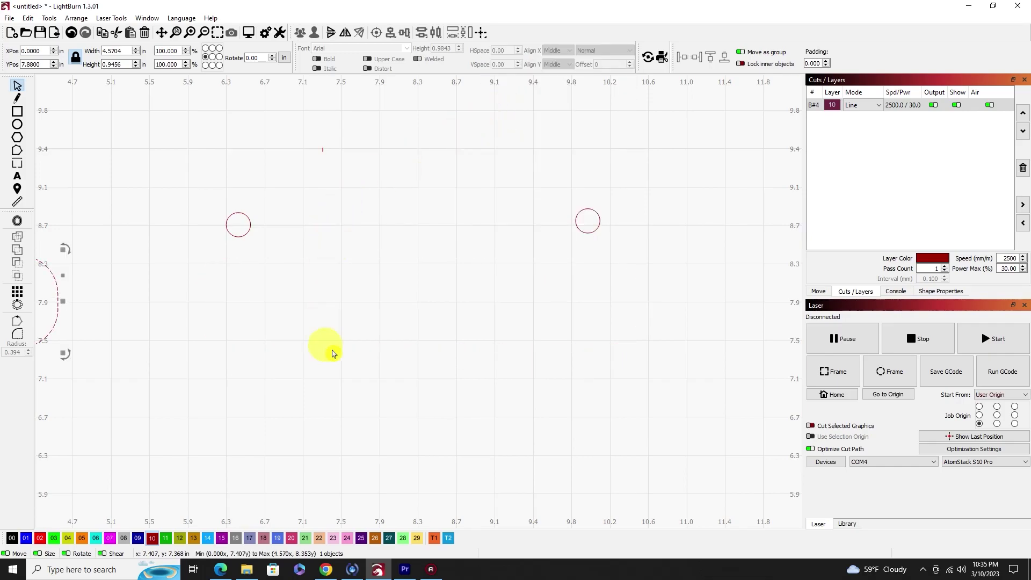
click(212, 57)
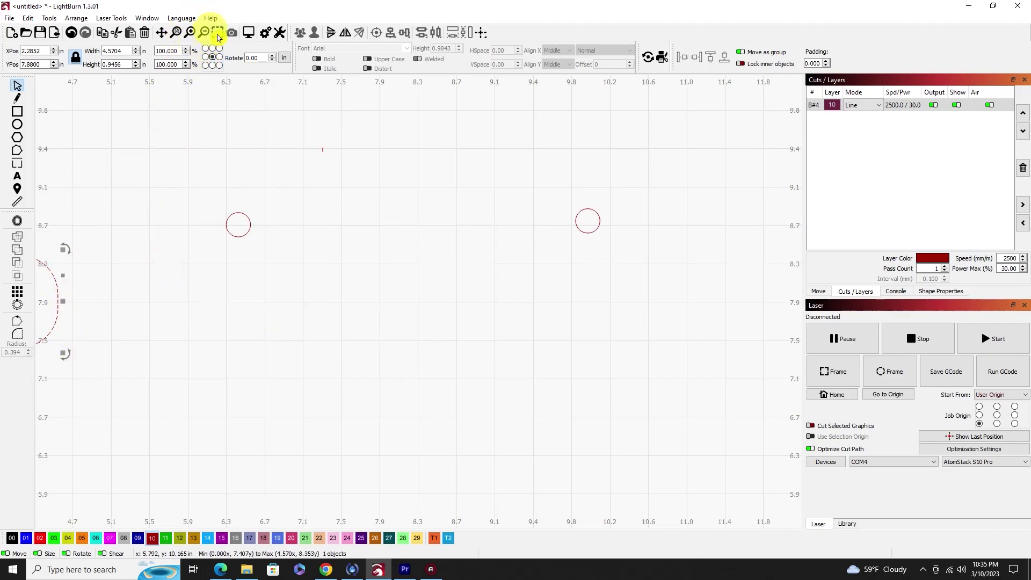
click(217, 33)
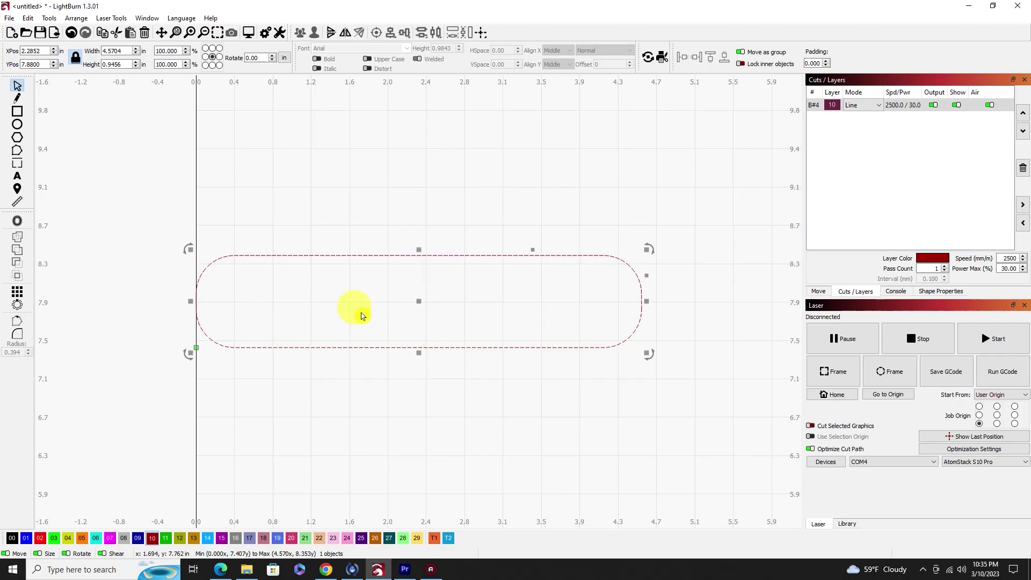
click(71, 32)
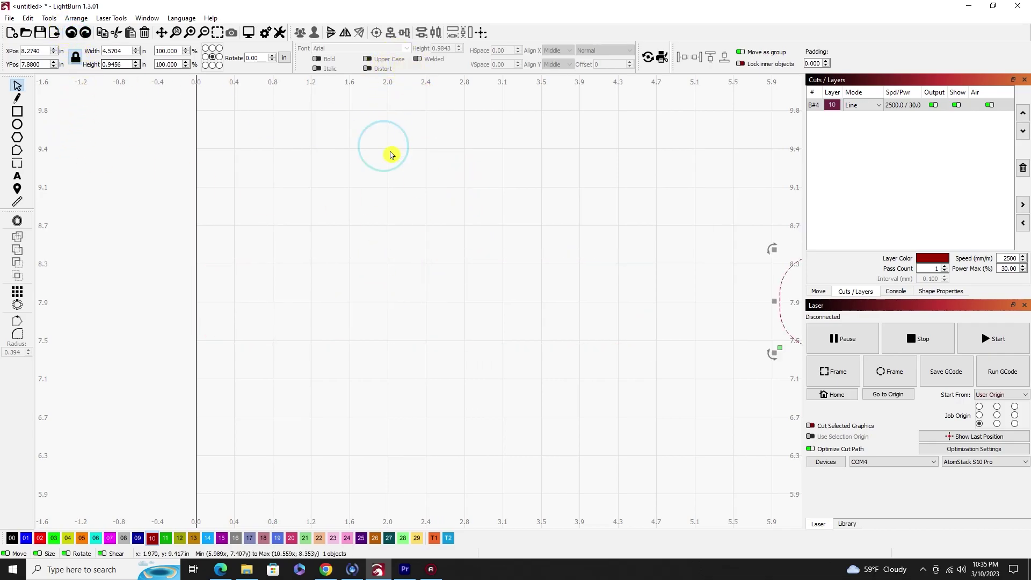
- Select the left circle together with the rounded rectangle and move both to the page's left edge
scroll(433, 269, down, 2)
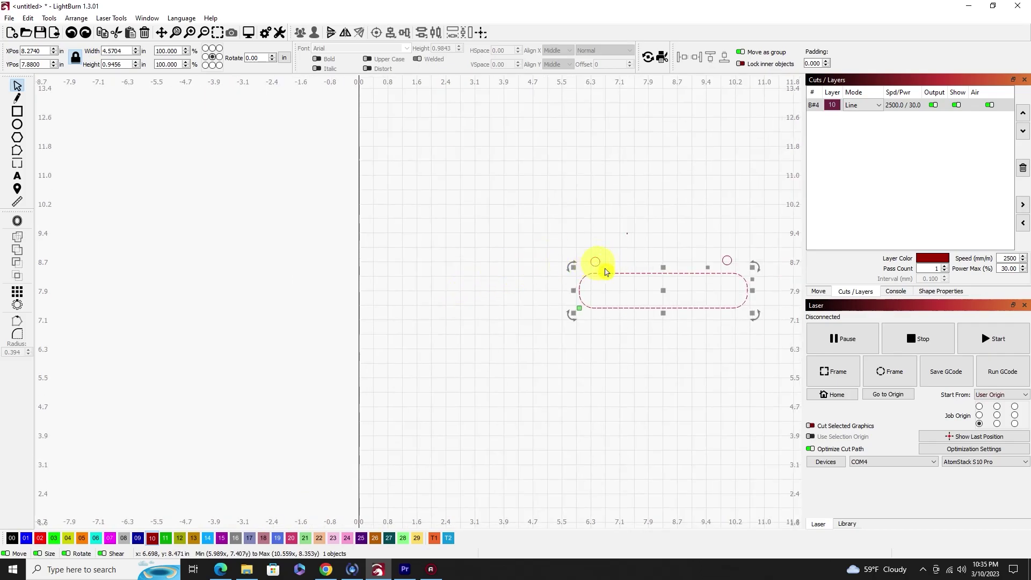
shift+click(595, 261)
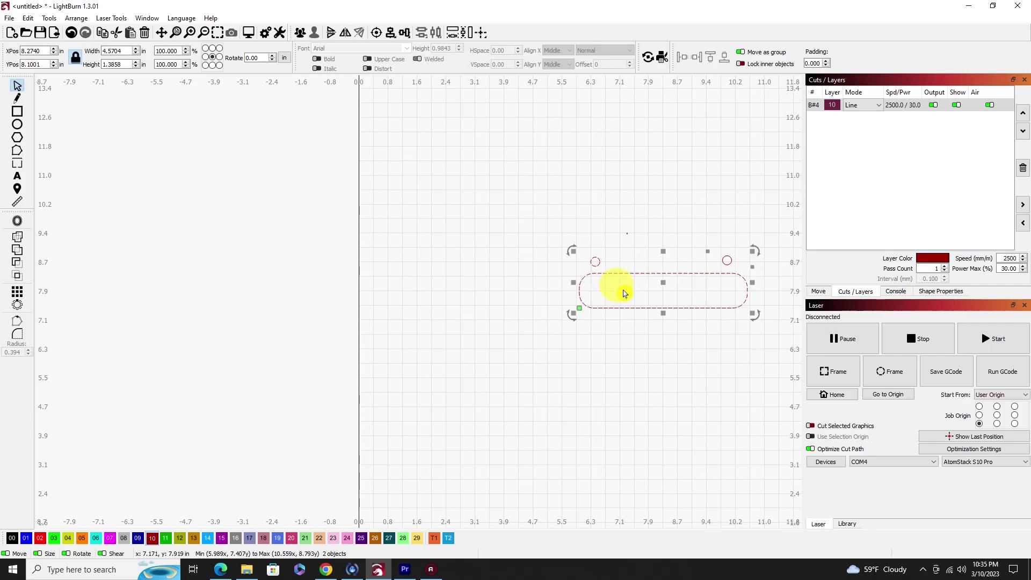
click(483, 33)
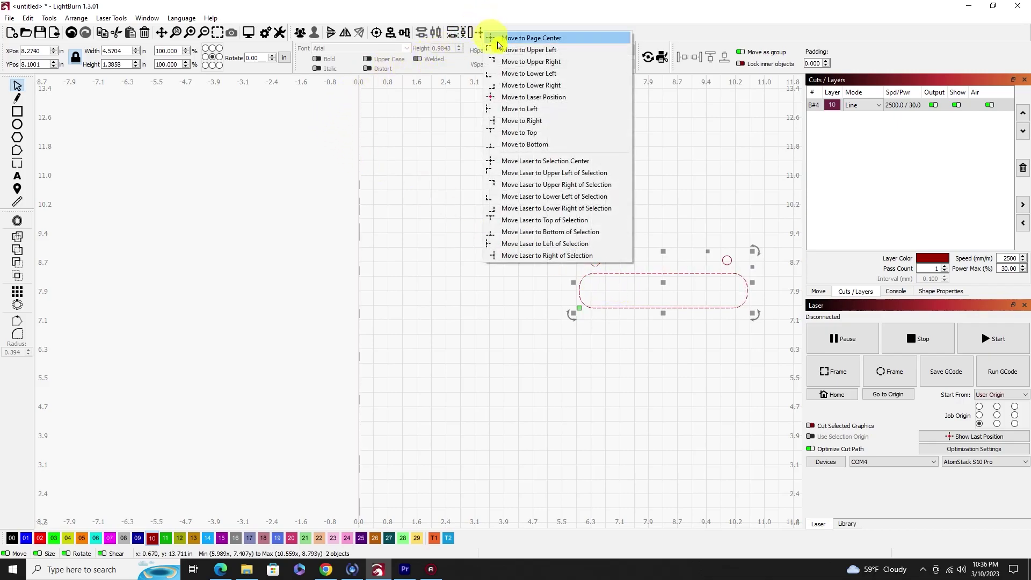
click(511, 109)
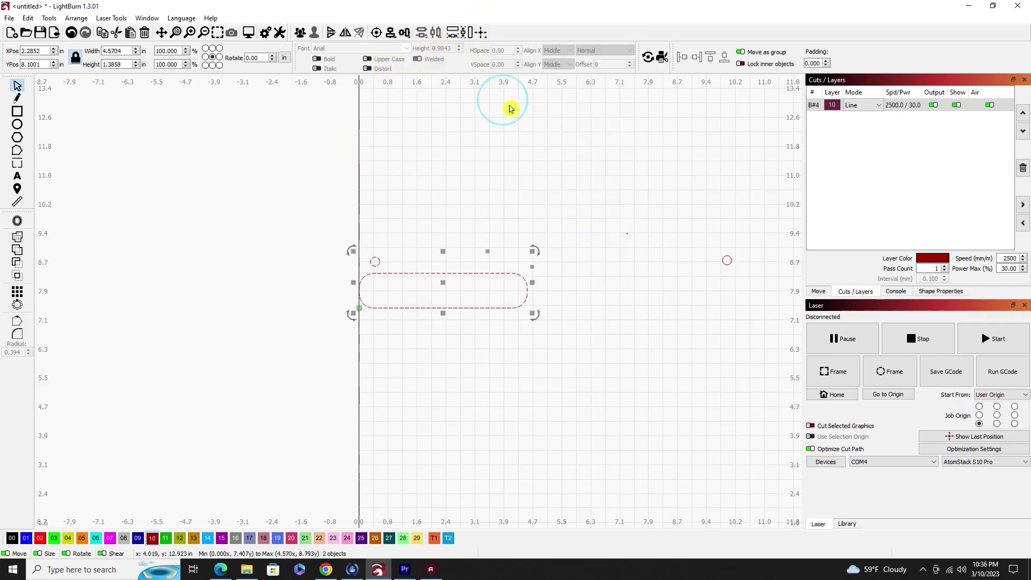
click(216, 34)
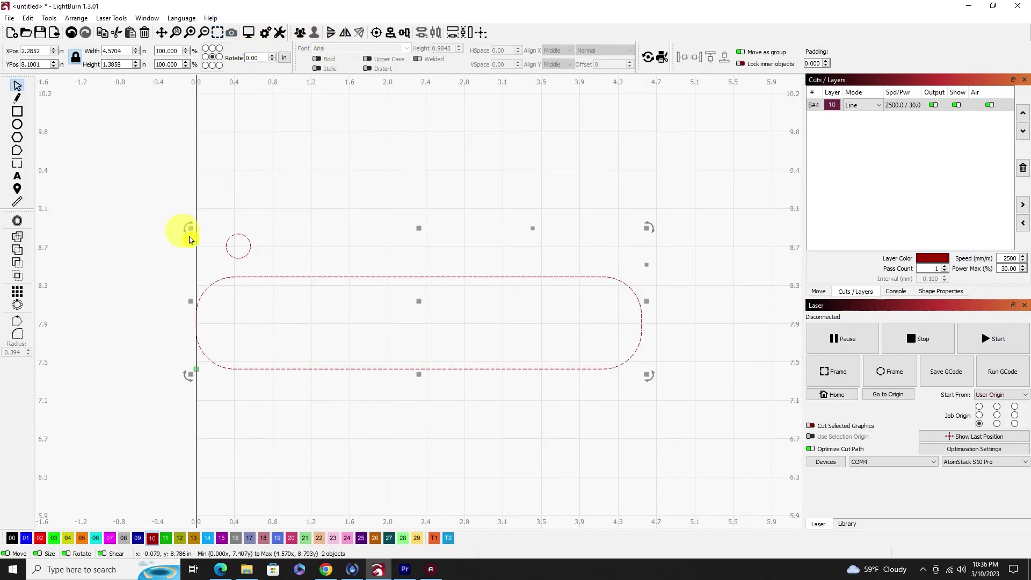
scroll(189, 236, up, 2)
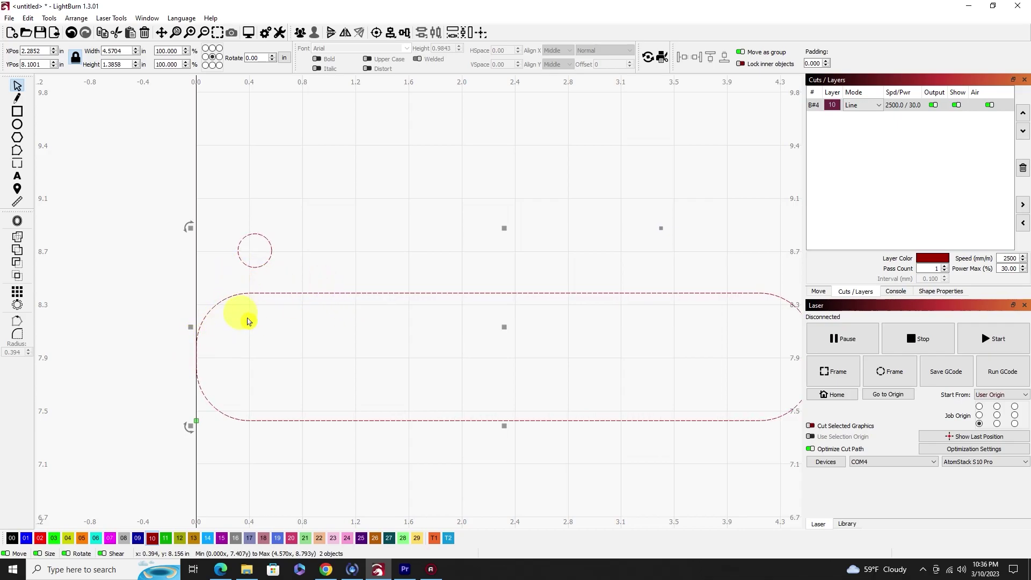
- Set the selected pair's reference point to its middle left and its X position to 0 in
click(206, 57)
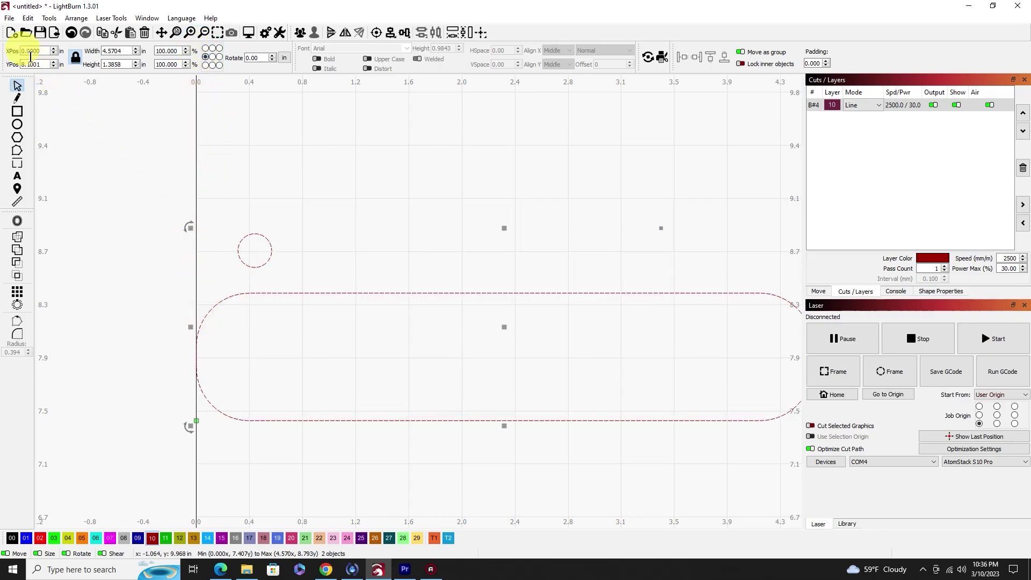
click(44, 51)
key(Return)
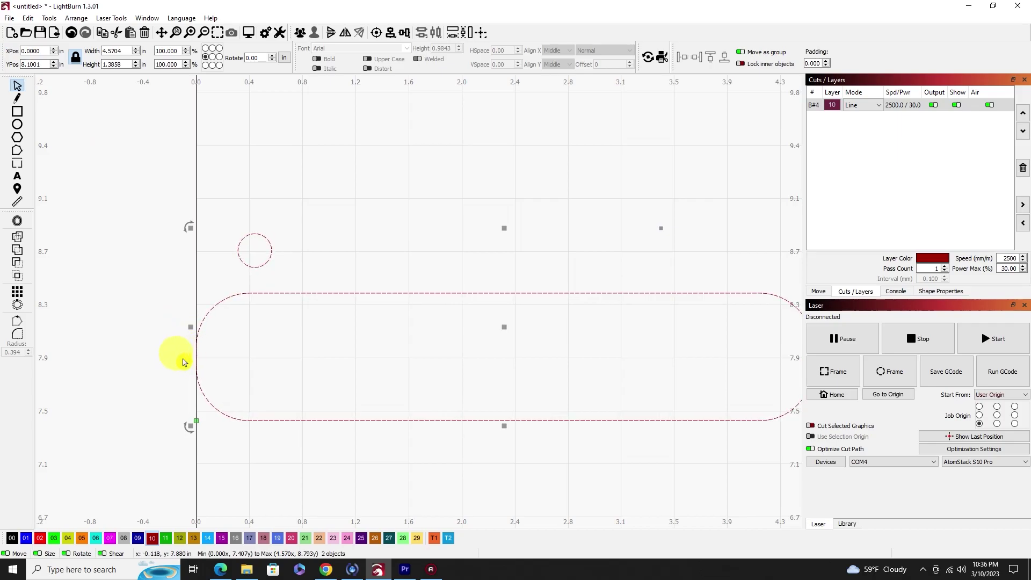
- Select the rounded rectangle on its own and move it to the page centre
click(270, 255)
double_click(123, 50)
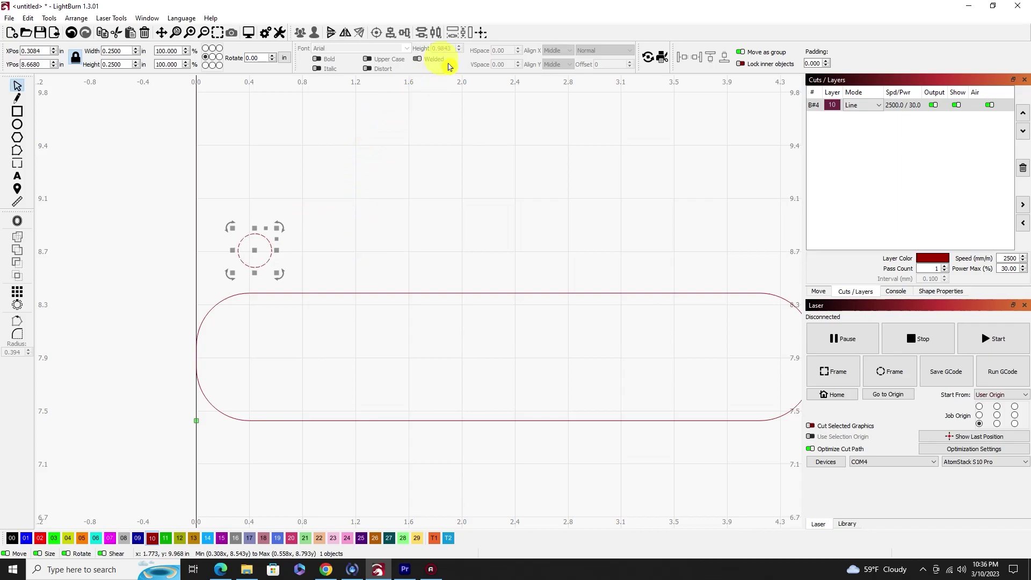
click(478, 35)
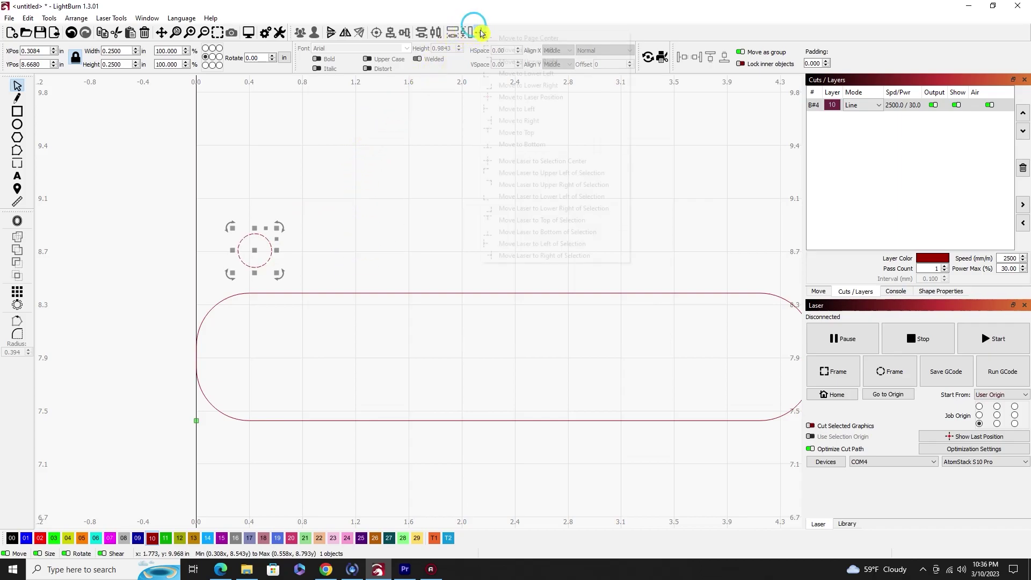
click(379, 212)
click(325, 294)
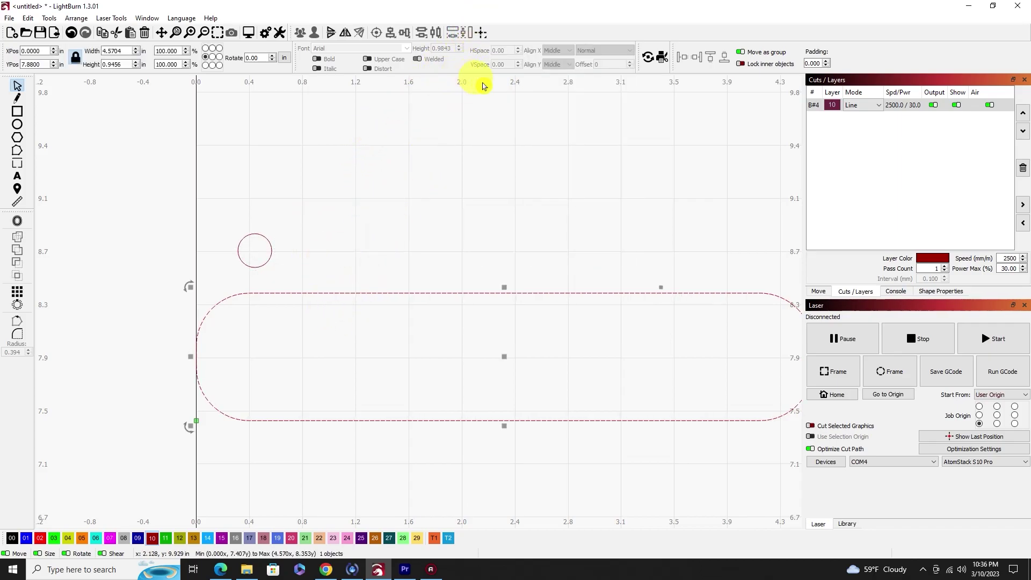
click(480, 32)
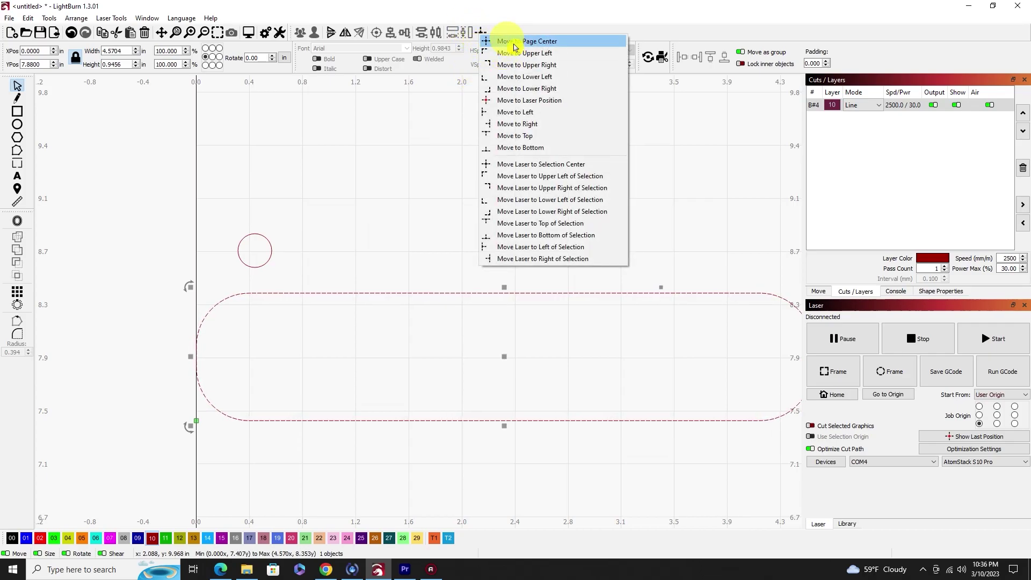
click(513, 47)
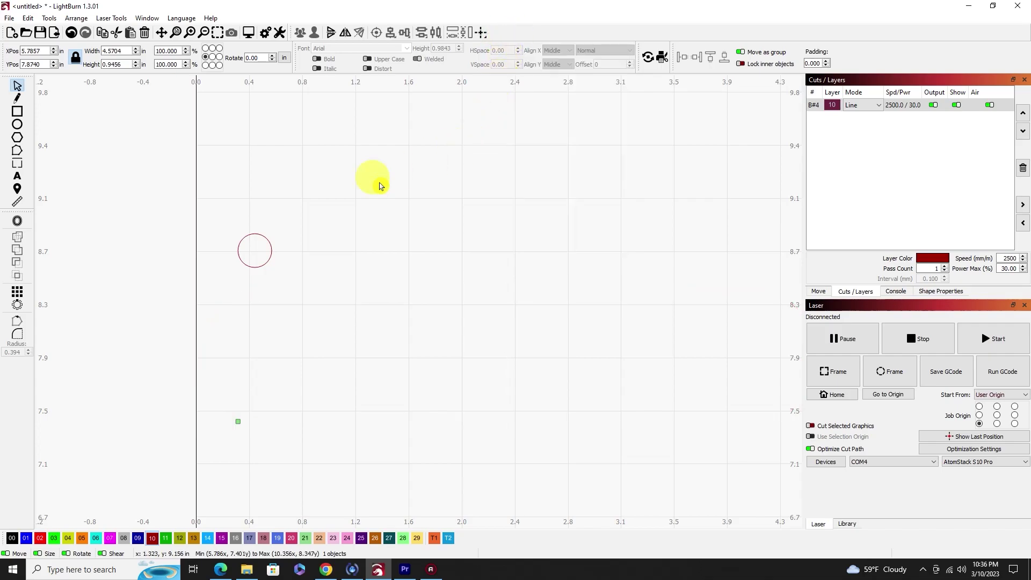
- Move the small left circle to the page centre and frame it together with the rounded rectangle
click(271, 263)
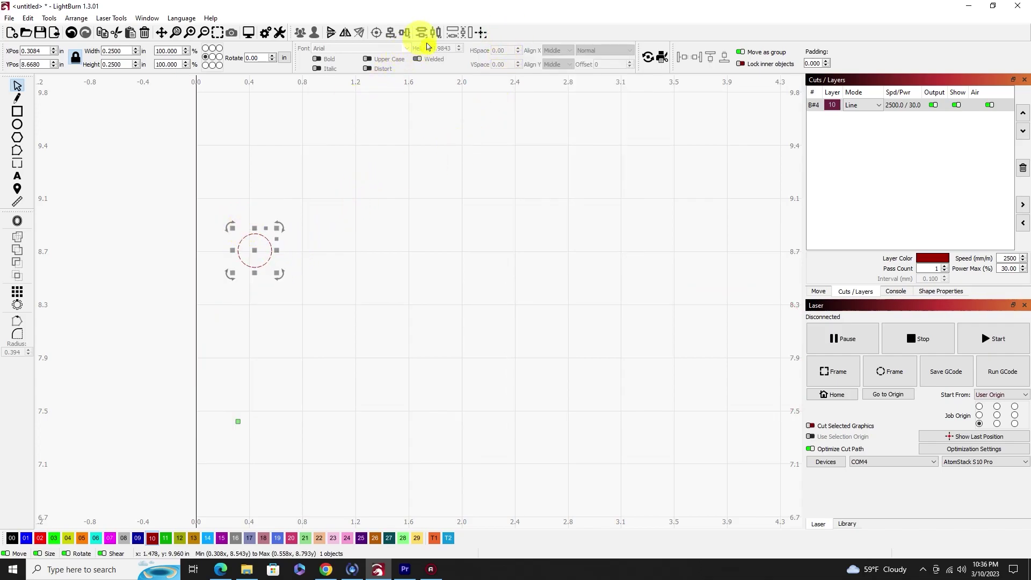
click(477, 33)
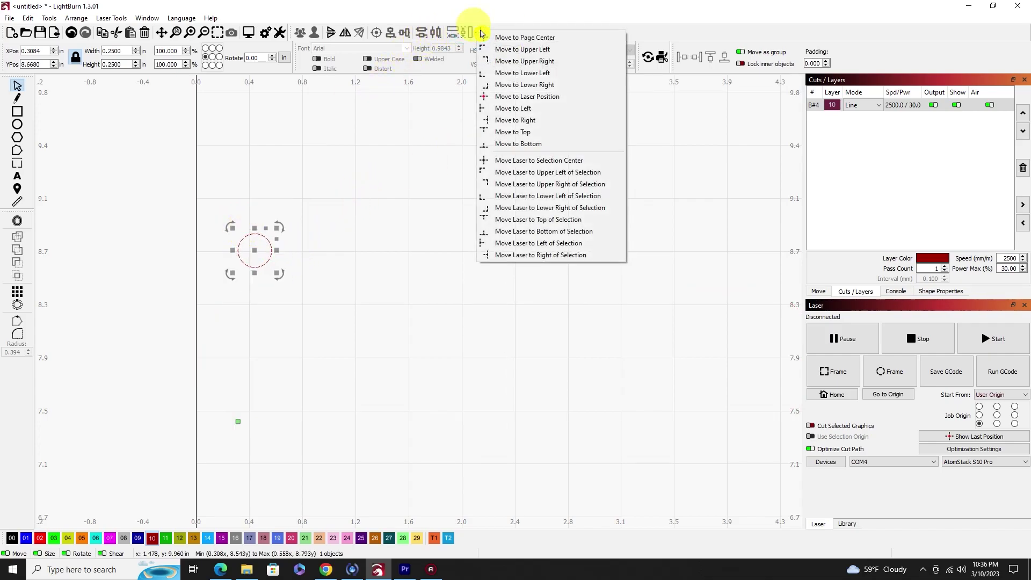
click(506, 46)
scroll(524, 233, down, 3)
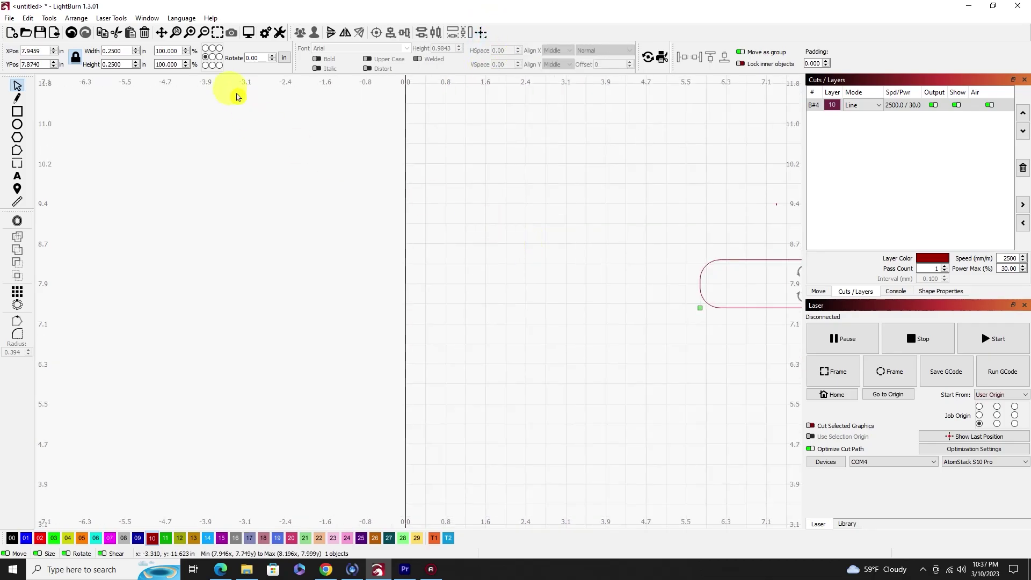
click(217, 34)
scroll(351, 218, down, 5)
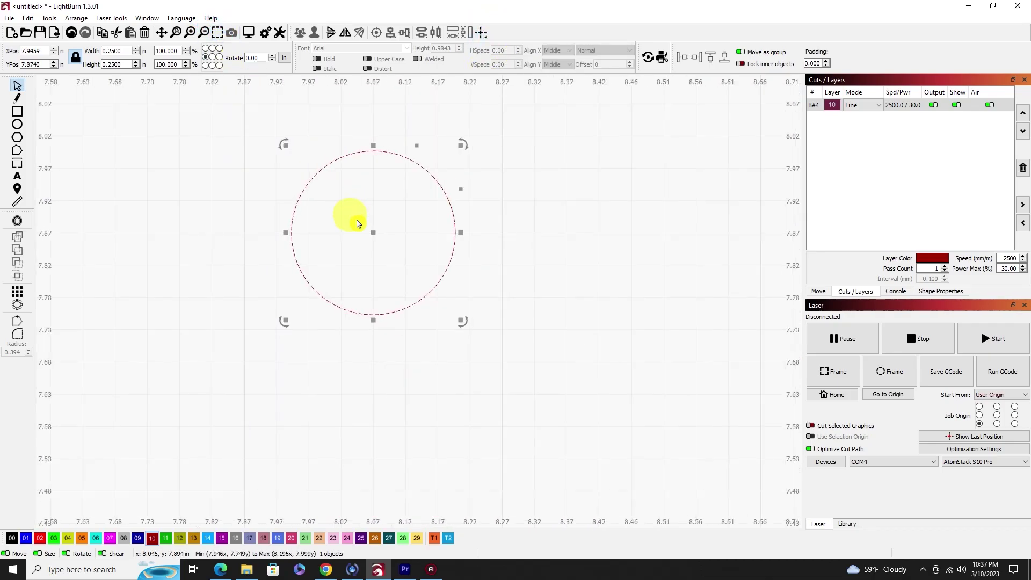
scroll(358, 224, down, 2)
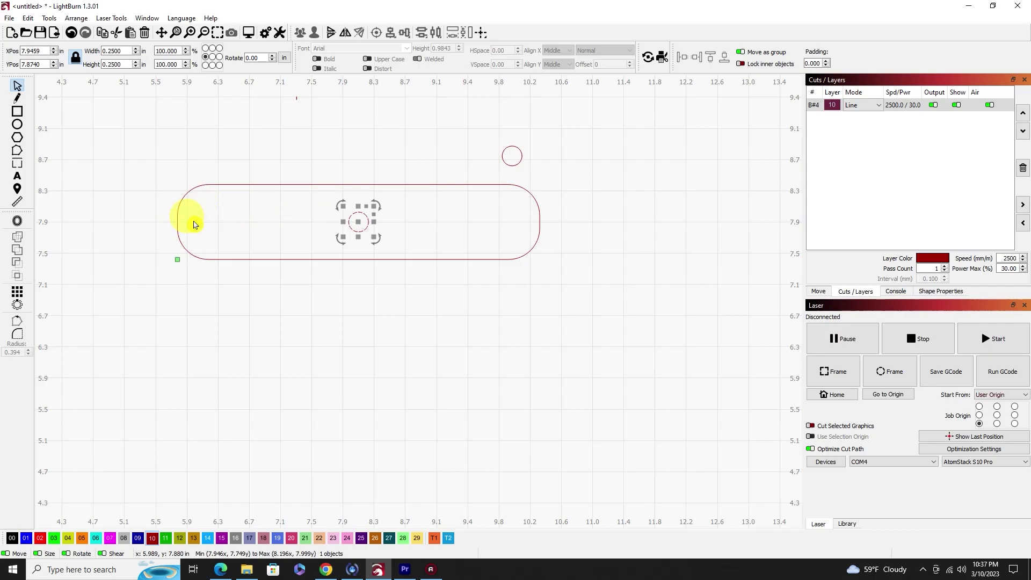
- Select the rounded rectangle with its centred circle and move both to the page's left edge
click(418, 292)
drag(311, 199, 339, 211)
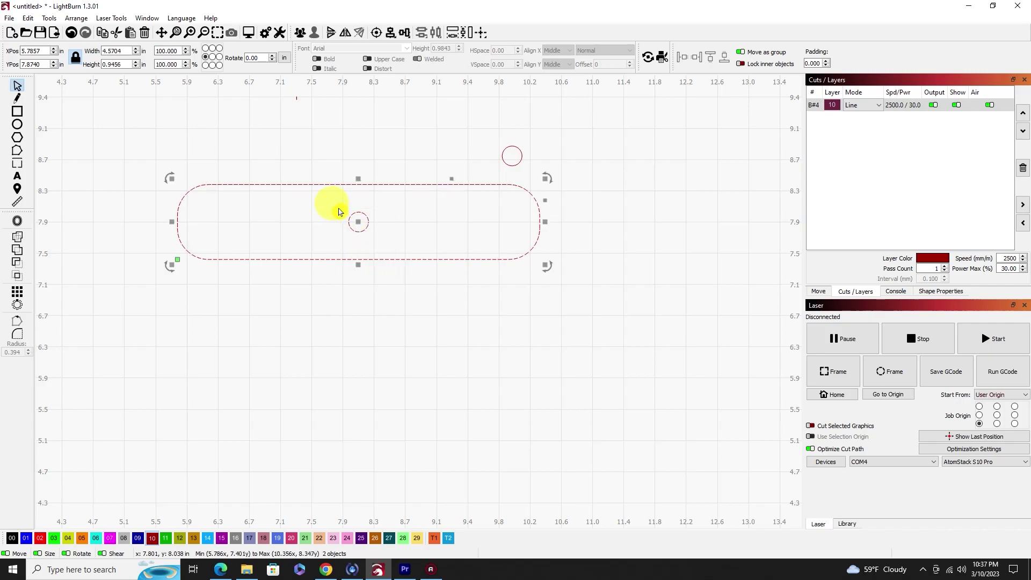
click(482, 33)
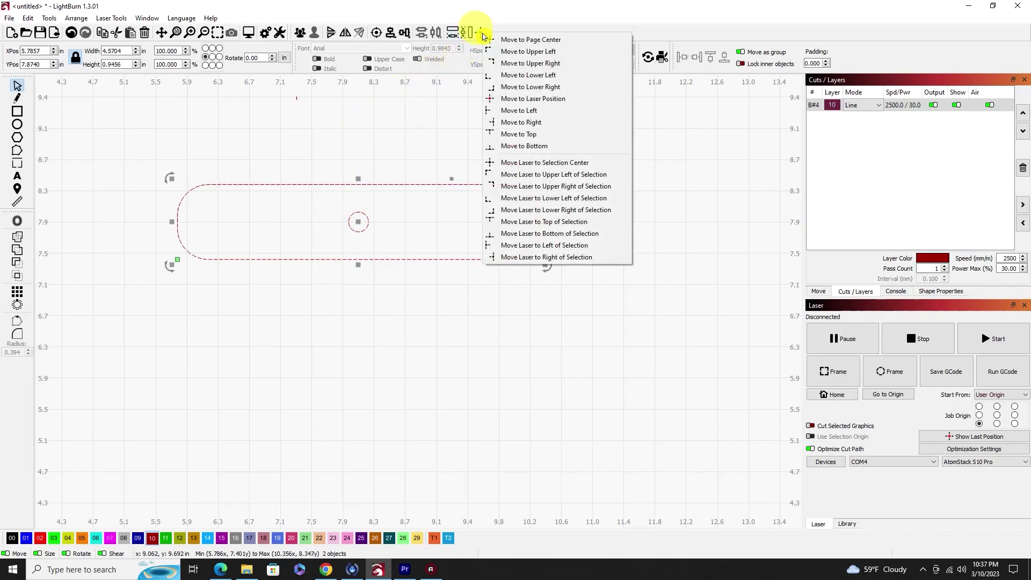
click(516, 111)
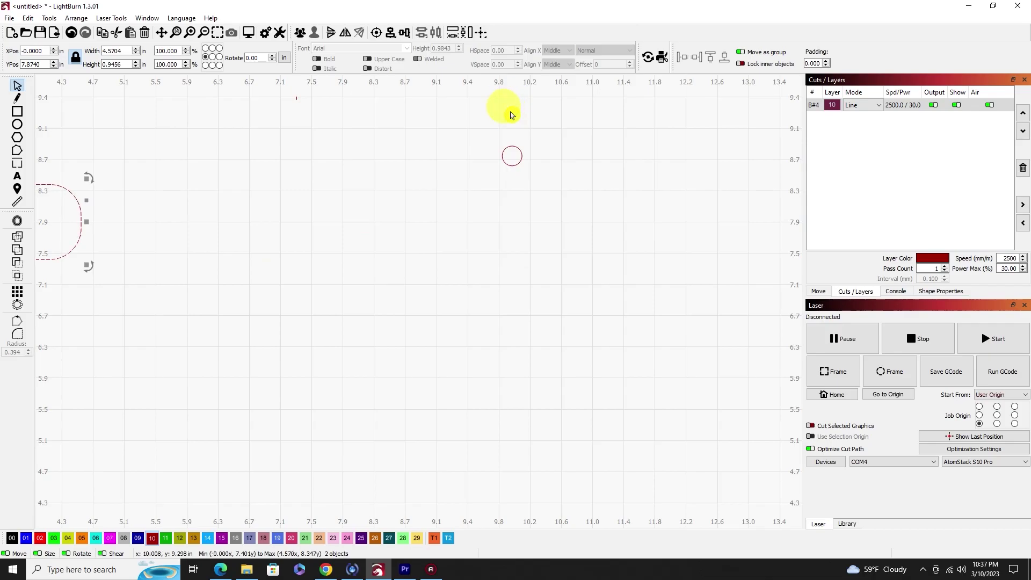
click(218, 33)
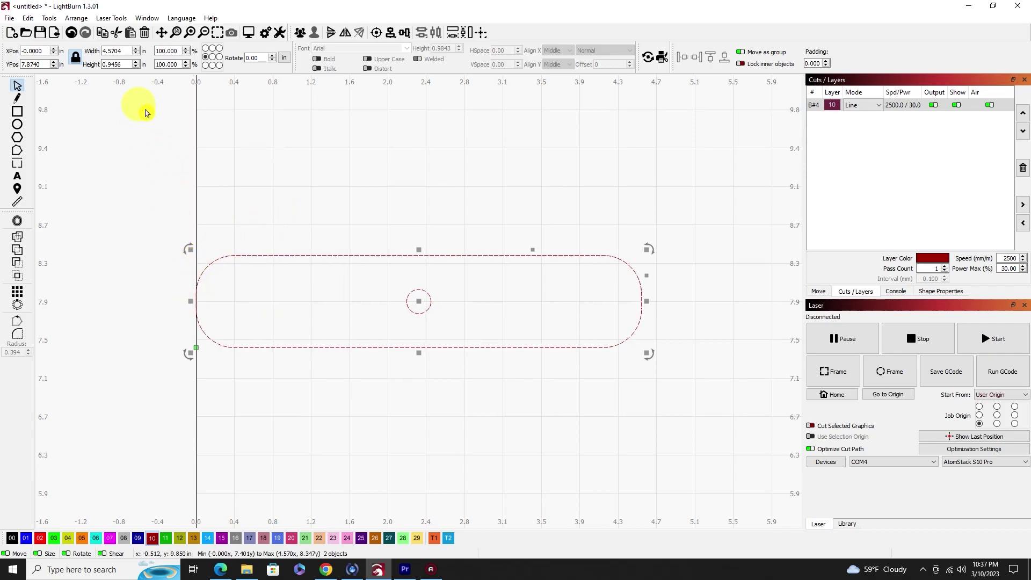
click(333, 206)
click(330, 251)
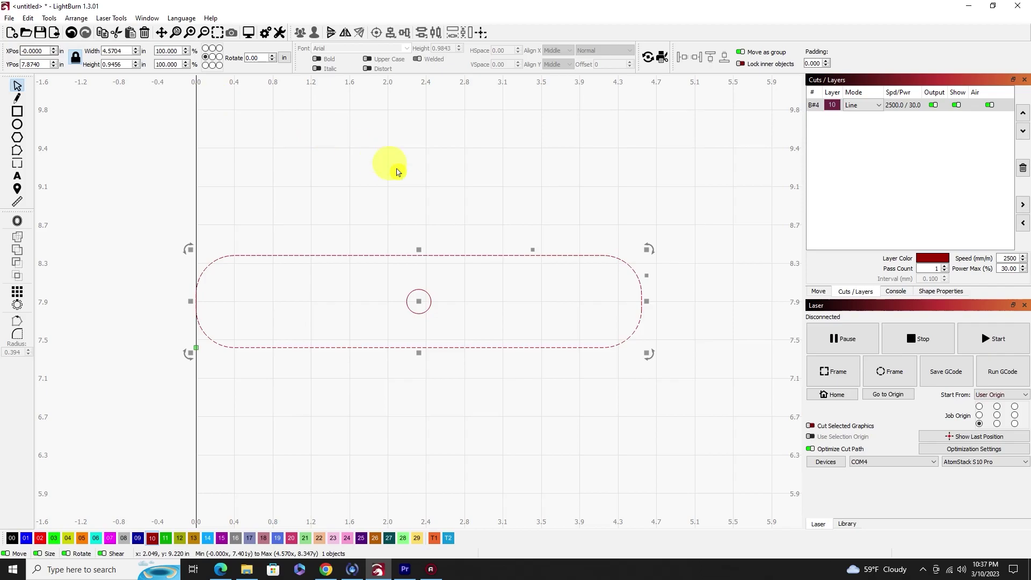
click(27, 18)
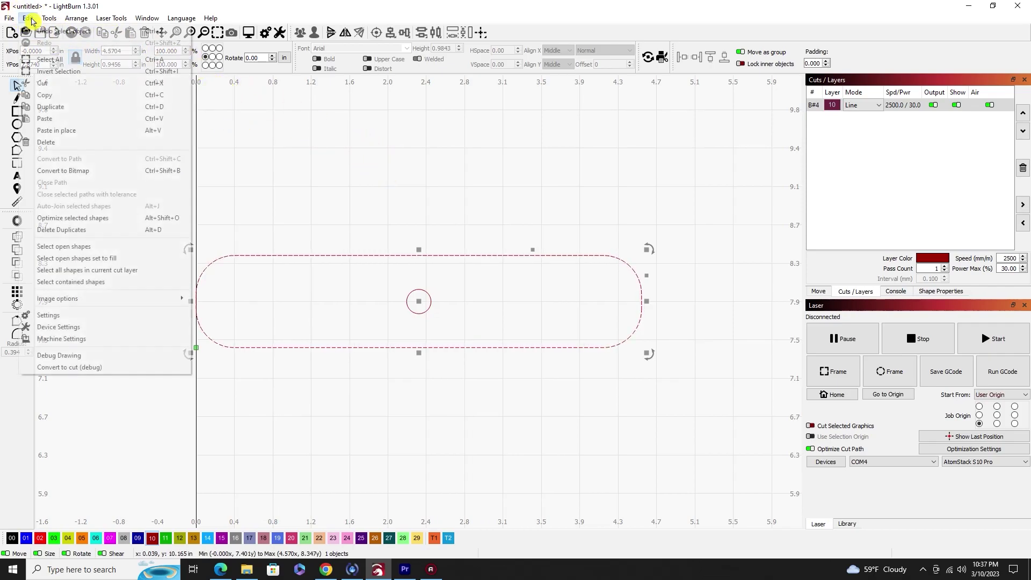
click(33, 24)
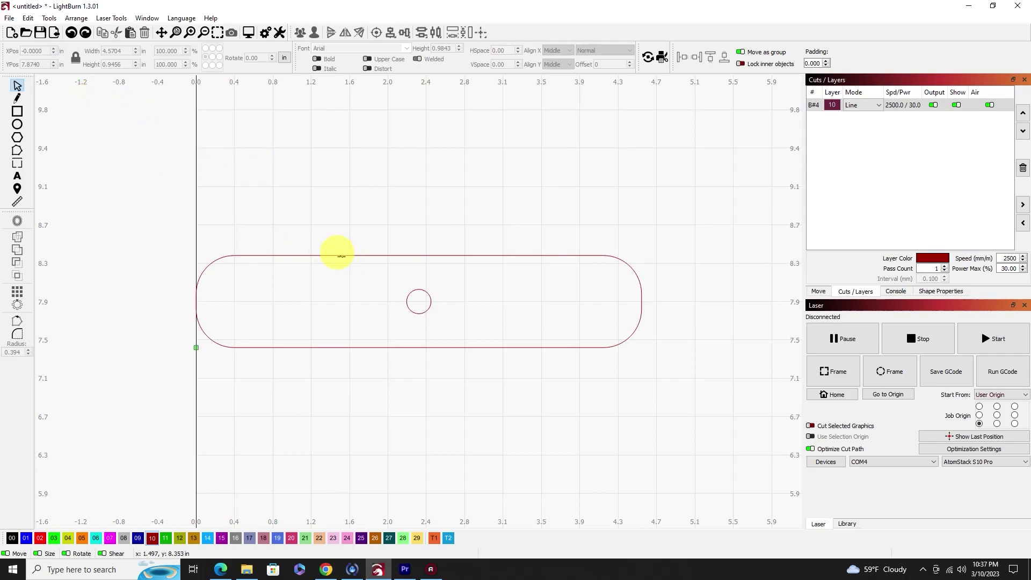
click(341, 254)
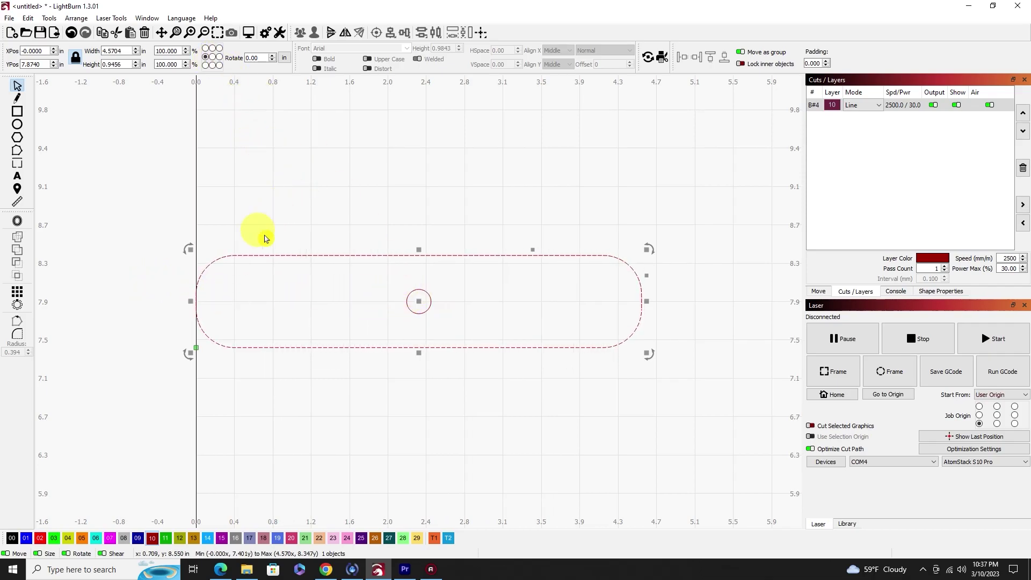
- Set the inner circle's reference point to its centre and its X position to 1 in
click(415, 303)
click(213, 57)
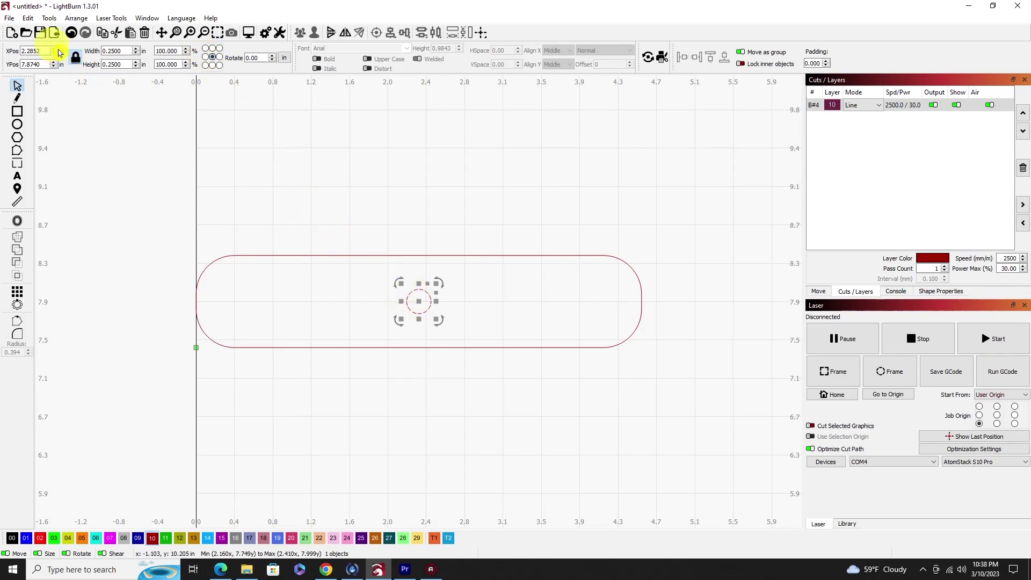
click(36, 50)
drag(36, 50, 19, 57)
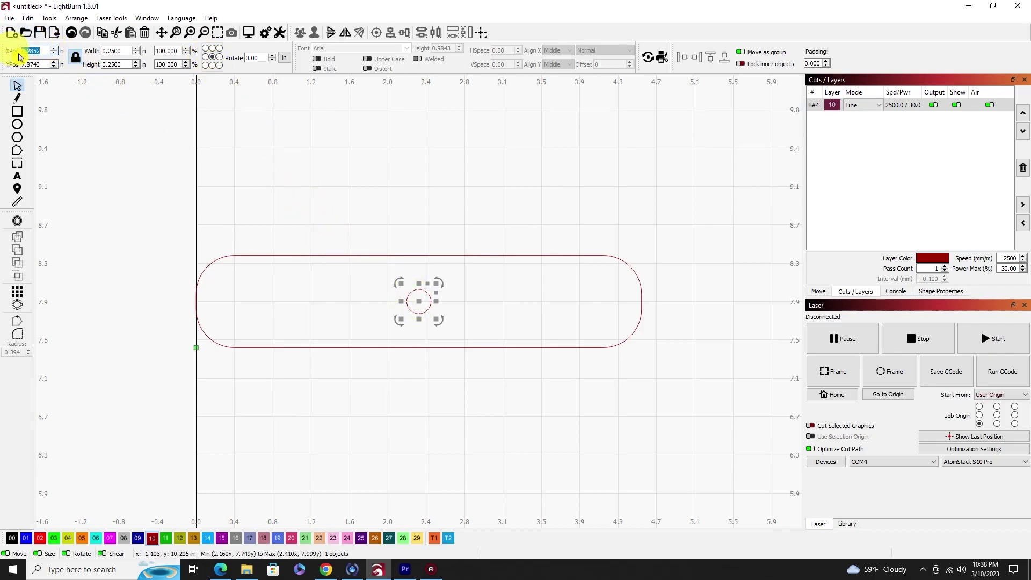
text(1)
key(Return)
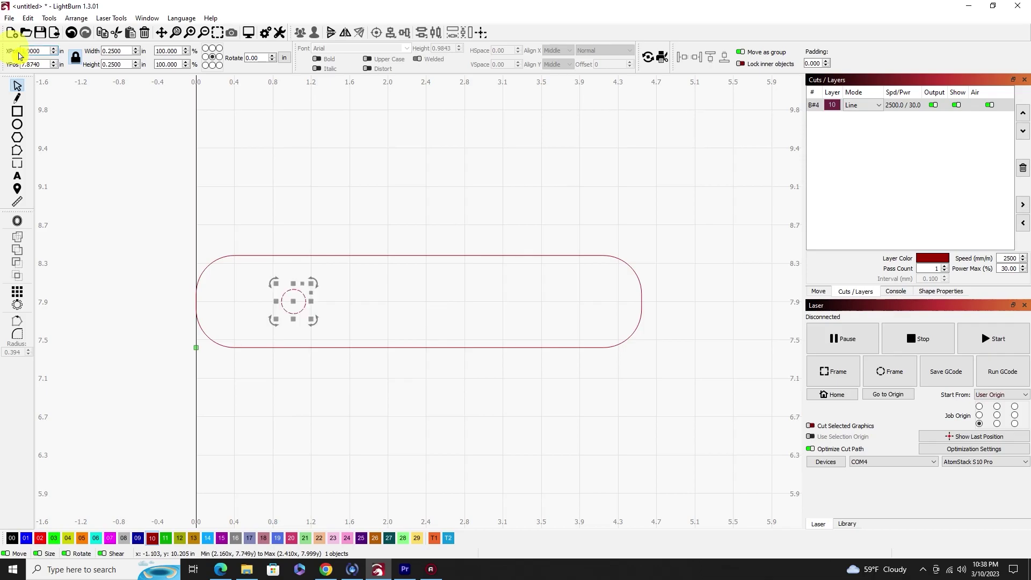
click(347, 199)
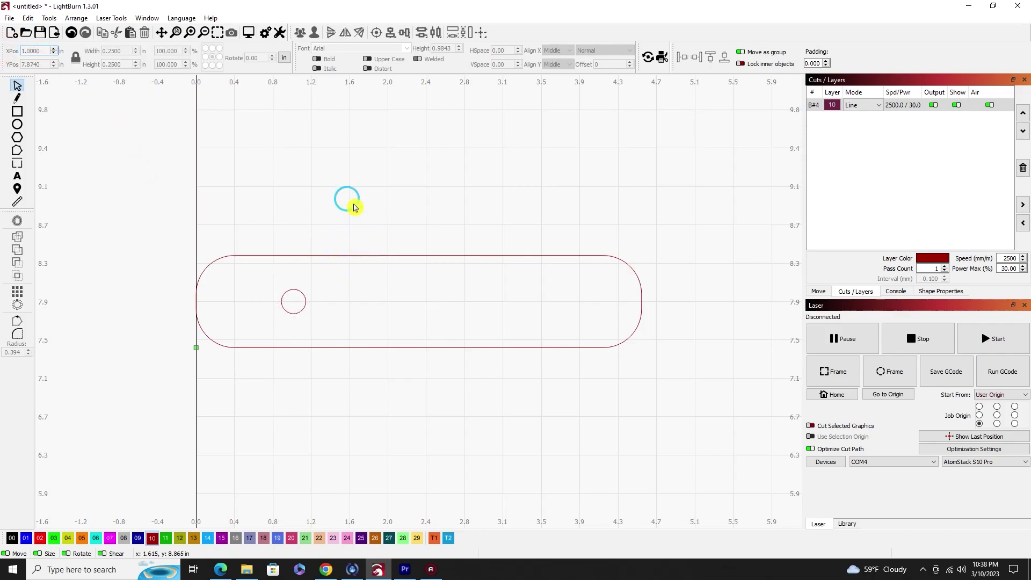
- Measure the horizontal distance from the circle's centre to the rounded rectangle's left edge
click(17, 201)
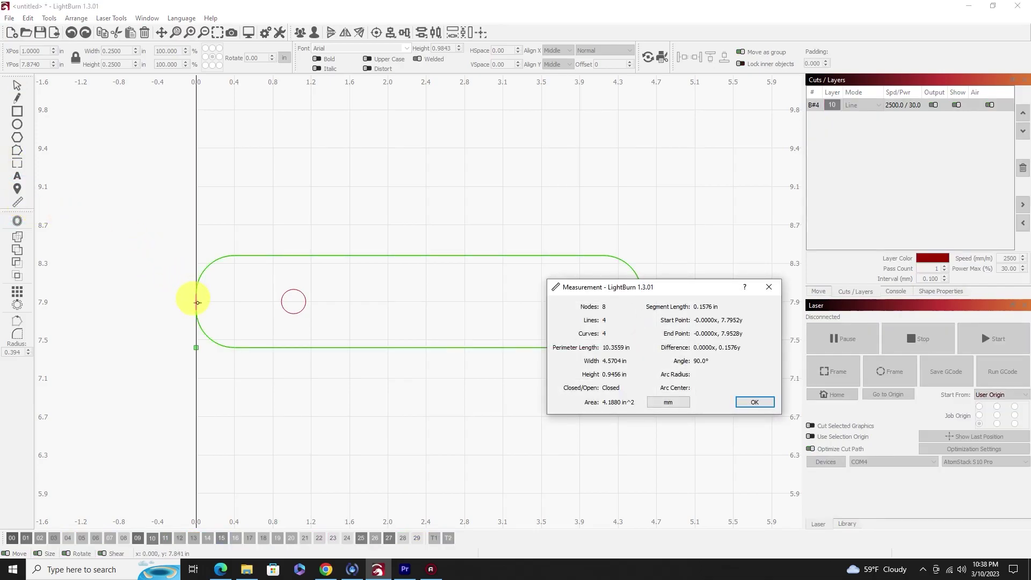
click(294, 302)
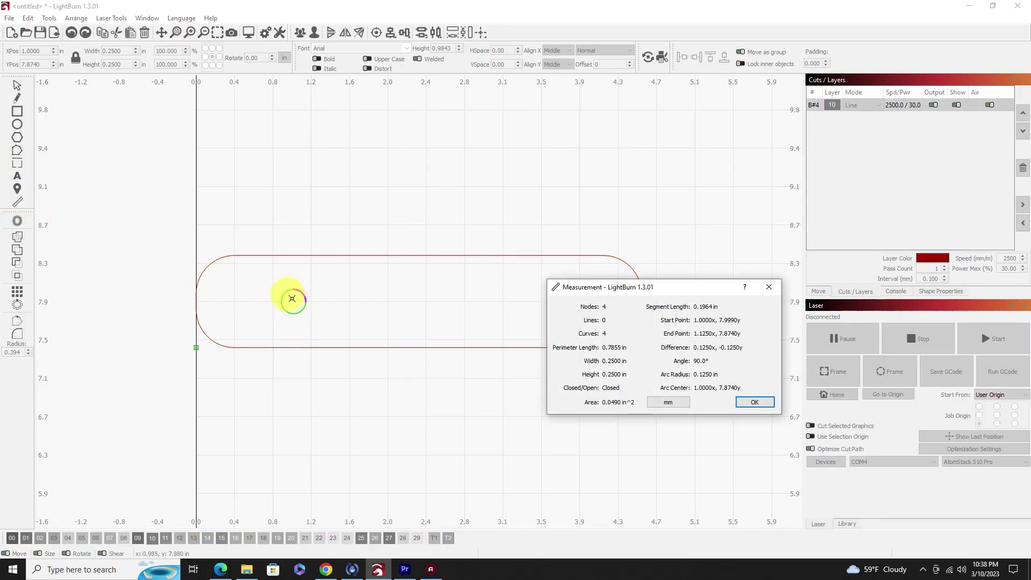
drag(293, 302, 198, 302)
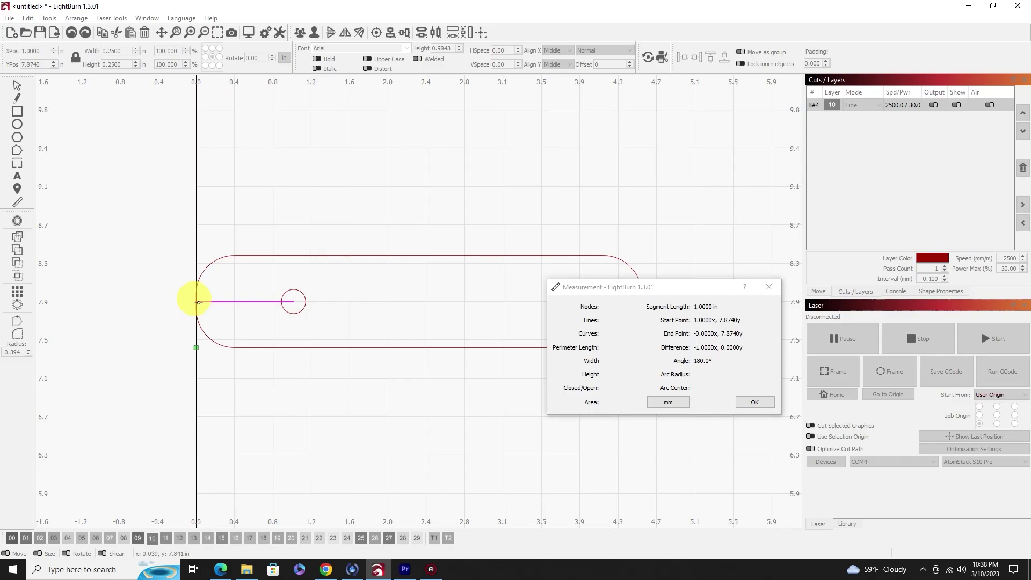
click(282, 301)
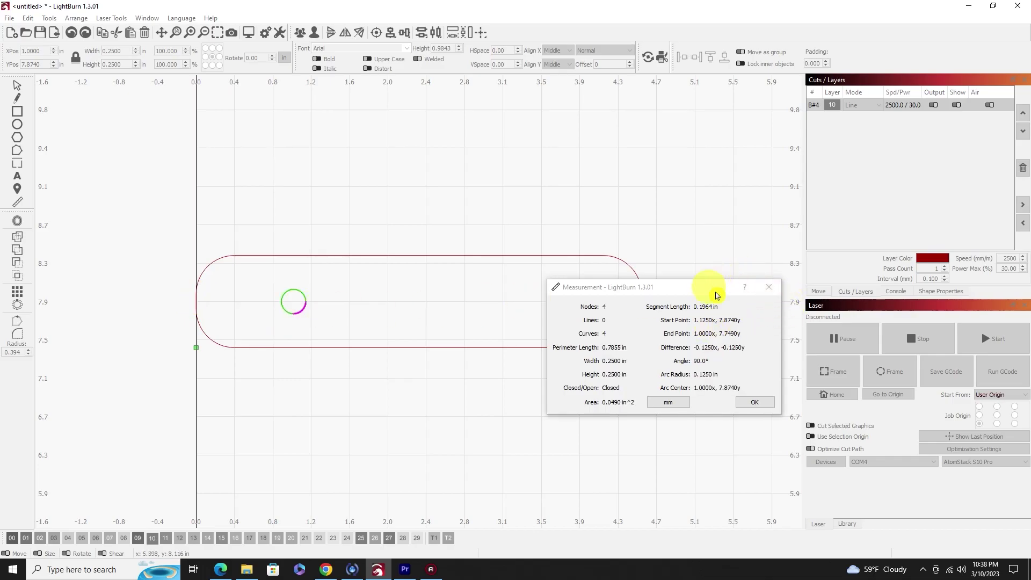
drag(288, 299, 198, 300)
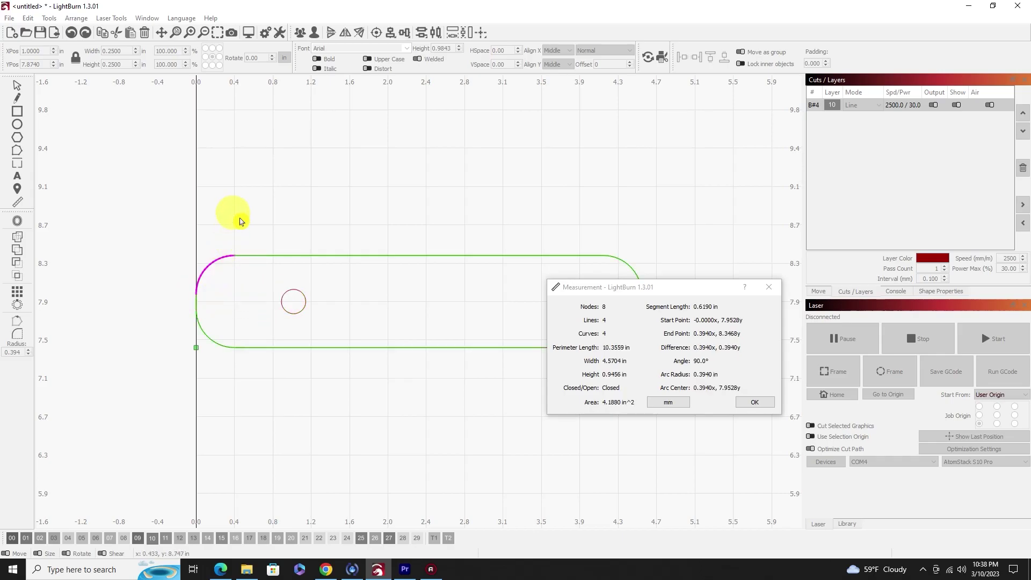
- Measure the vertical distances from the circle's centre to the rounded rectangle's bottom and top edges, and close the measurement
click(296, 302)
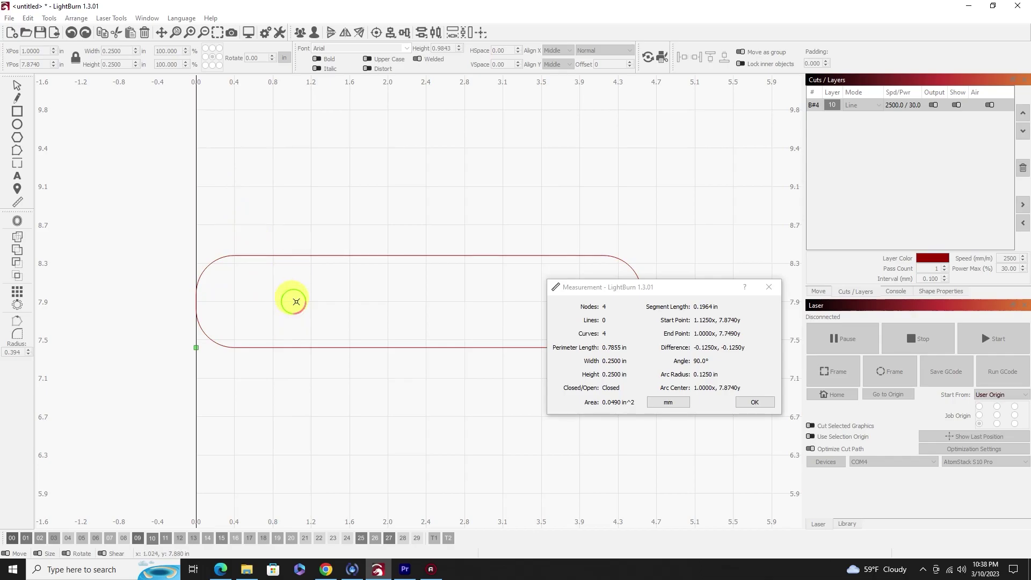
drag(296, 304, 294, 345)
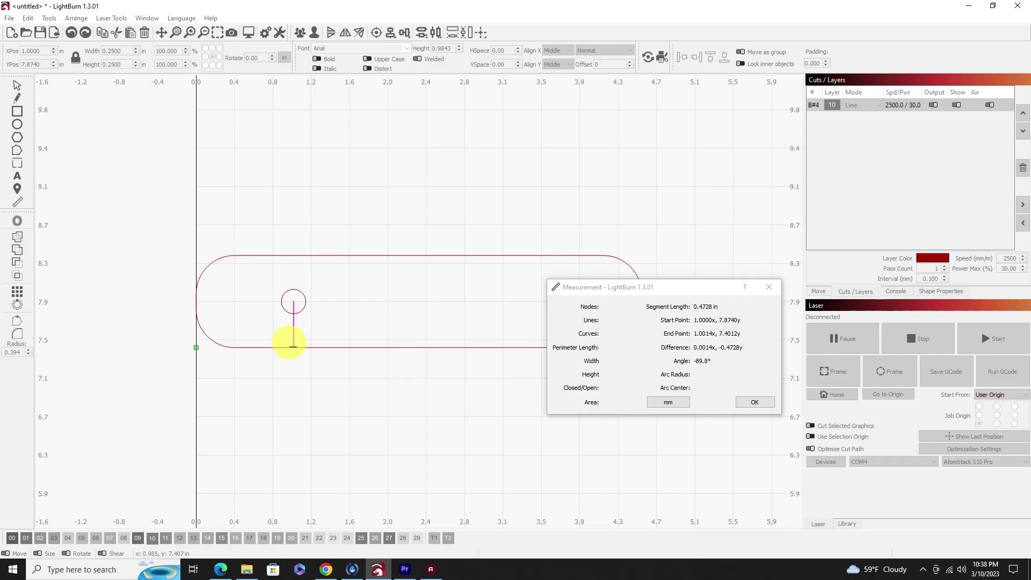
drag(293, 346, 292, 344)
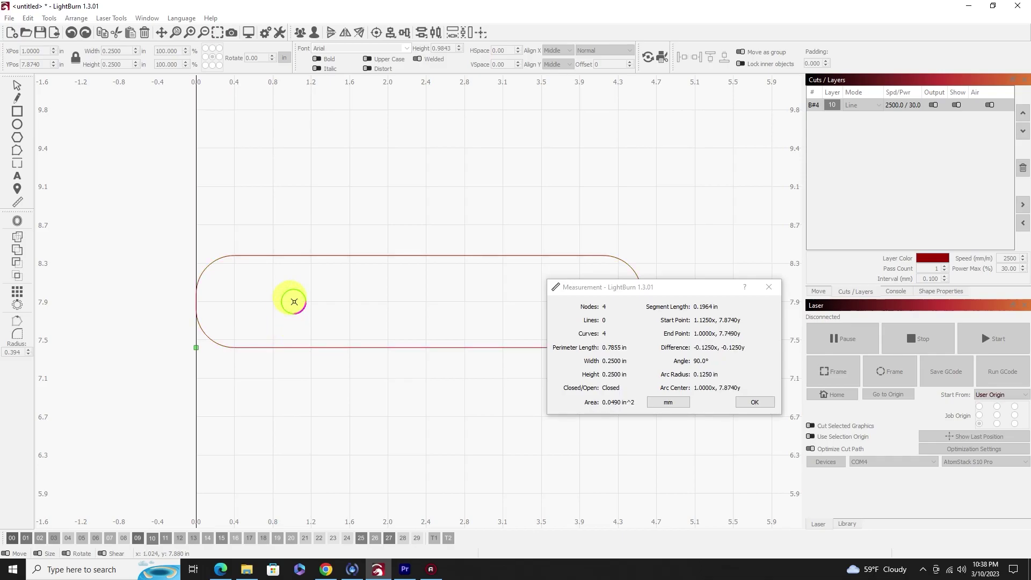
drag(294, 301, 295, 255)
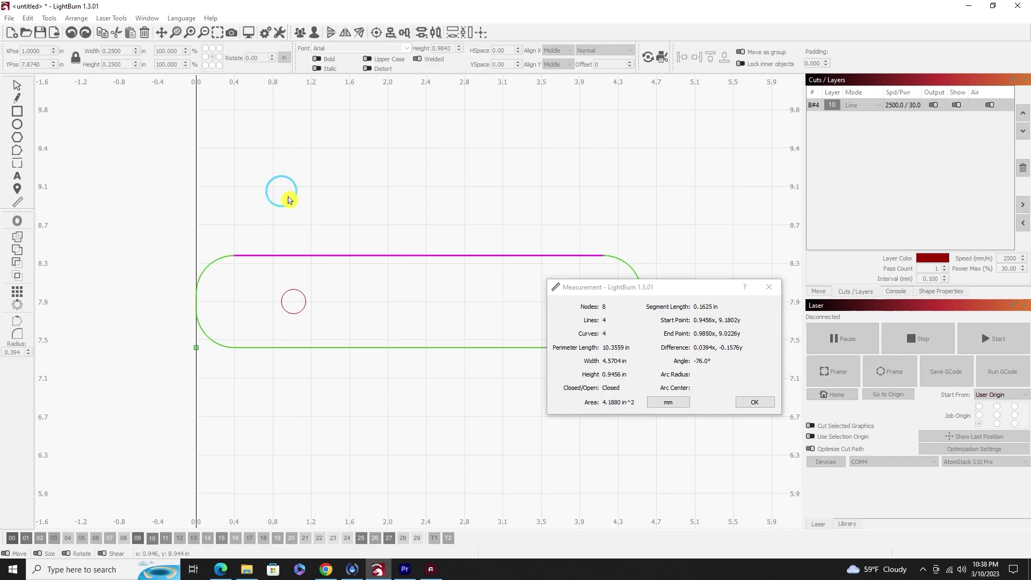
click(753, 403)
- Select the rounded rectangle together with its inner circle and move both to the page centre
drag(411, 366, 344, 287)
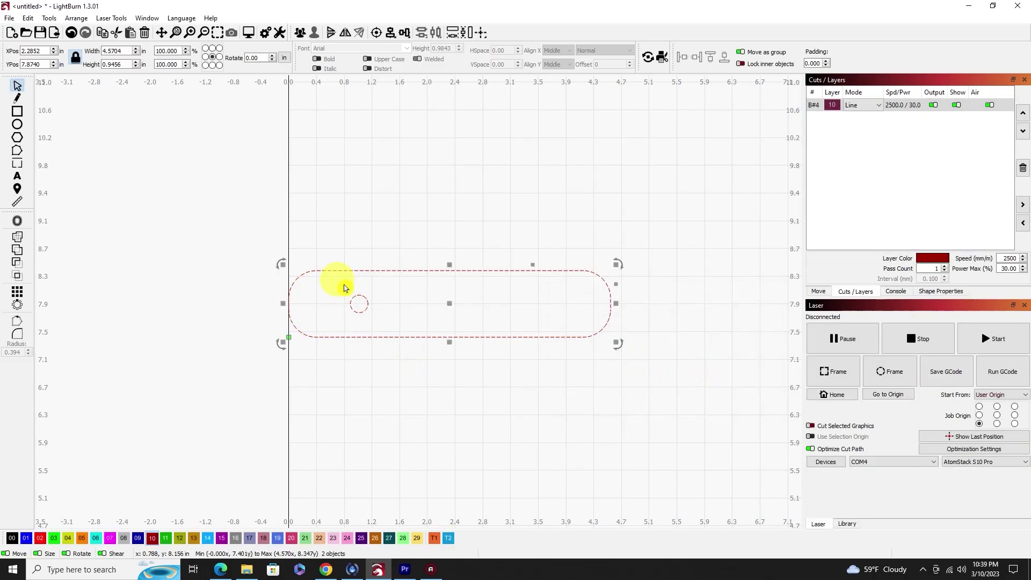
click(480, 33)
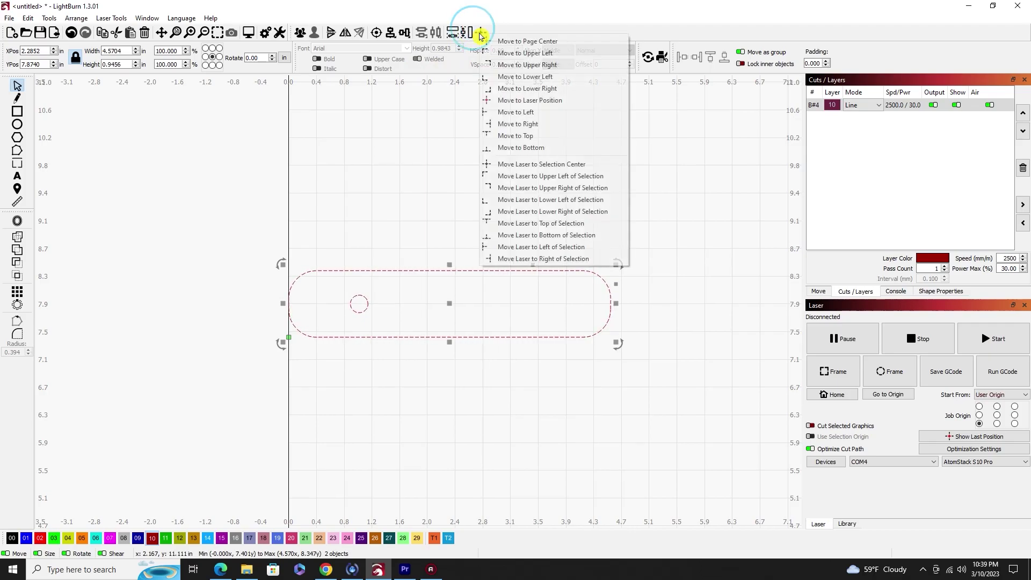
click(502, 42)
scroll(605, 343, down, 5)
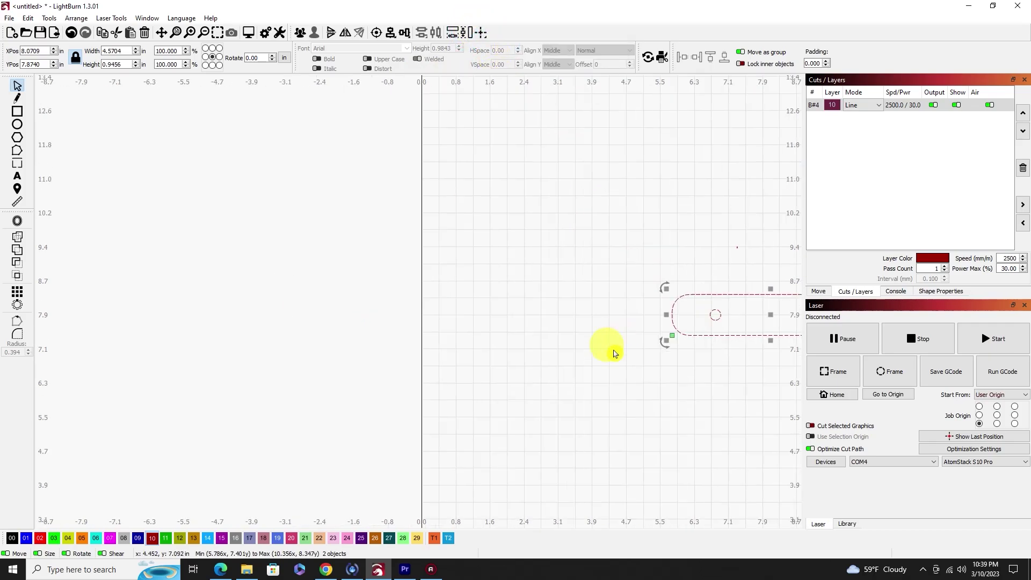
scroll(715, 336, up, 8)
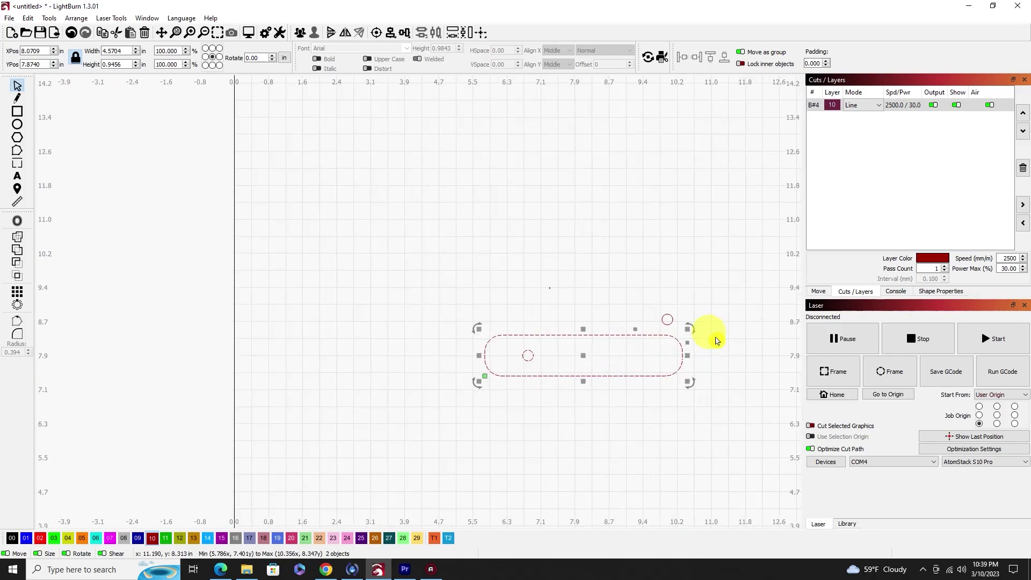
- Select the separate 0.25 in circle above the rounded rectangle and move it to the page centre
click(612, 299)
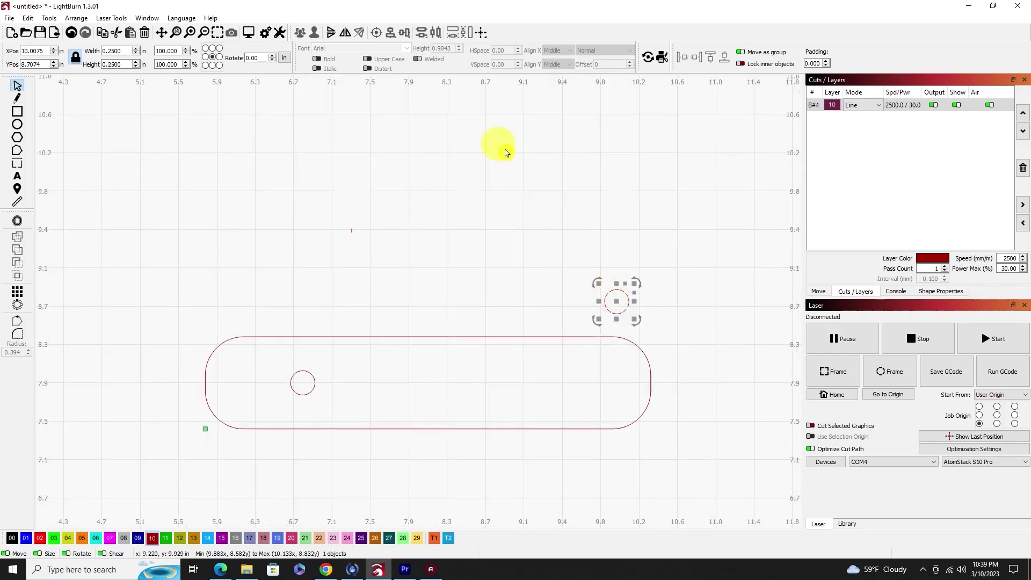
click(482, 31)
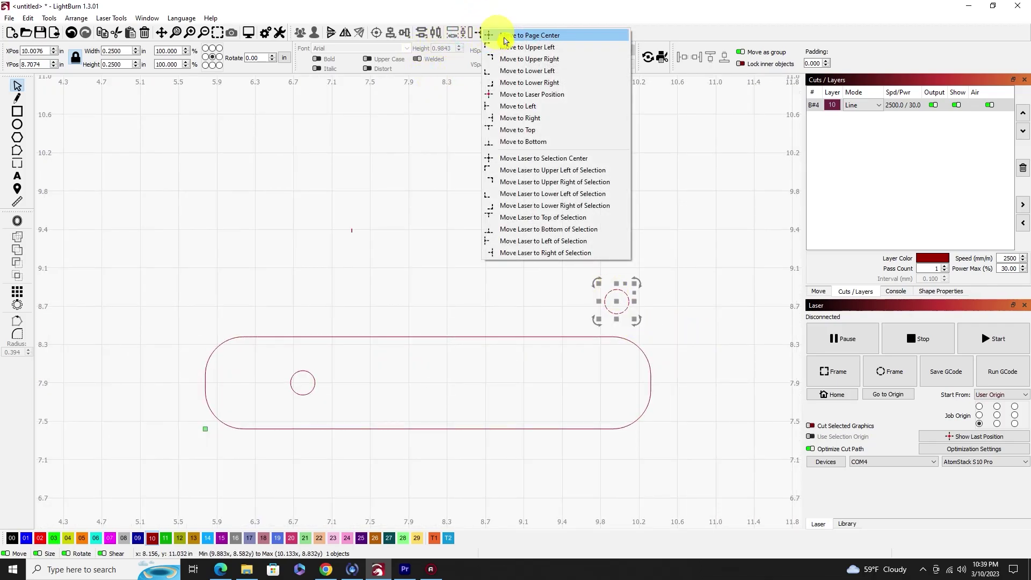
click(497, 35)
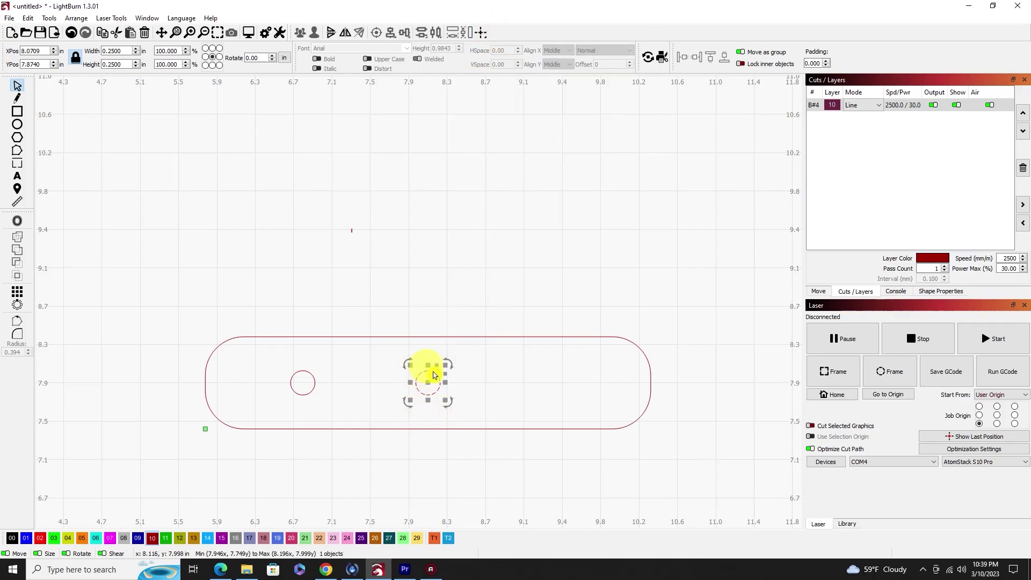
- Select the rounded rectangle together with both circles and move them to the right edge of the page
drag(502, 462, 251, 309)
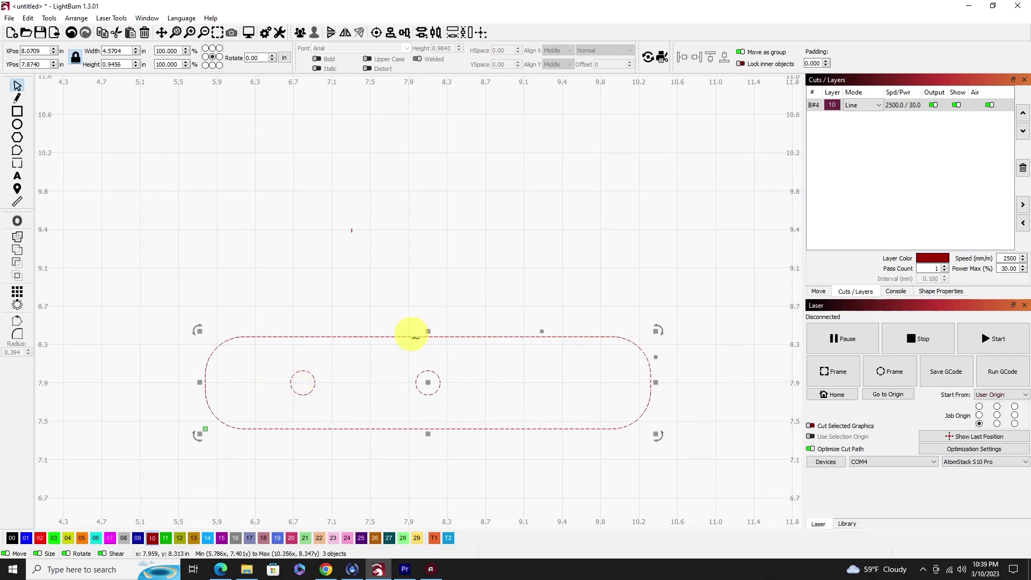
click(482, 32)
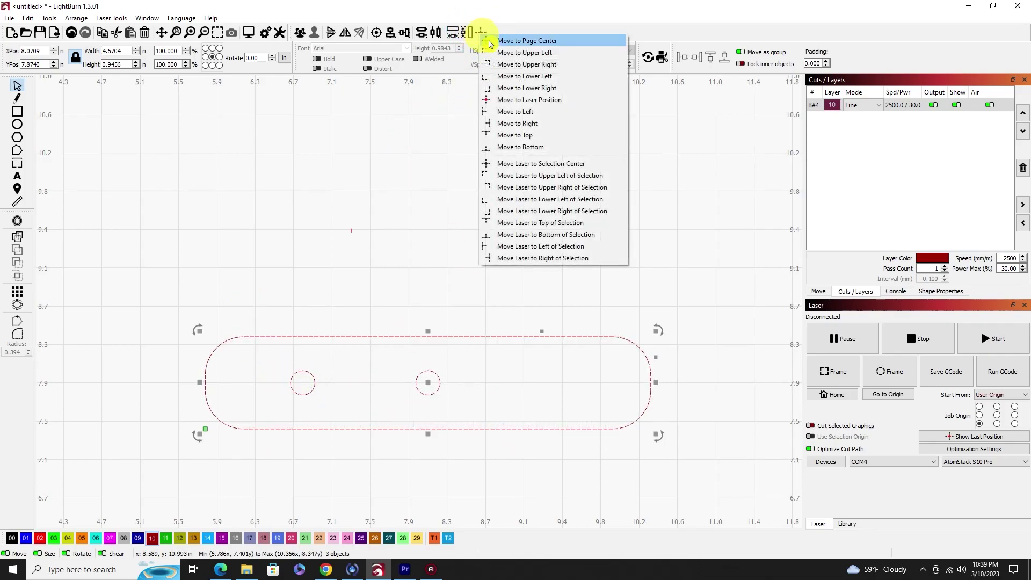
click(526, 128)
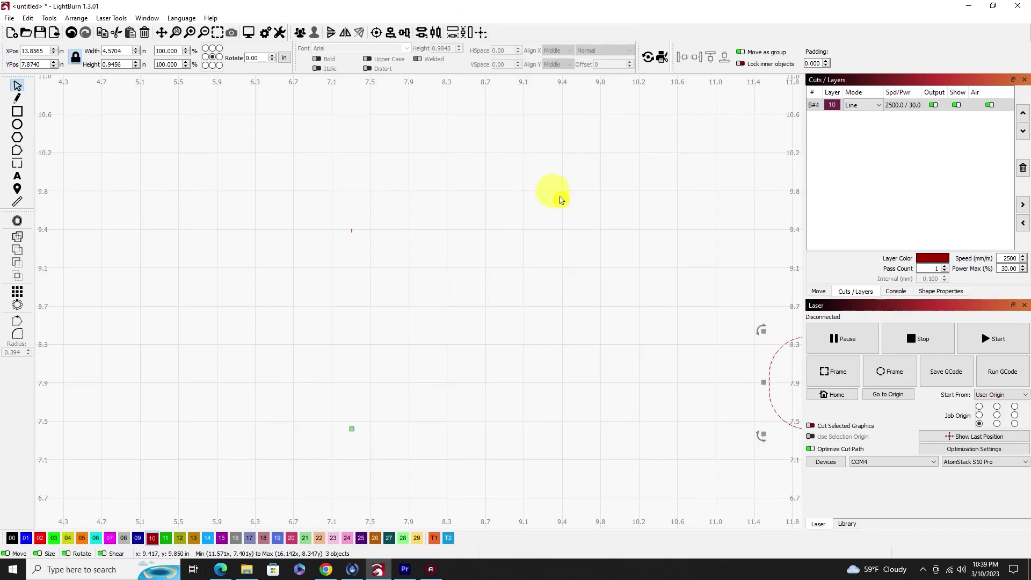
click(223, 34)
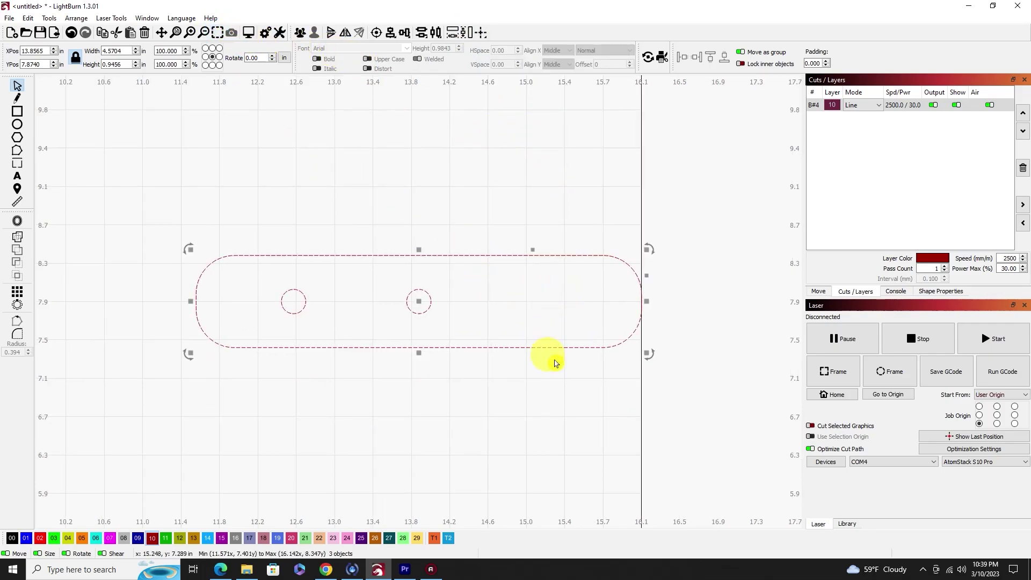
scroll(527, 368, up, 2)
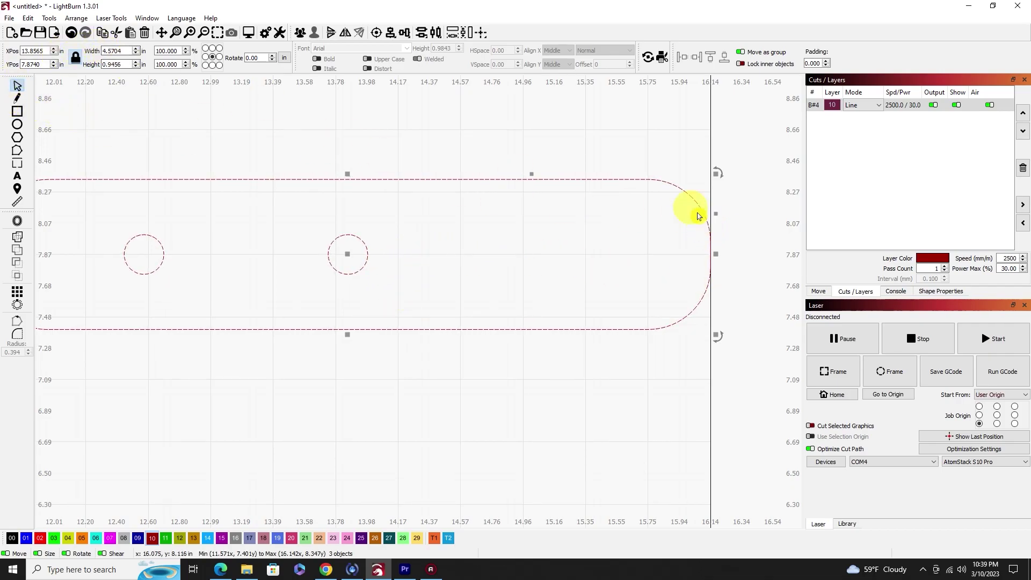
- Select only the rounded rectangle, set its reference point to the right-middle and read the X position of its right edge
click(438, 250)
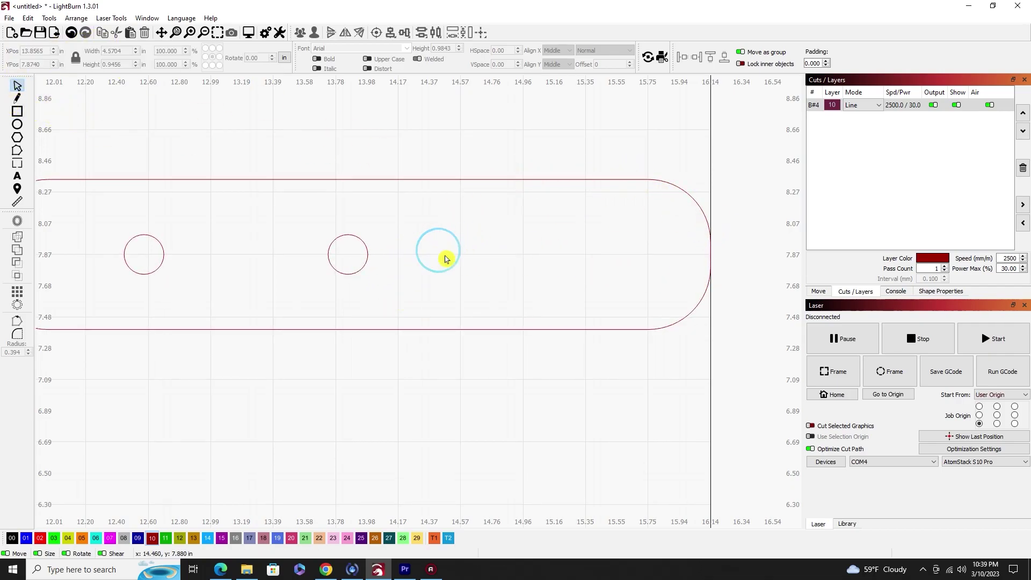
click(569, 185)
double_click(41, 52)
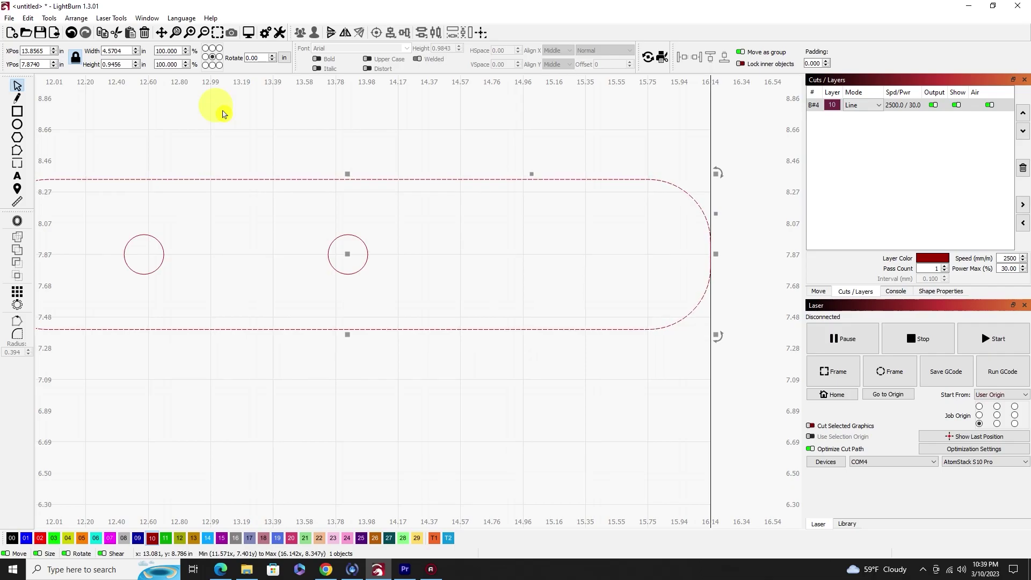
click(387, 264)
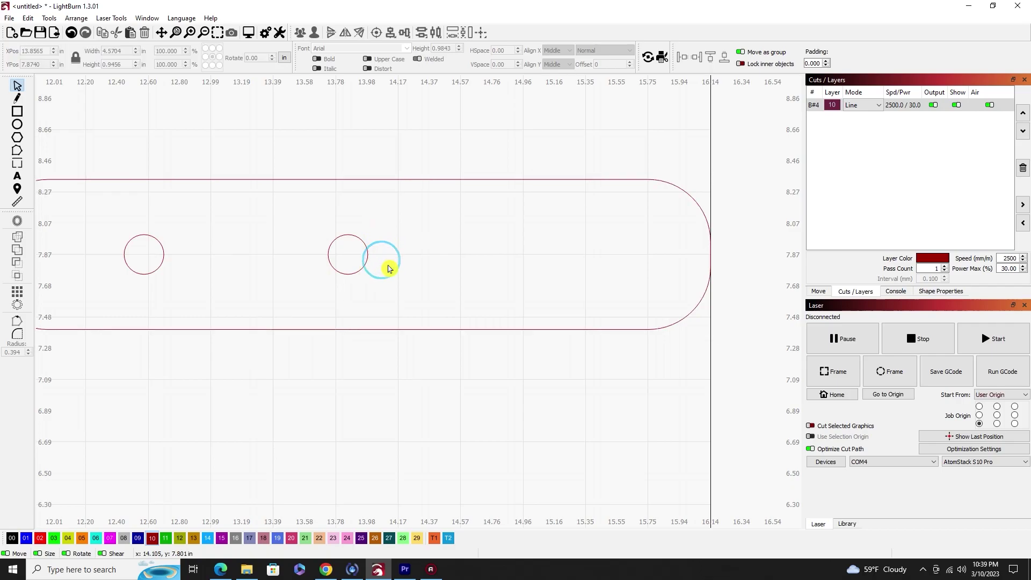
click(345, 255)
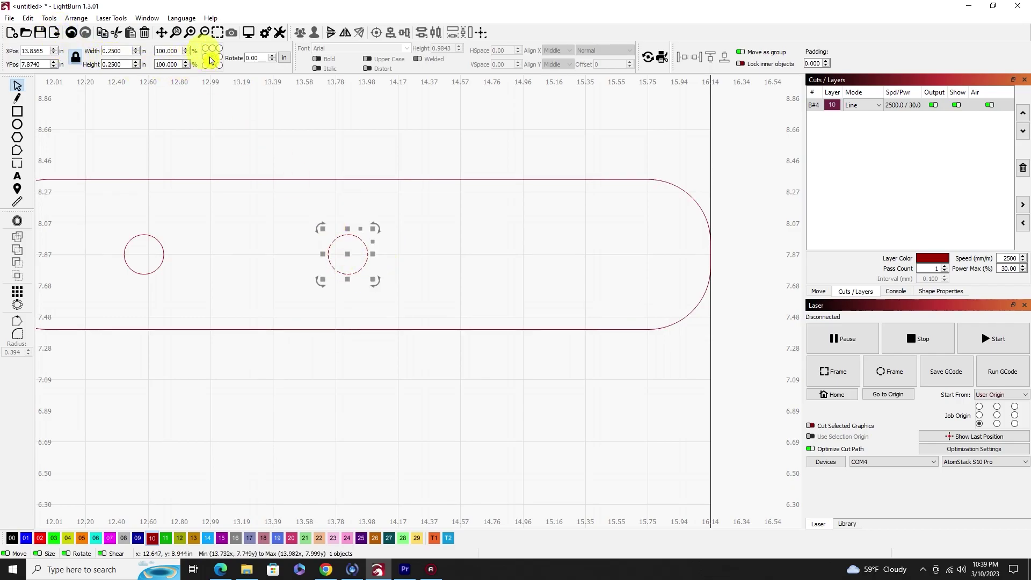
drag(396, 270, 404, 279)
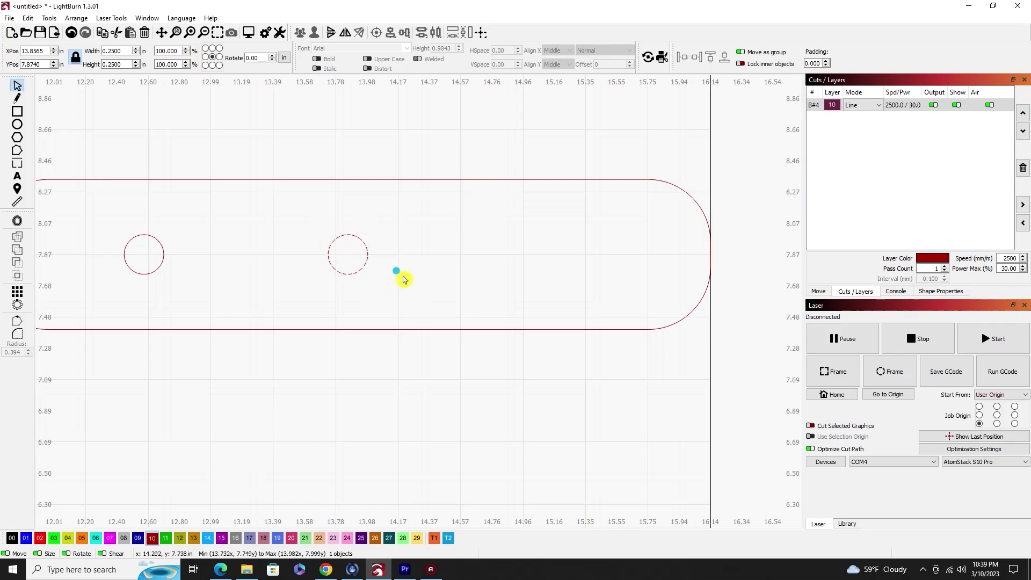
drag(450, 208, 404, 159)
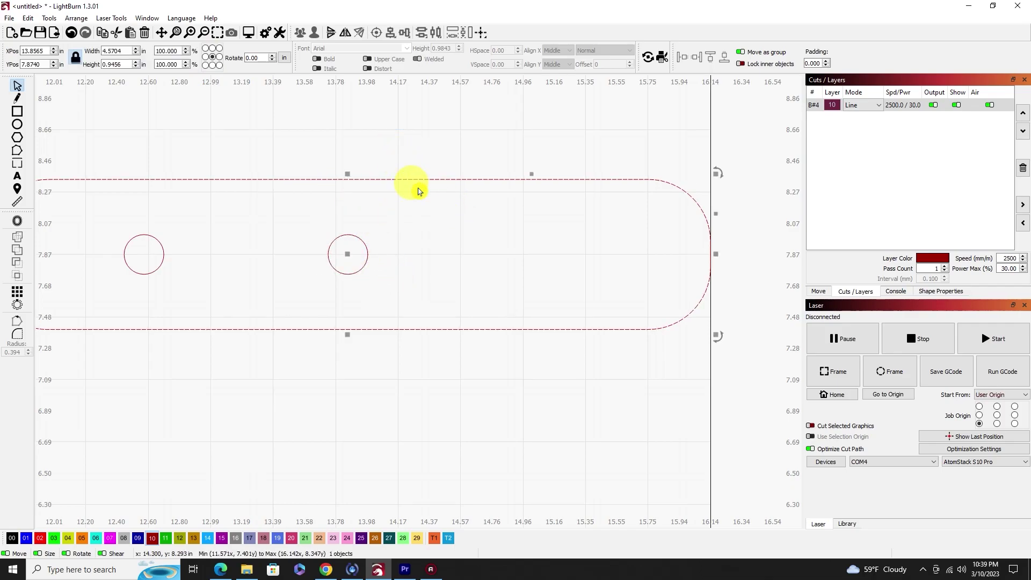
click(219, 57)
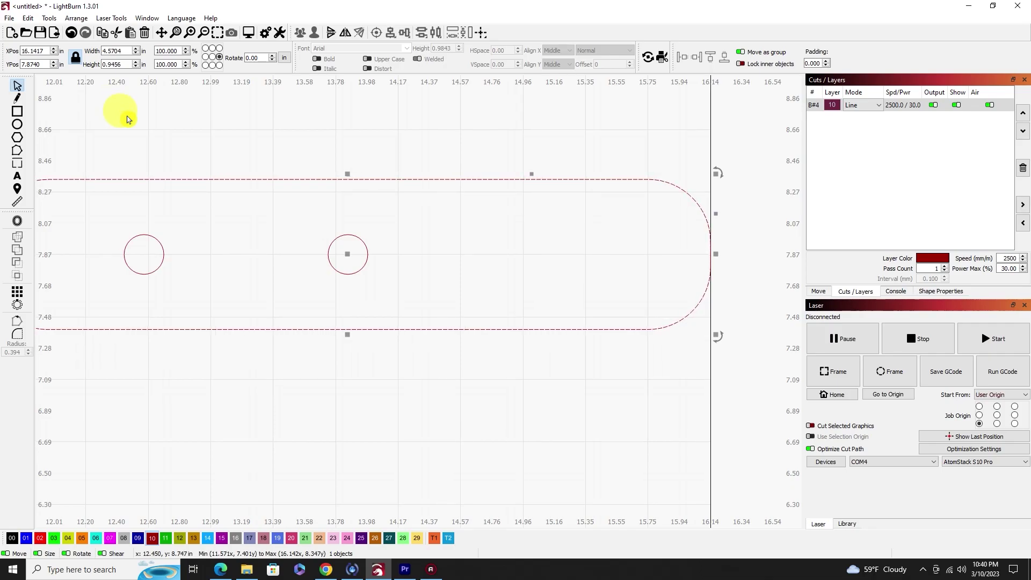
- Select the middle circle, set its reference point to its centre and its X position to 15.1417 in
click(414, 215)
drag(391, 288, 331, 248)
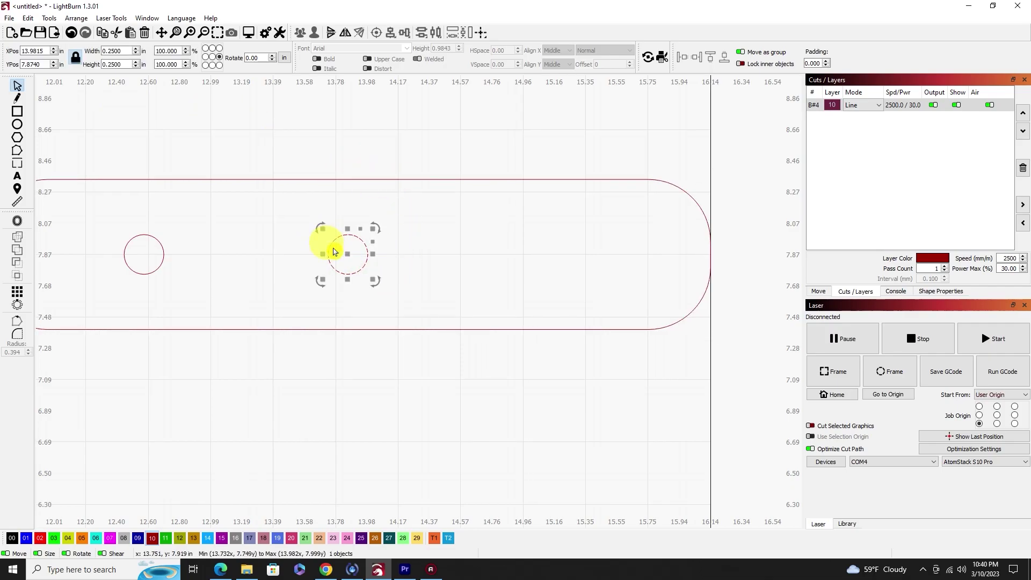
click(42, 51)
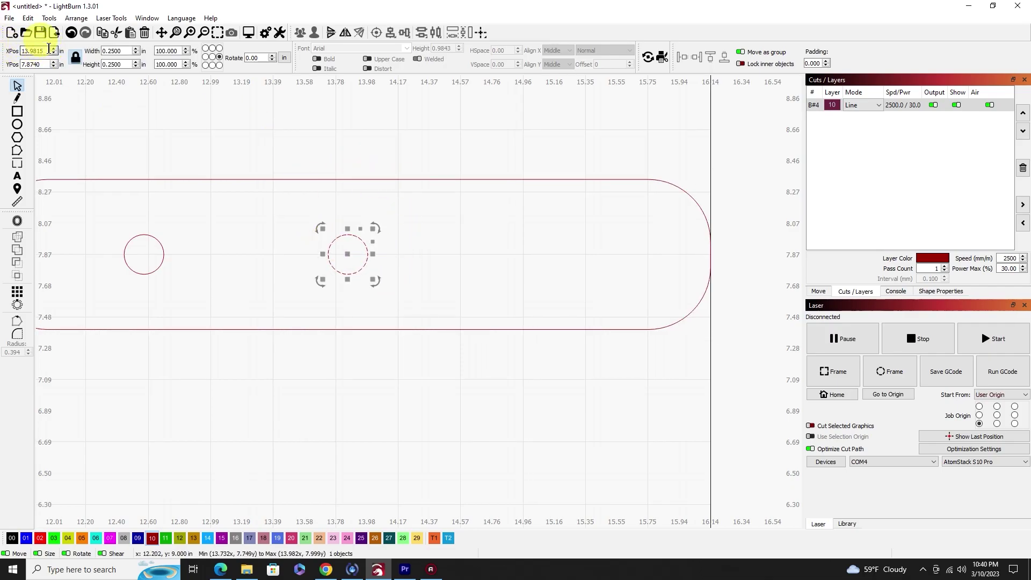
drag(44, 51, 18, 58)
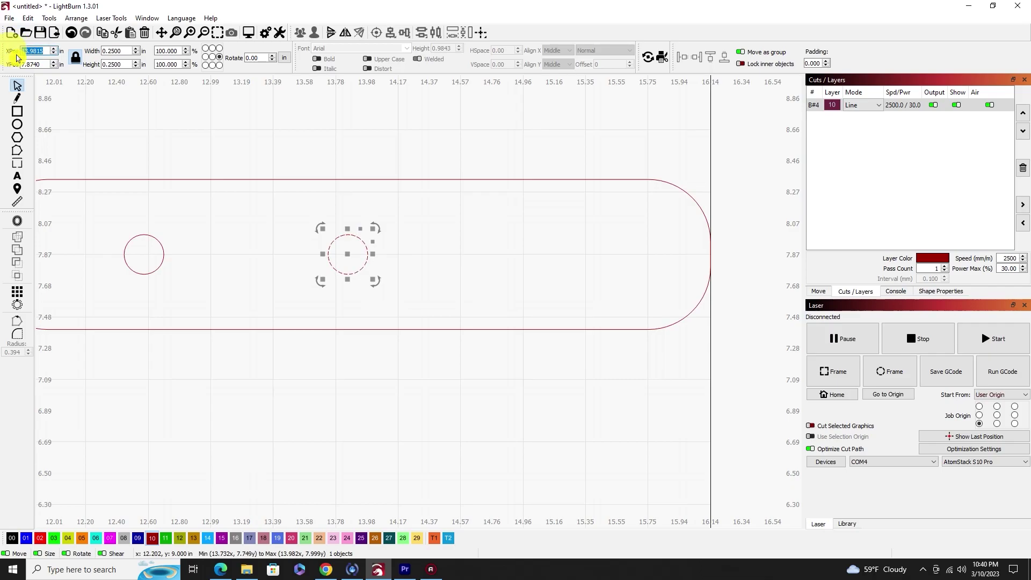
click(212, 56)
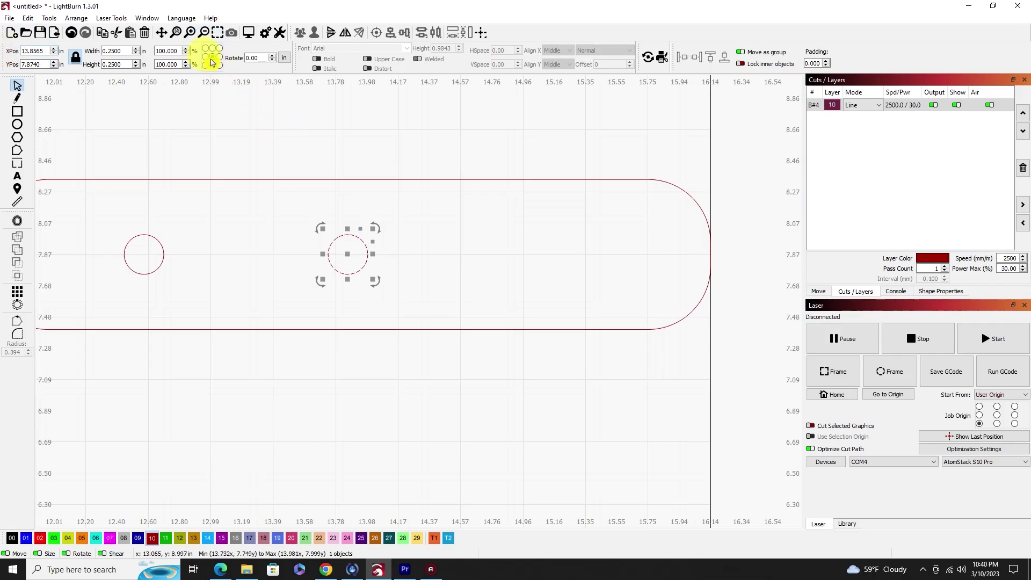
click(24, 51)
click(4, 54)
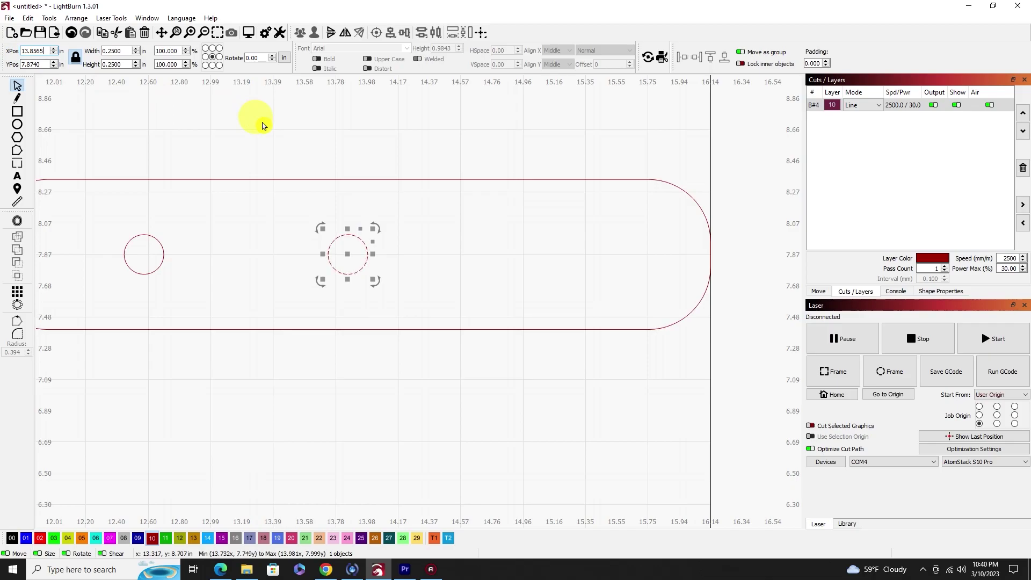
text(15)
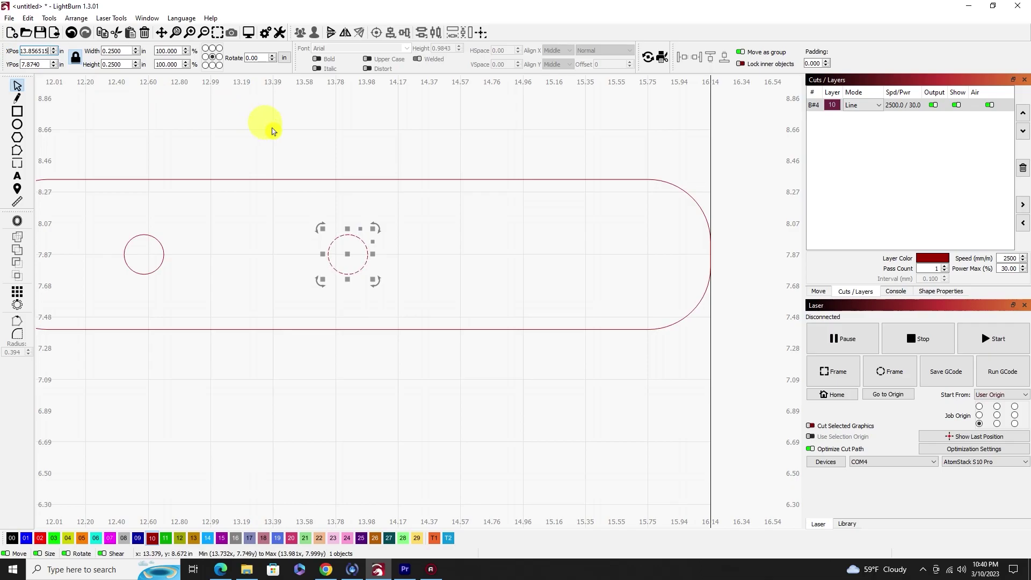
text(.1417)
key(ctrl+a)
text(13)
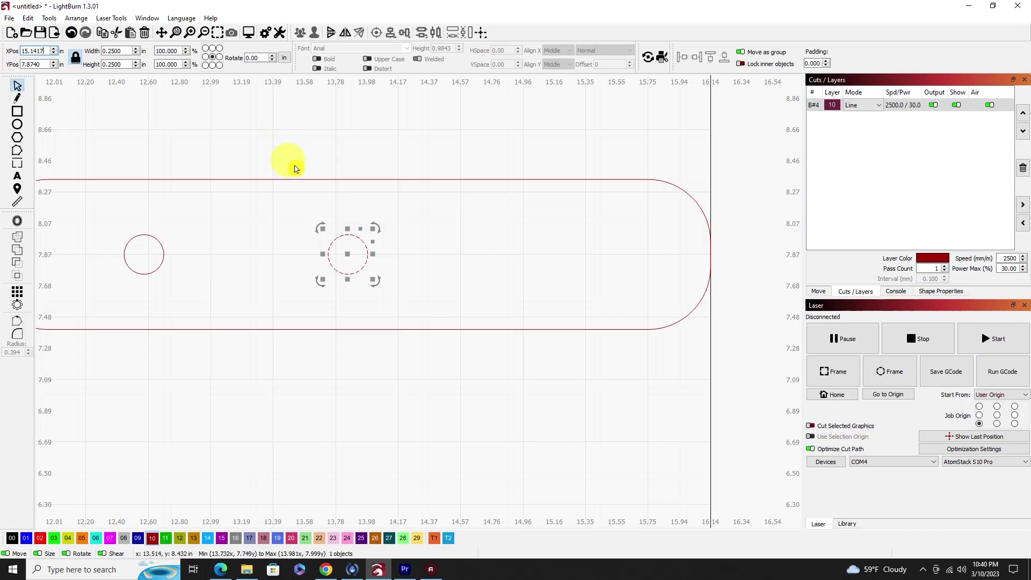
key(Return)
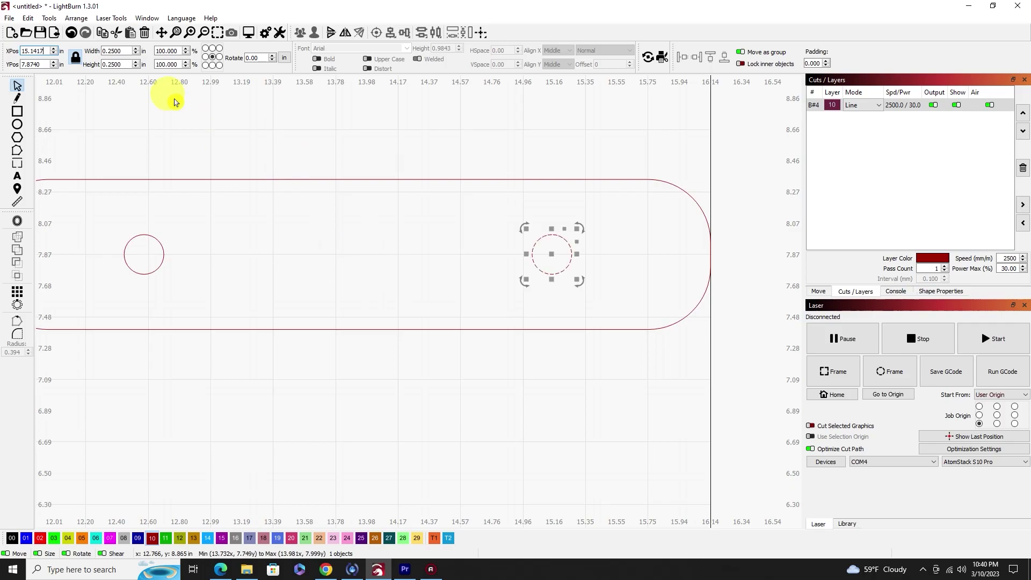
- Measure the horizontal distance from the right circle's centre to the rounded rectangle's right edge, and close the measurement
click(536, 409)
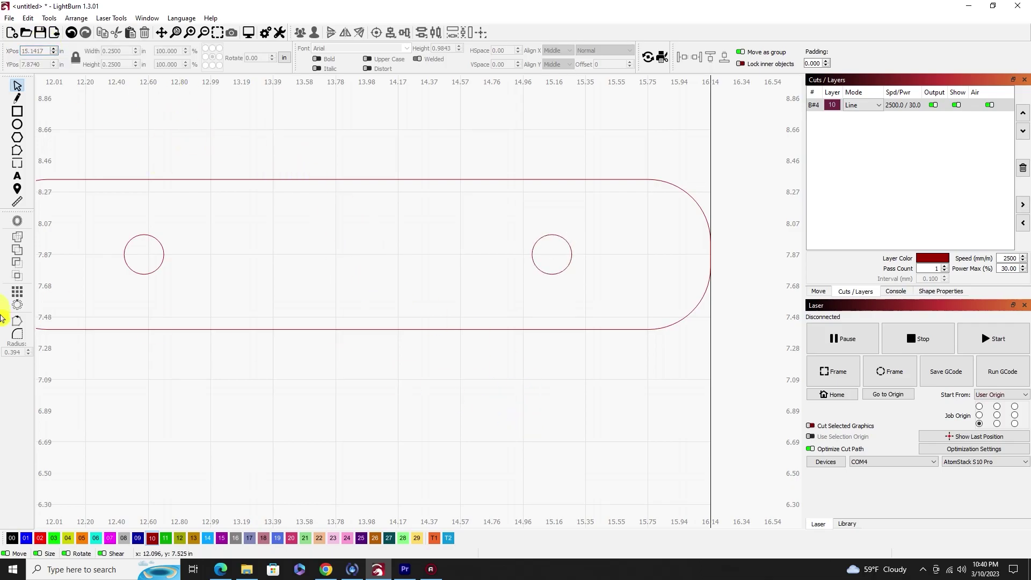
click(18, 201)
click(546, 252)
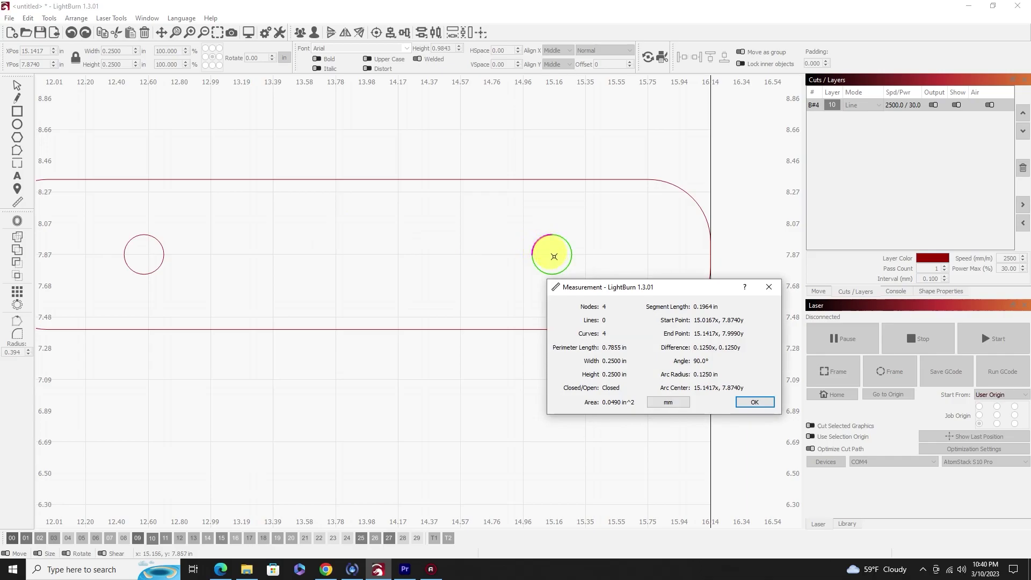
drag(553, 256, 709, 253)
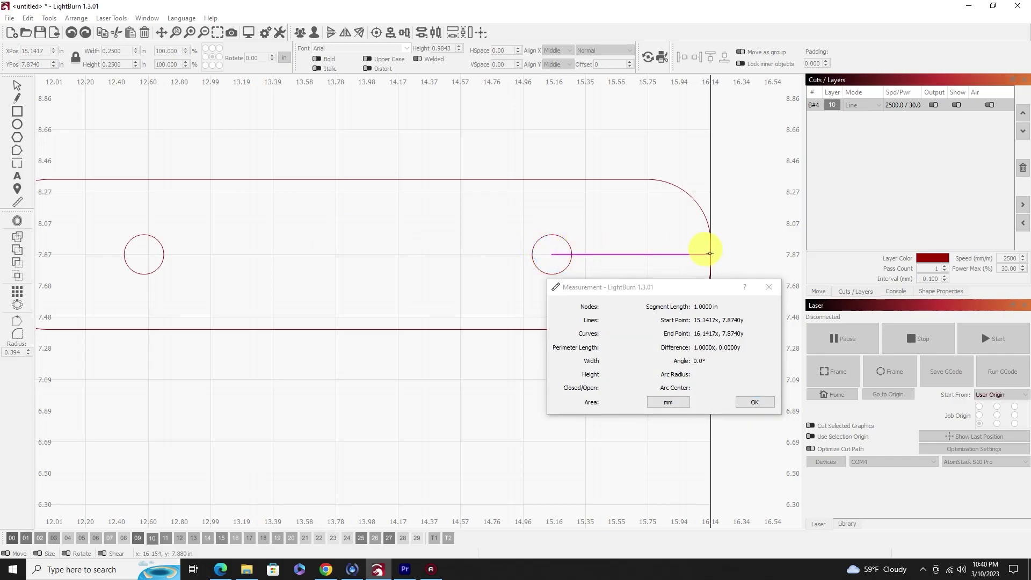
click(762, 403)
- Select the rounded rectangle with both holes and frame the selection to review the finished layout
scroll(263, 365, down, 4)
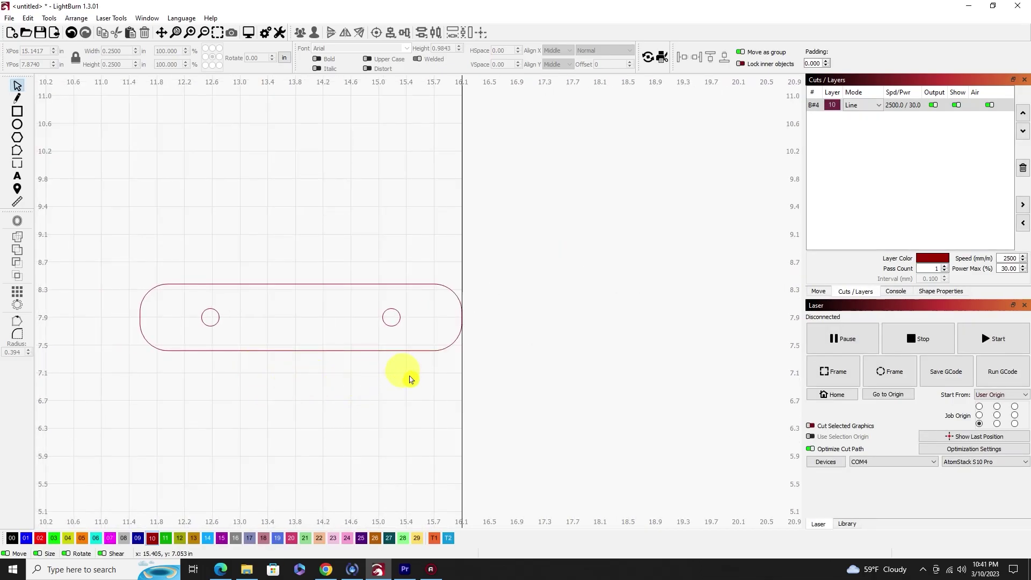
drag(423, 365, 121, 257)
click(222, 35)
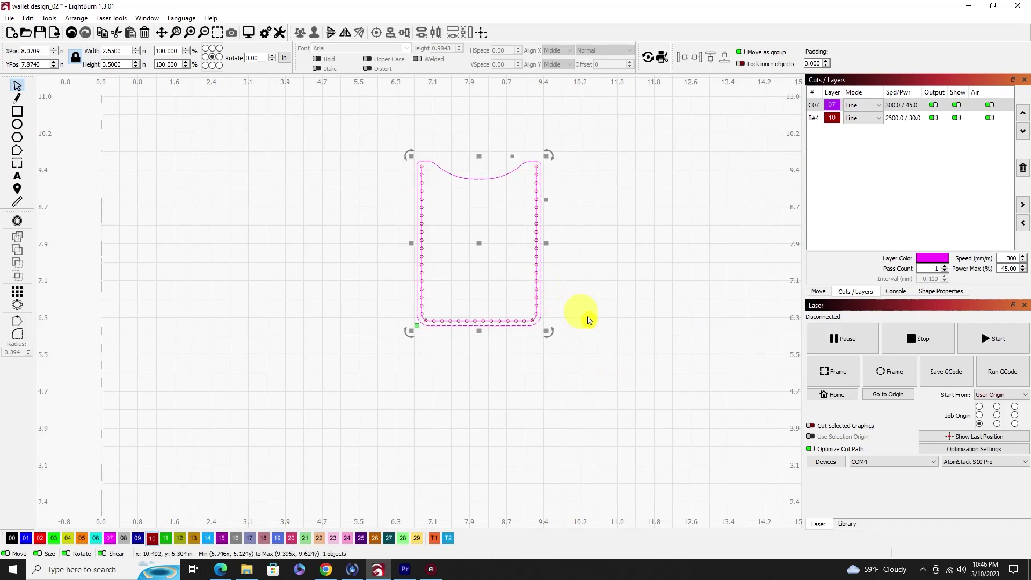
- Duplicate the wallet pocket outline with its stitching holes and move the copy straight down below the original, to Y position 3.5422 in
scroll(471, 246, up, 3)
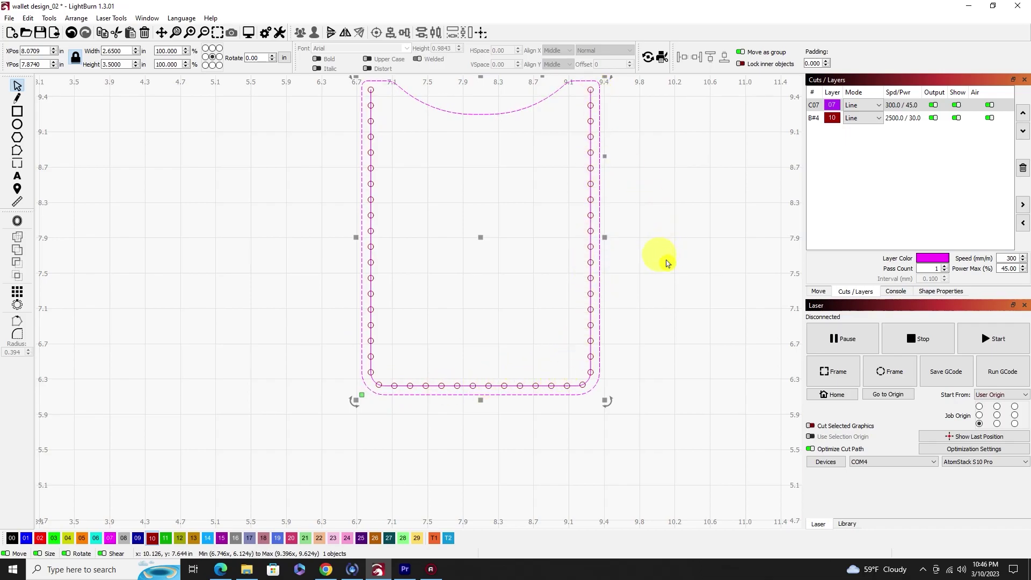
scroll(661, 262, down, 2)
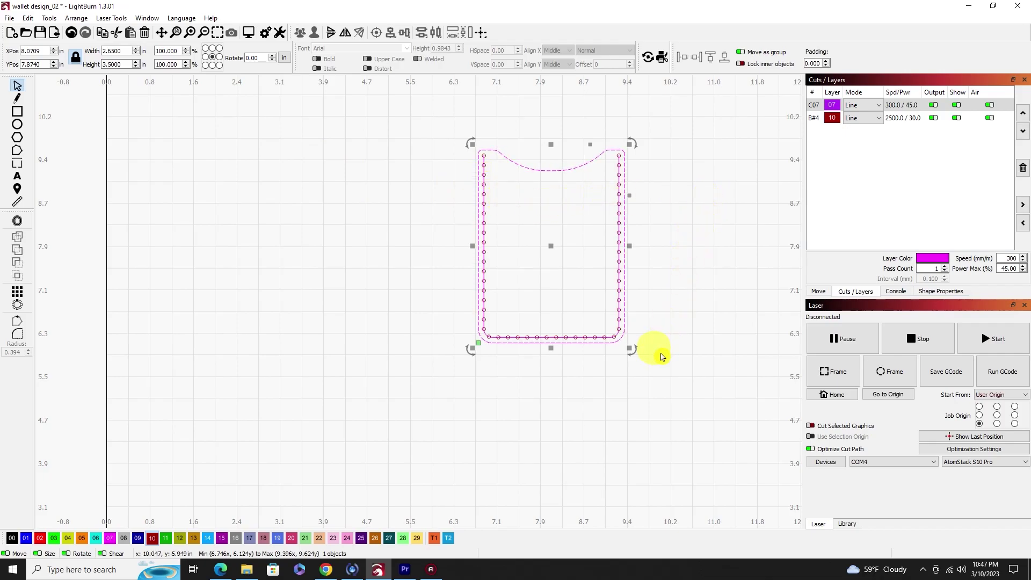
drag(600, 340, 444, 110)
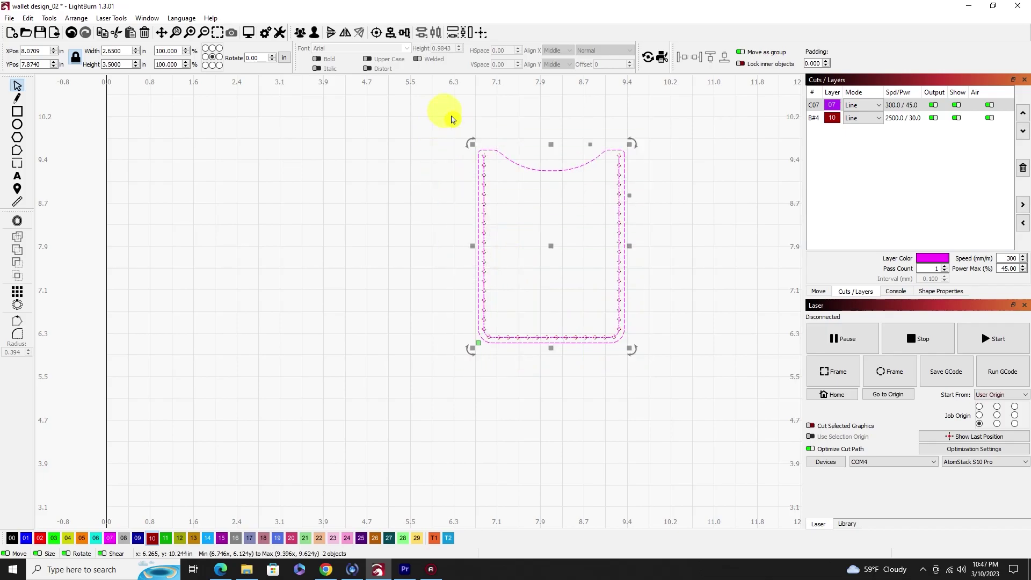
right_click(534, 214)
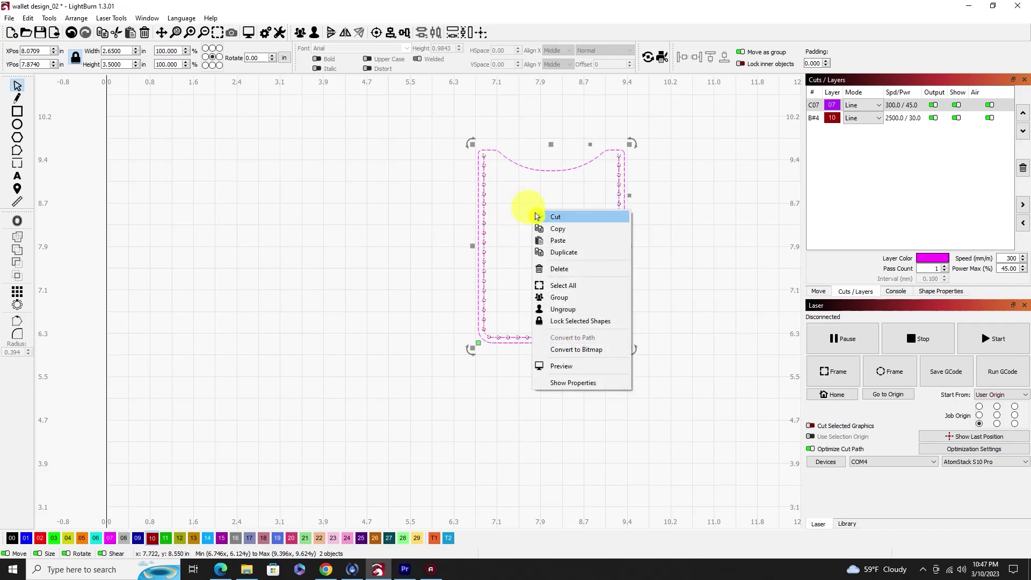
click(558, 255)
key(Down)
key(Down)
key(Down)
key(Down)
key(Down)
key(Down)
key(Down)
key(Down)
key(Down)
key(Down)
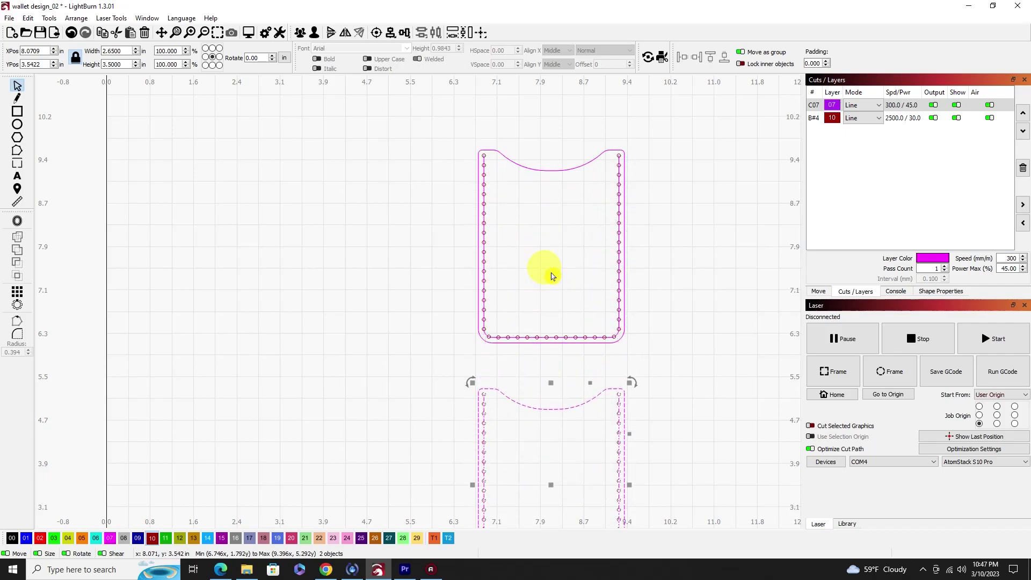
click(218, 32)
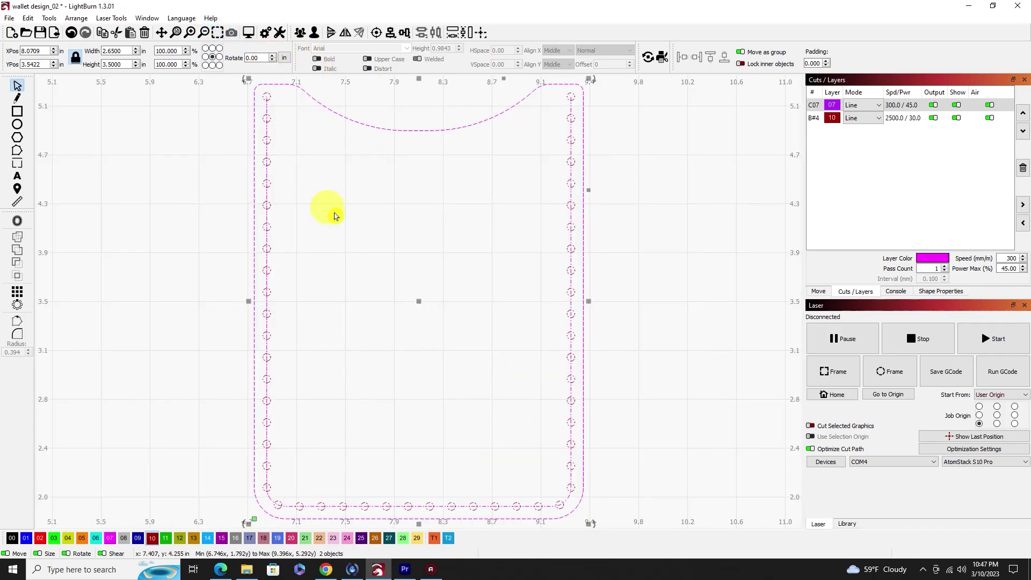
scroll(626, 290, down, 4)
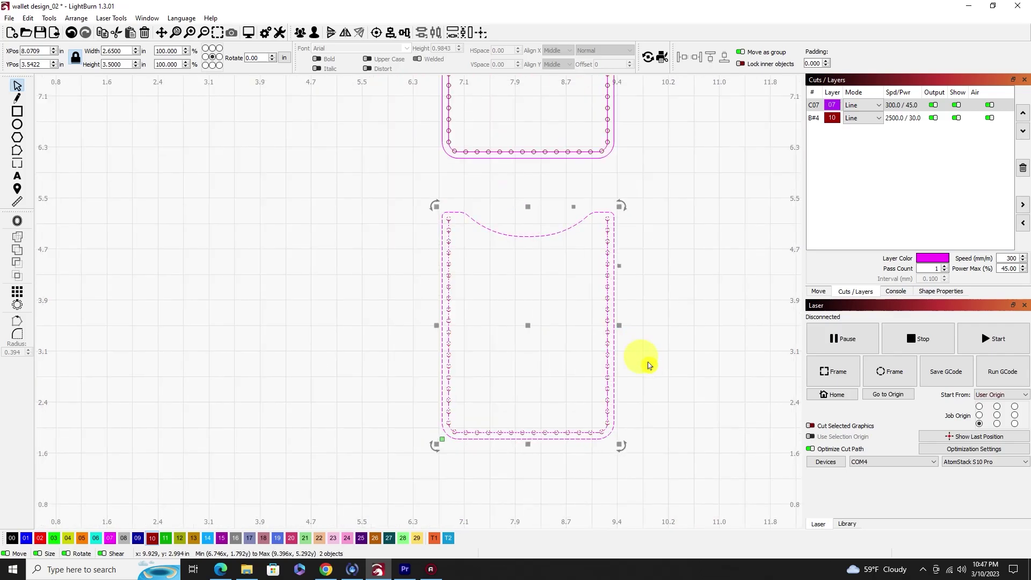
- Set the copied pocket's height to 3 in with the aspect ratio unlocked, and assign the copy to cut layer 06
drag(123, 60, 99, 64)
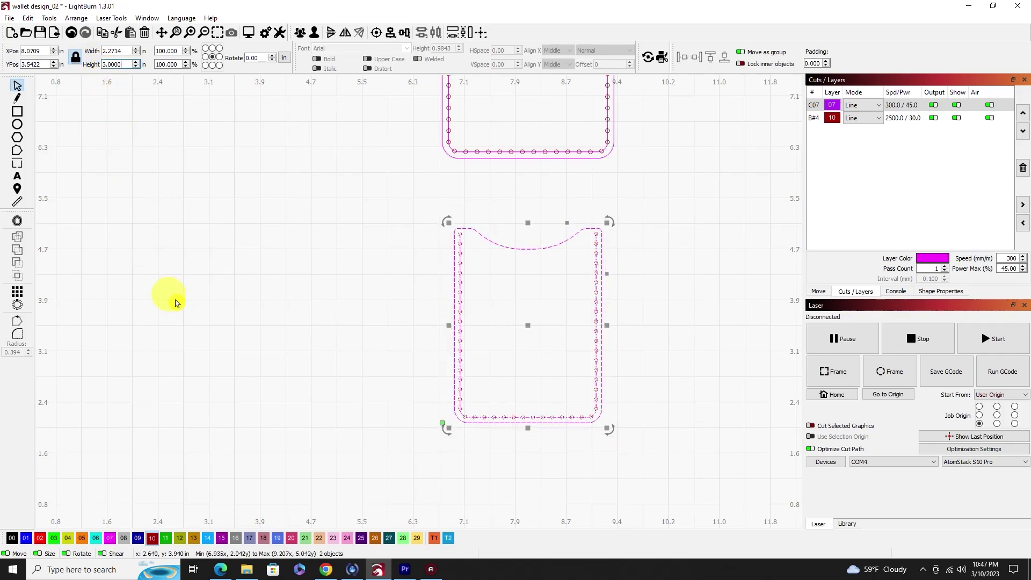
click(75, 33)
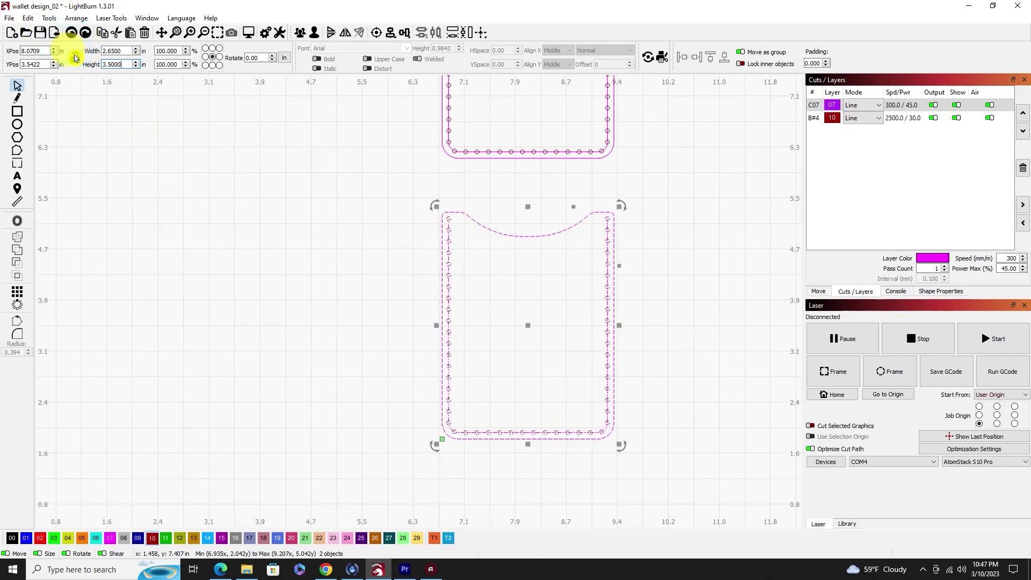
double_click(112, 64)
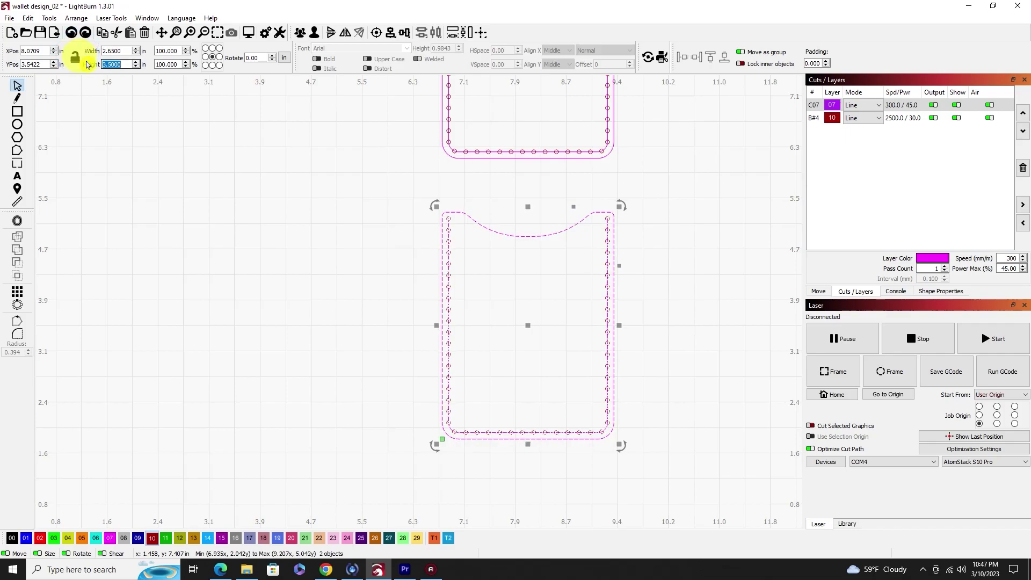
key(Return)
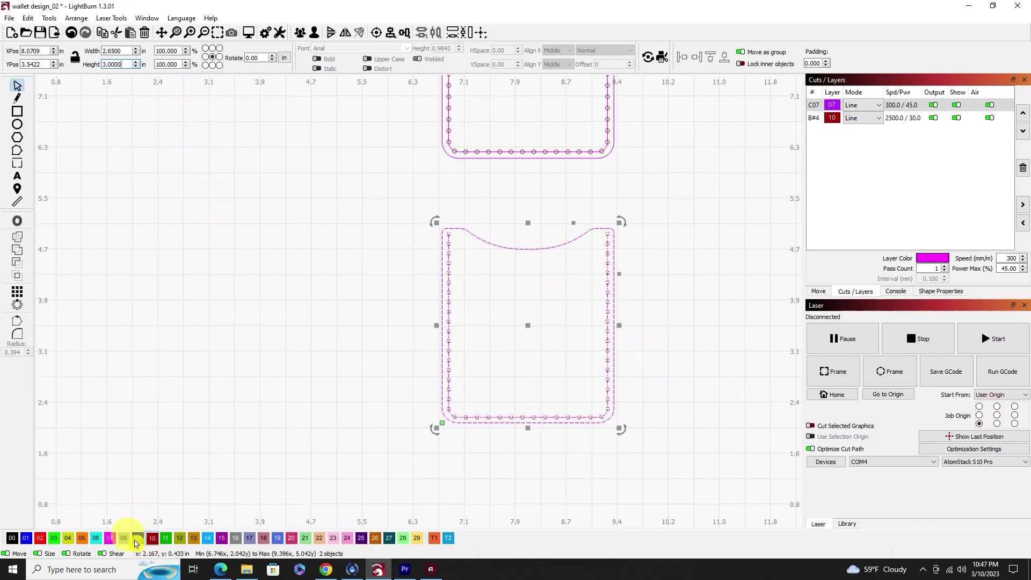
click(98, 539)
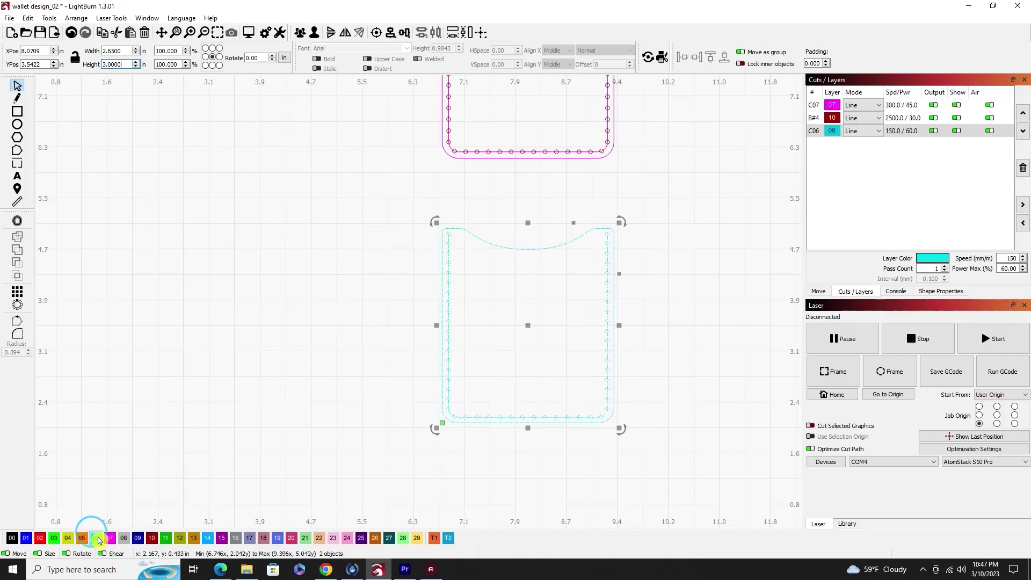
- Select the shortened pocket with its stitching holes and nudge it straight up over the original pocket, to Y position 7.6771 in
click(701, 379)
drag(647, 452, 429, 203)
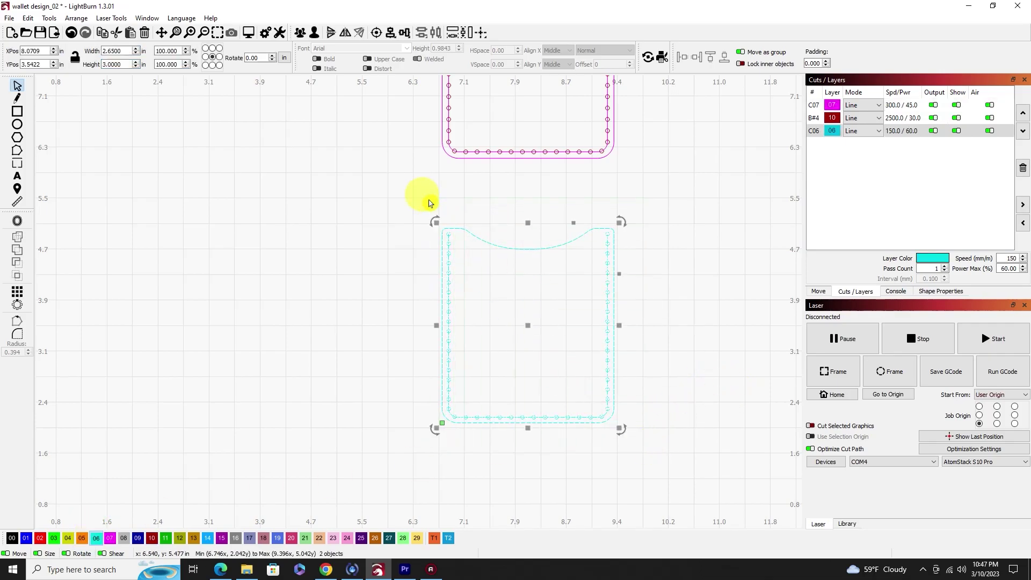
key(Up)
key(Up)
key(Up)
key(Up)
key(Up)
key(Up)
key(Up)
key(Up)
key(Up)
key(Up)
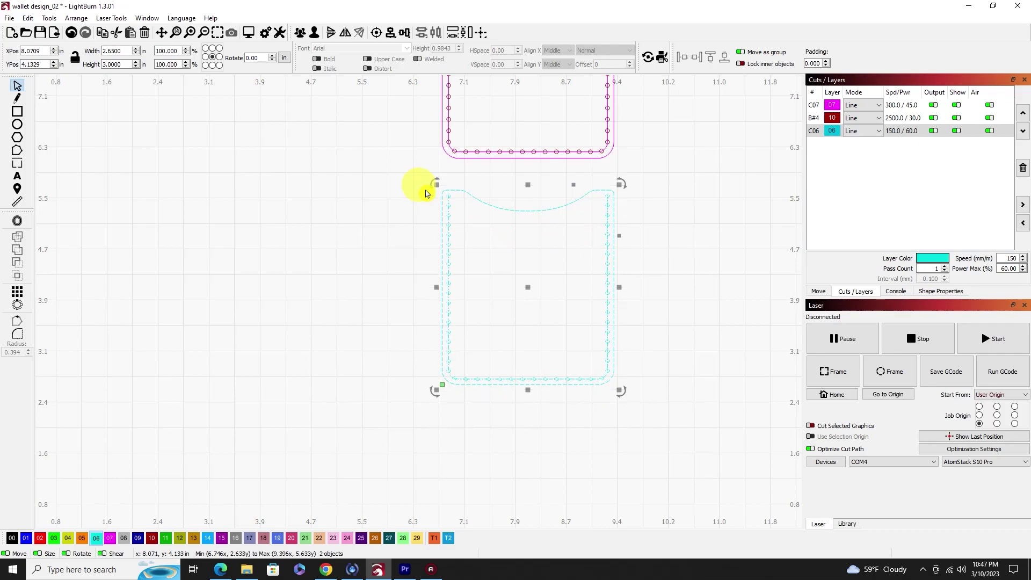
scroll(419, 195, down, 3)
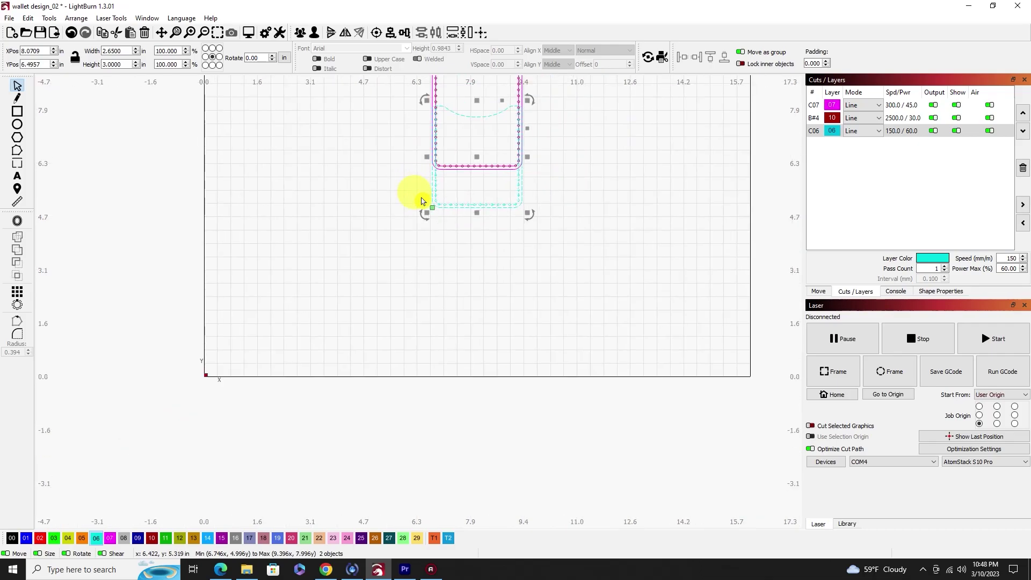
click(220, 34)
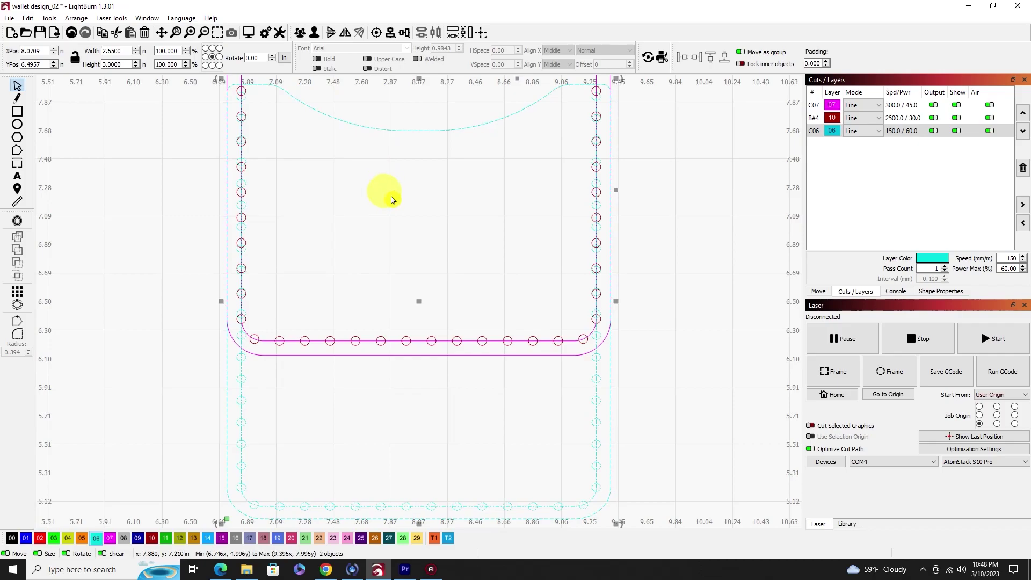
scroll(391, 203, down, 2)
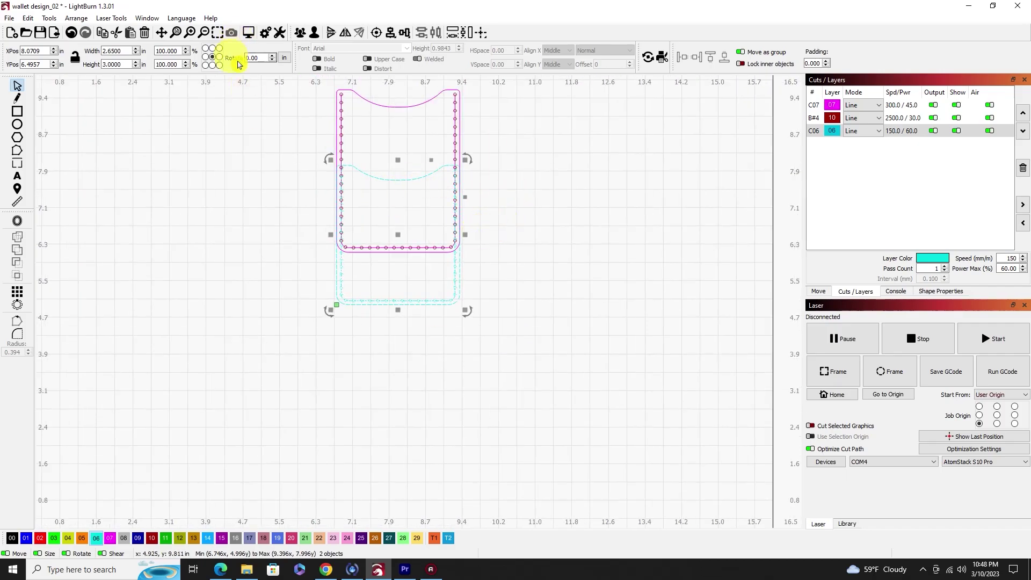
scroll(395, 455, down, 2)
scroll(382, 297, up, 4)
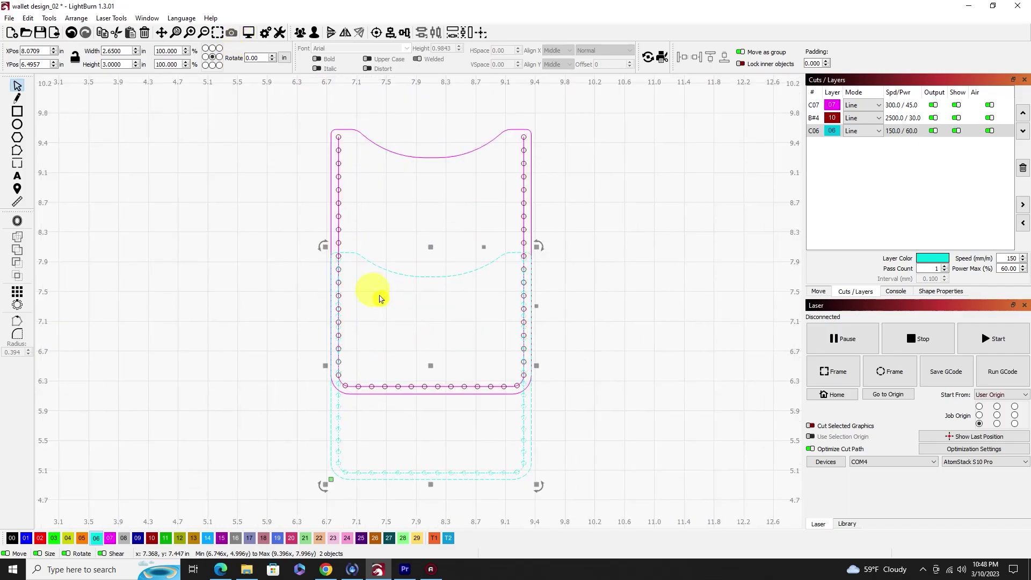
key(Up)
key(Up)
key(Up)
key(Up)
key(Up)
key(Up)
key(Up)
key(Up)
key(Up)
key(Up)
key(Up)
key(Up)
key(Up)
key(Up)
key(Up)
key(Up)
key(Up)
key(Up)
key(Up)
key(Up)
key(Up)
key(Up)
key(Up)
key(Up)
key(Up)
key(Up)
key(Up)
key(Up)
key(Up)
key(Up)
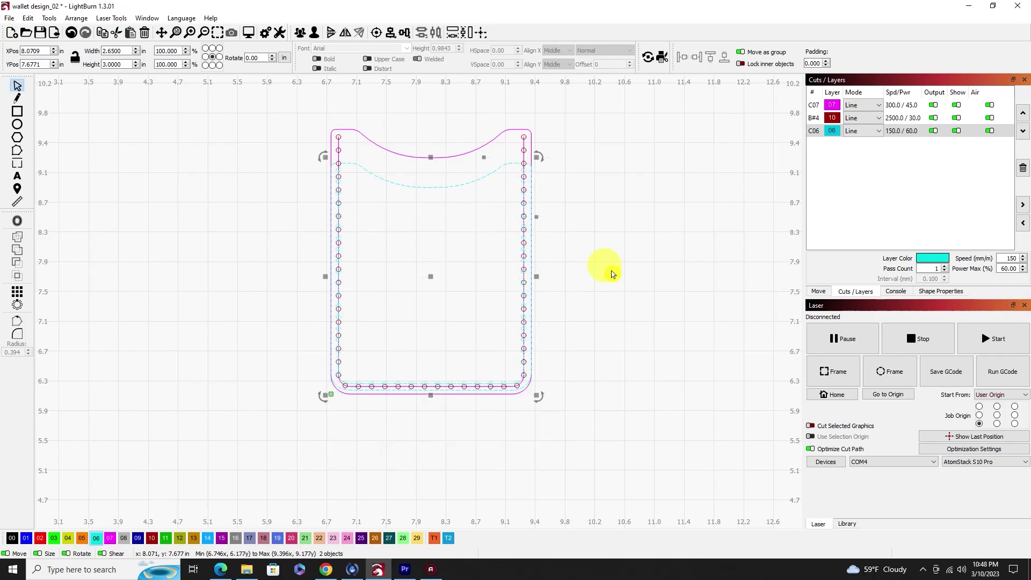
- Undo the upward nudges of the shortened pocket
click(593, 300)
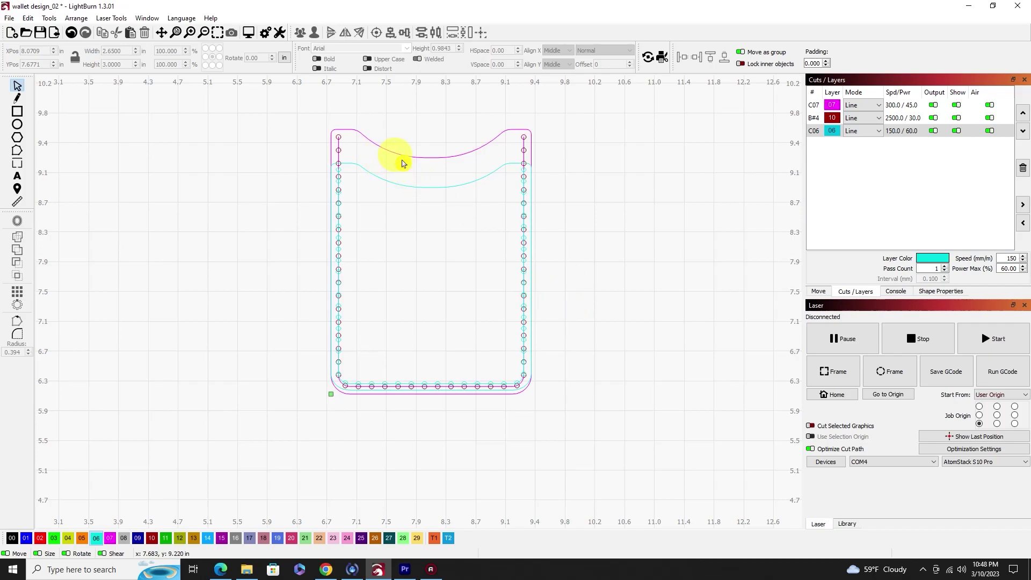
scroll(446, 290, down, 2)
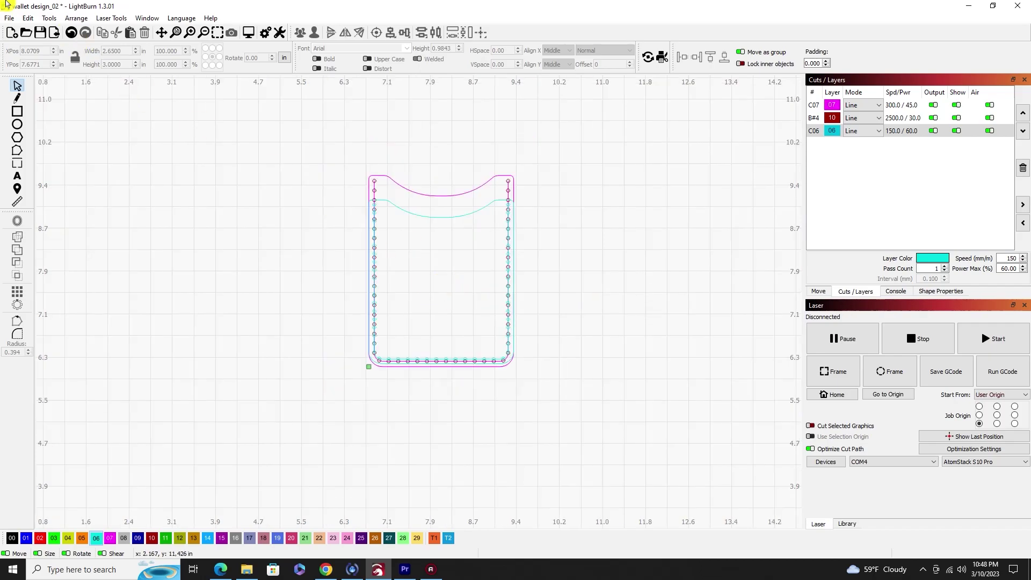
click(71, 36)
click(72, 37)
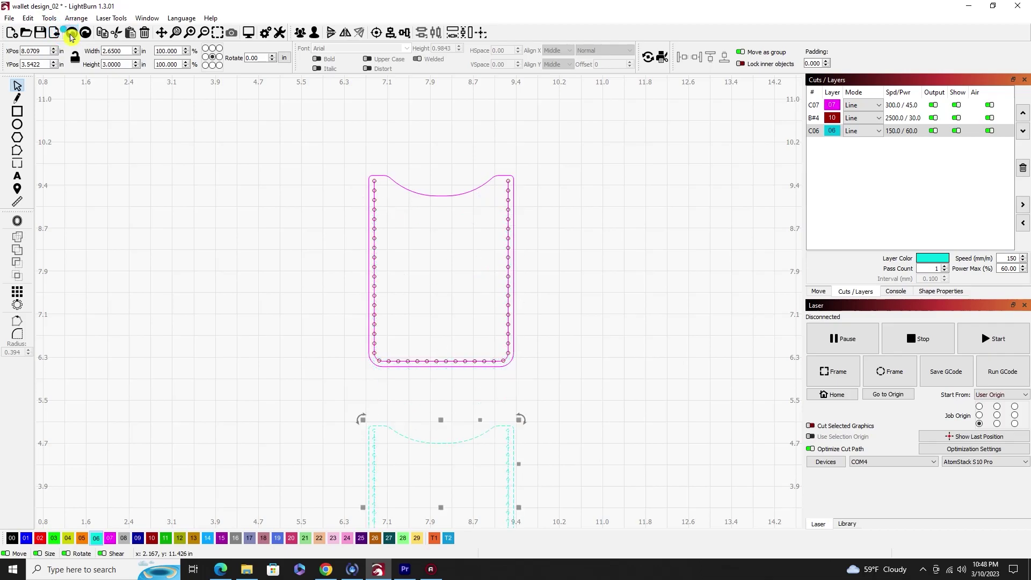
- Select the original pocket with its stitching holes and set the reference point to bottom centre to read its Y position
scroll(274, 207, down, 2)
drag(425, 327, 399, 303)
click(213, 64)
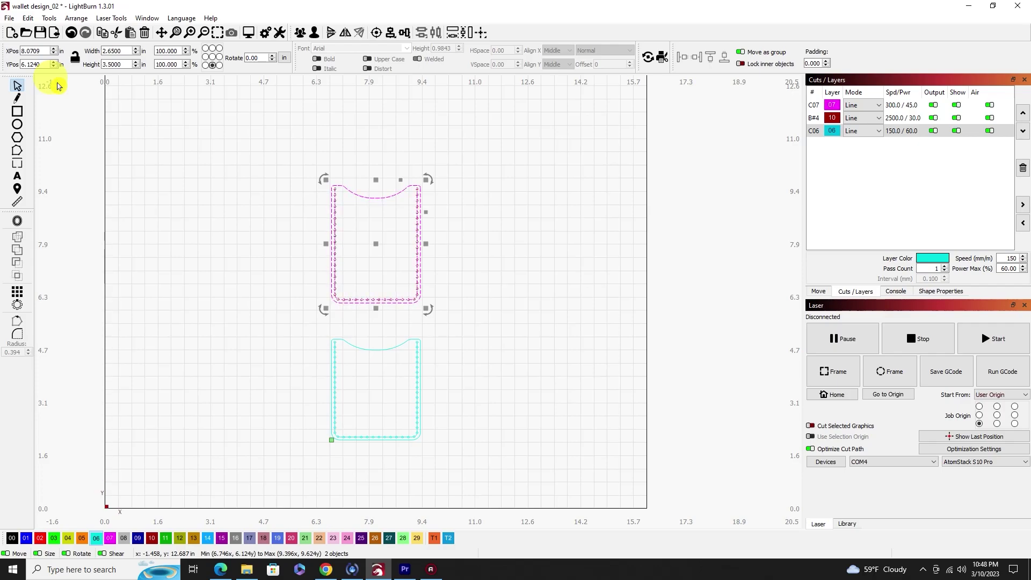
- Select the shortened pocket and set its Y position to 6.1240 in, matching its bottom edge to the original pocket's
drag(486, 455, 364, 391)
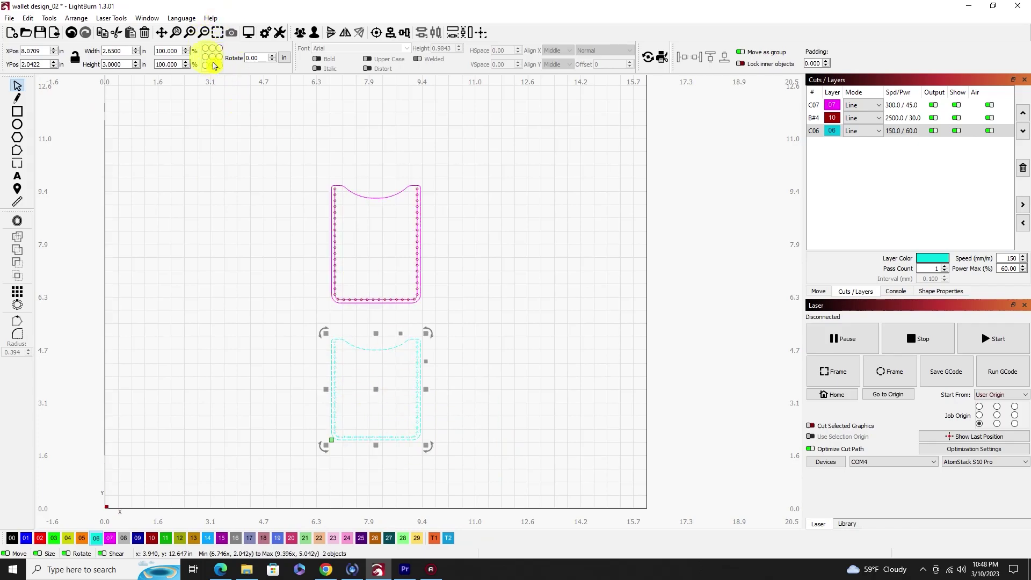
drag(42, 64, 24, 62)
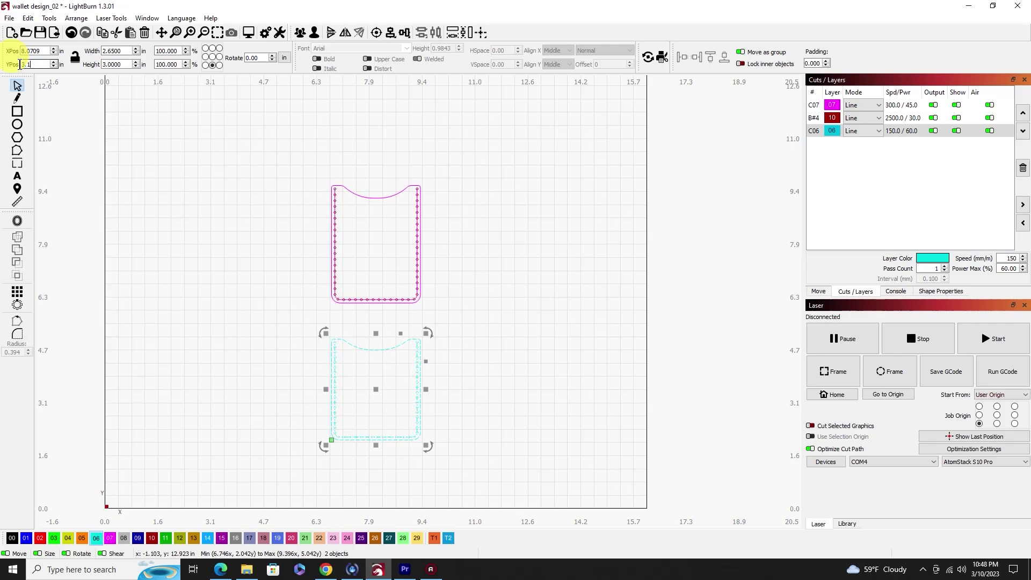
text(3.1240)
key(Return)
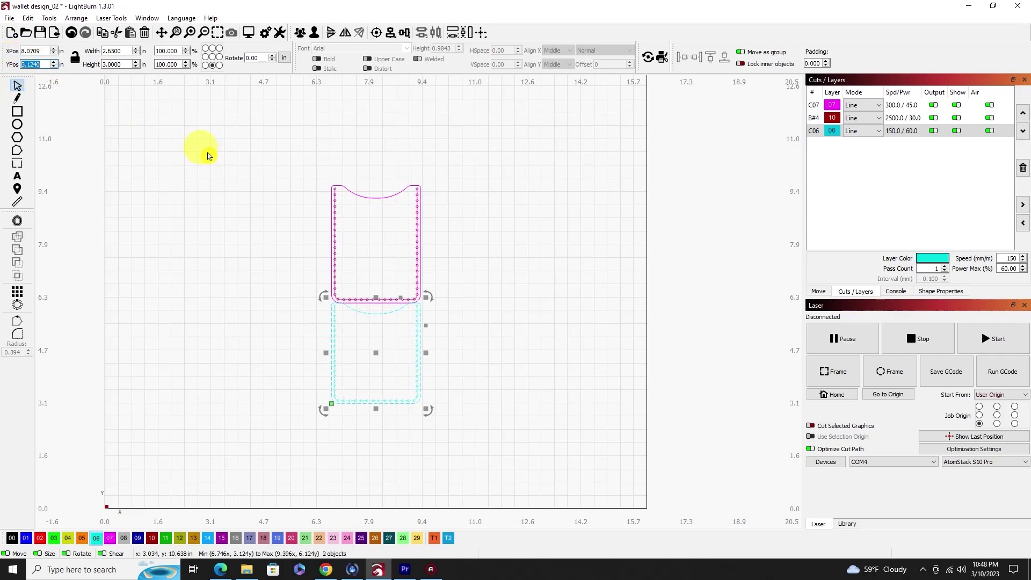
drag(41, 65, 25, 65)
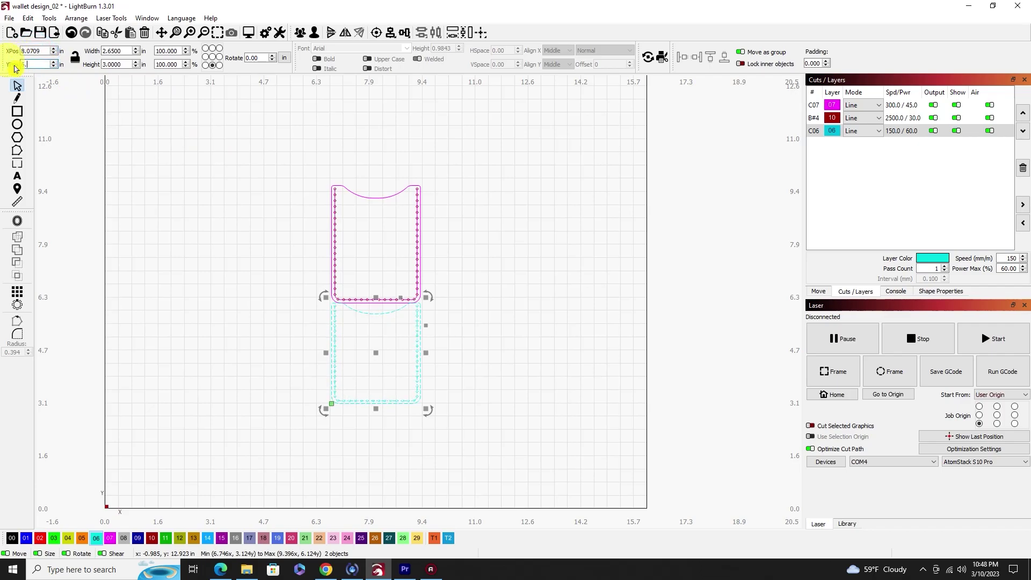
key(Return)
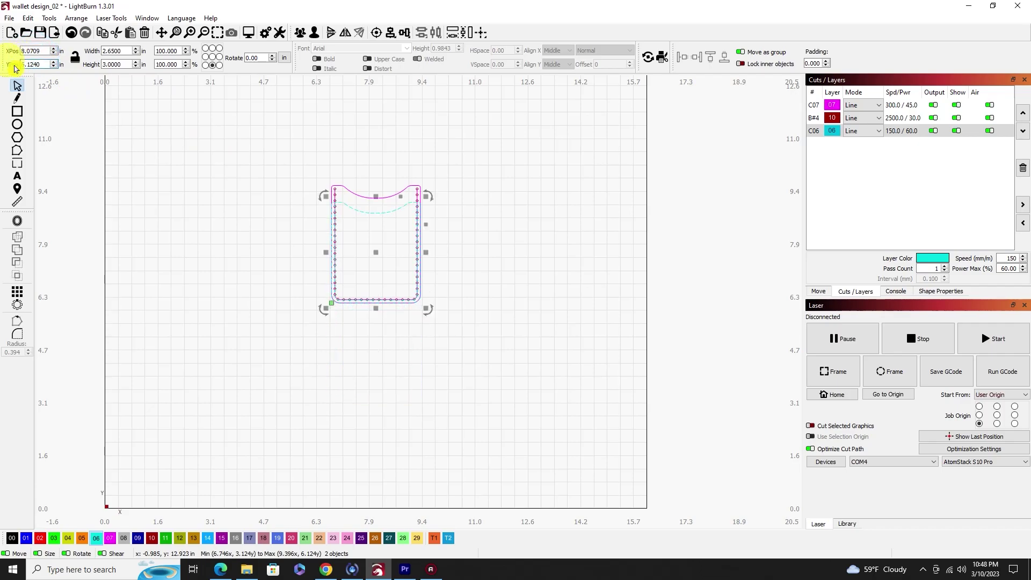
- Examine up close how the two pockets' bottom edges and rows of stitching holes line up
scroll(333, 276, up, 4)
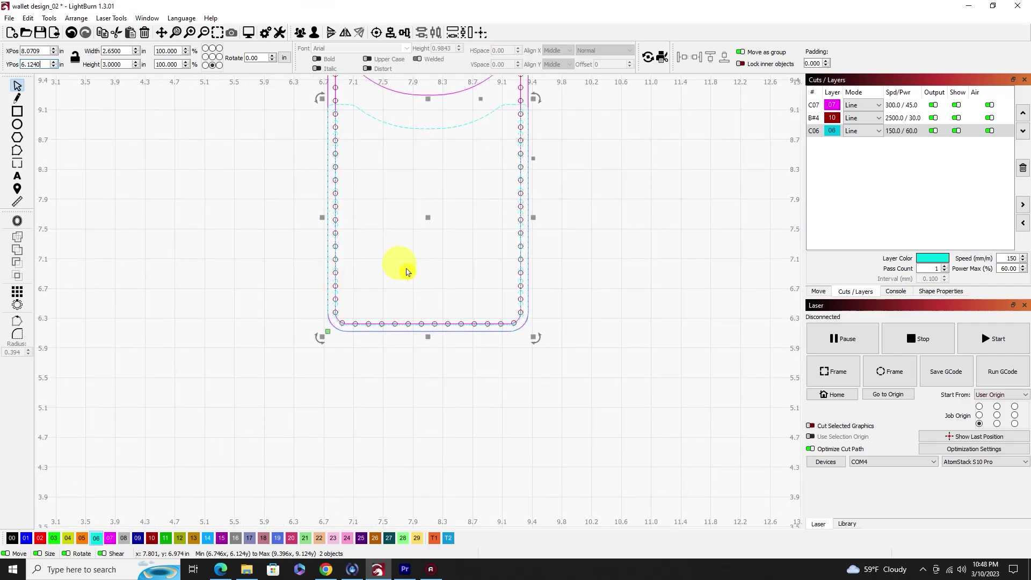
scroll(394, 267, up, 2)
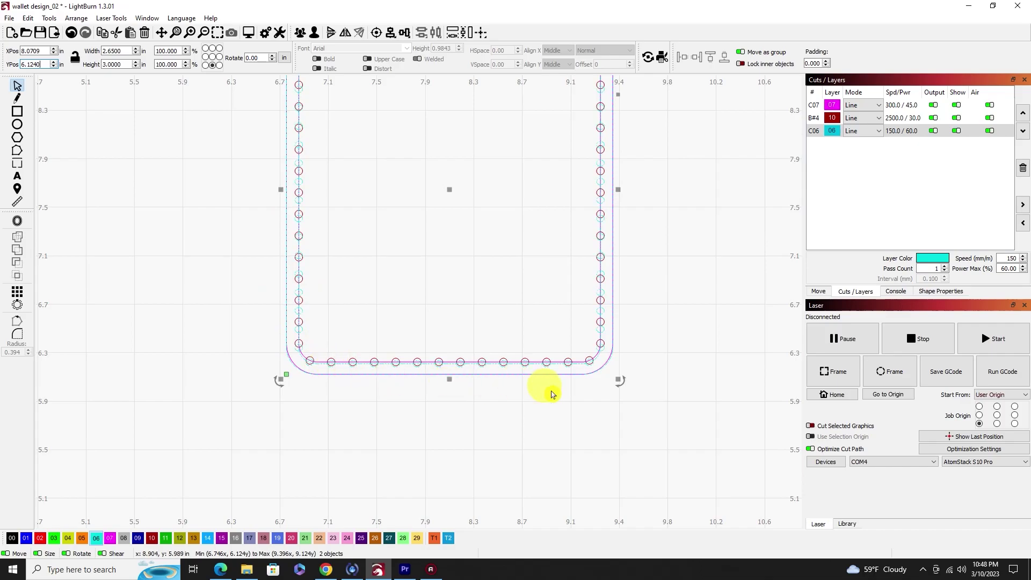
scroll(493, 305, down, 1)
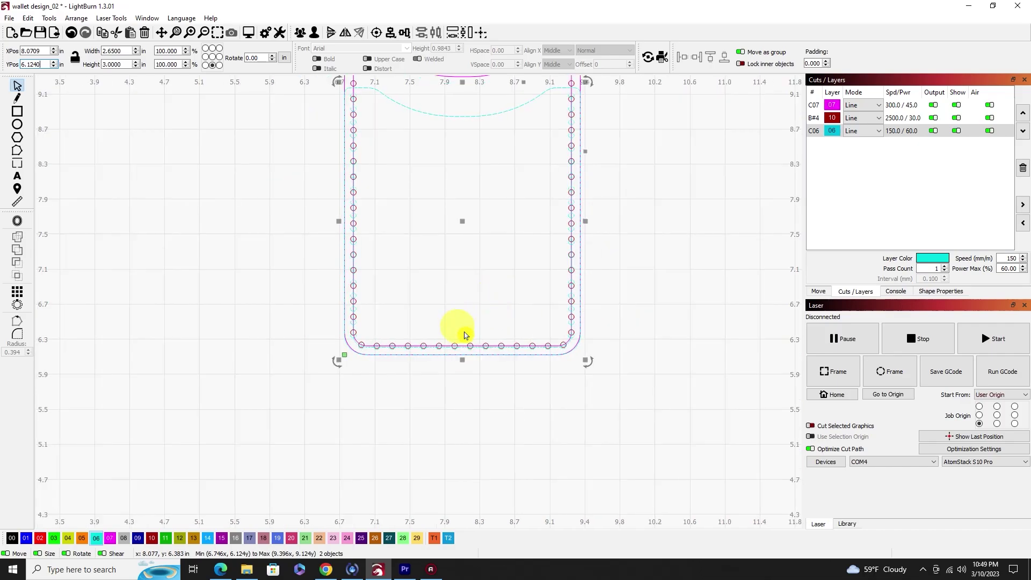
scroll(454, 344, up, 6)
scroll(439, 352, up, 5)
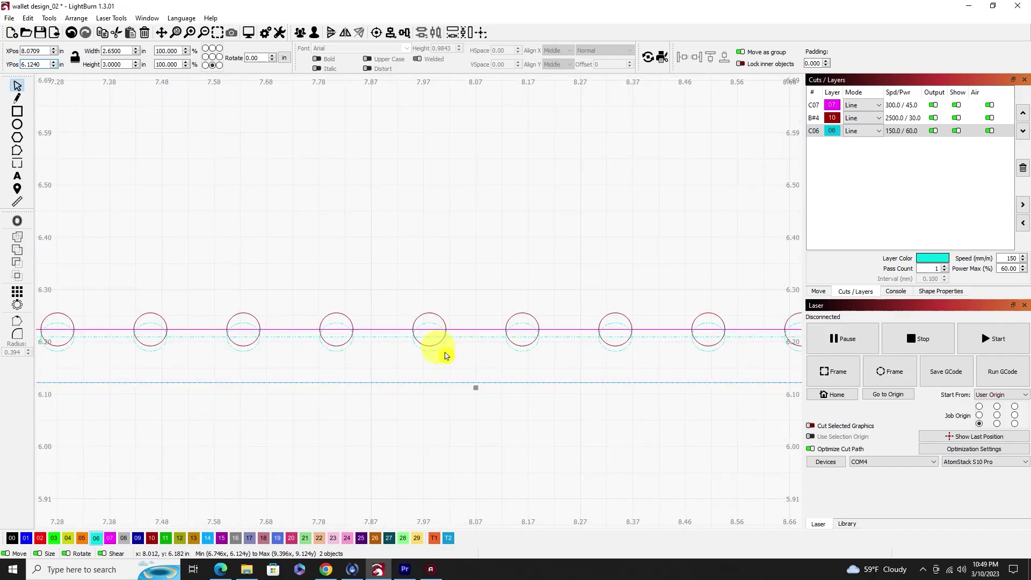